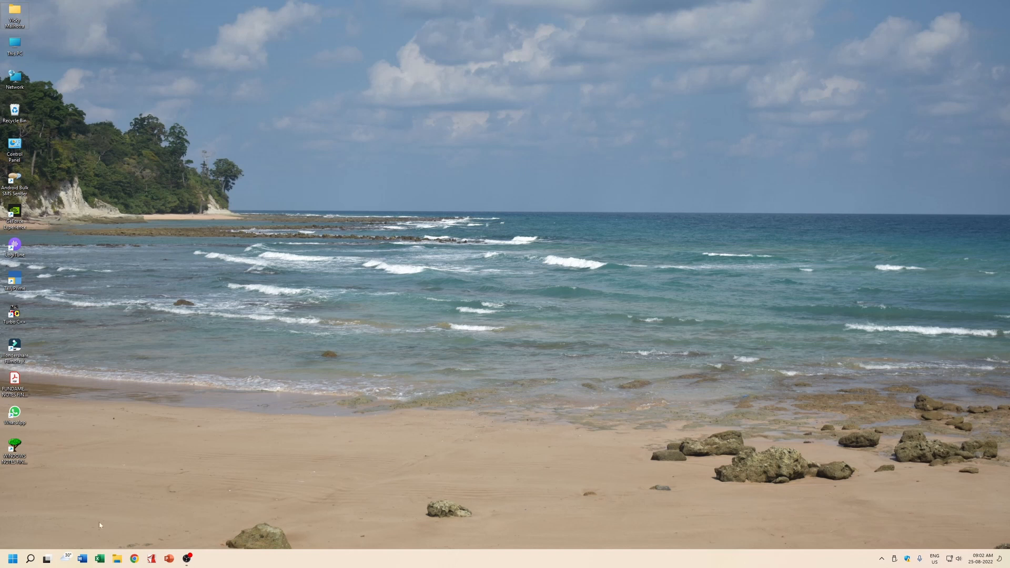
# Launch Word from the taskbar and create a new blank document.
pyautogui.click(82, 559)
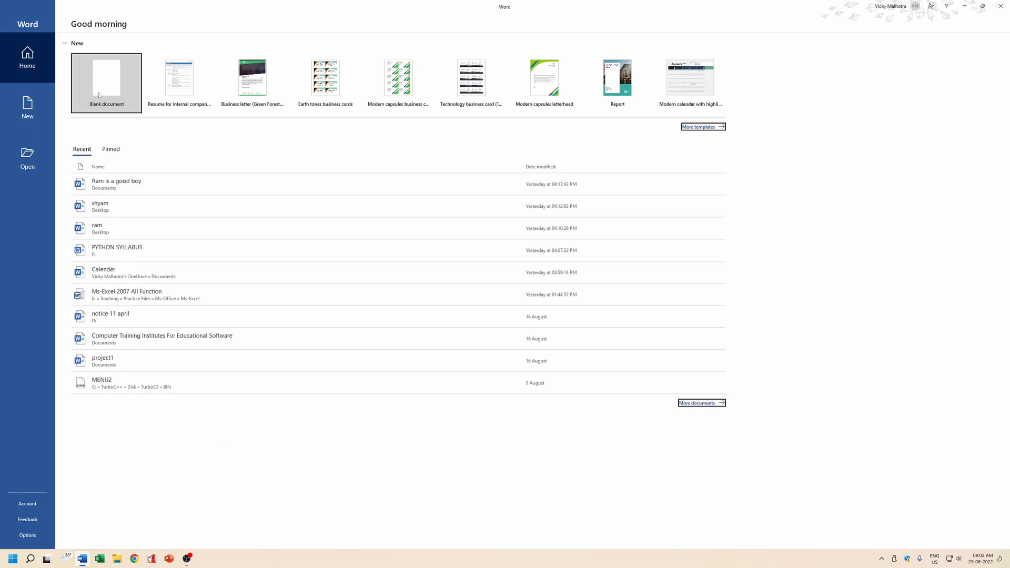
pyautogui.click(99, 95)
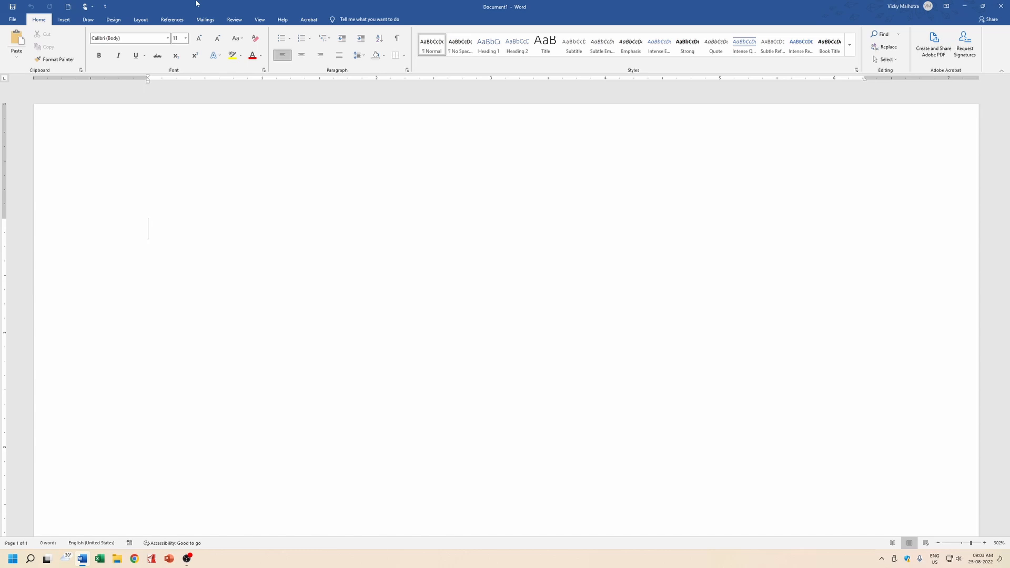
# Set the page's paper size to A5.
pyautogui.click(139, 20)
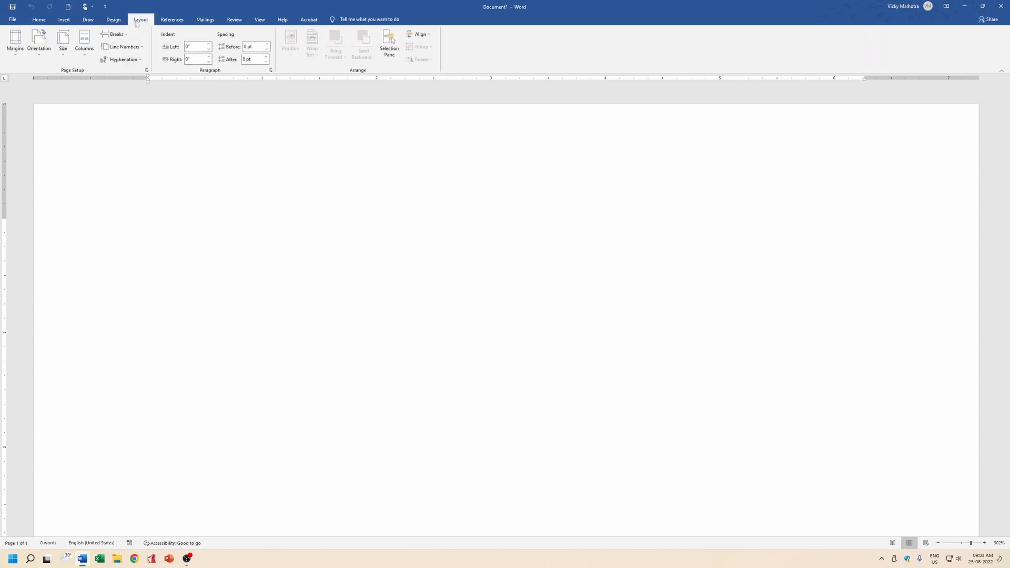
pyautogui.click(37, 55)
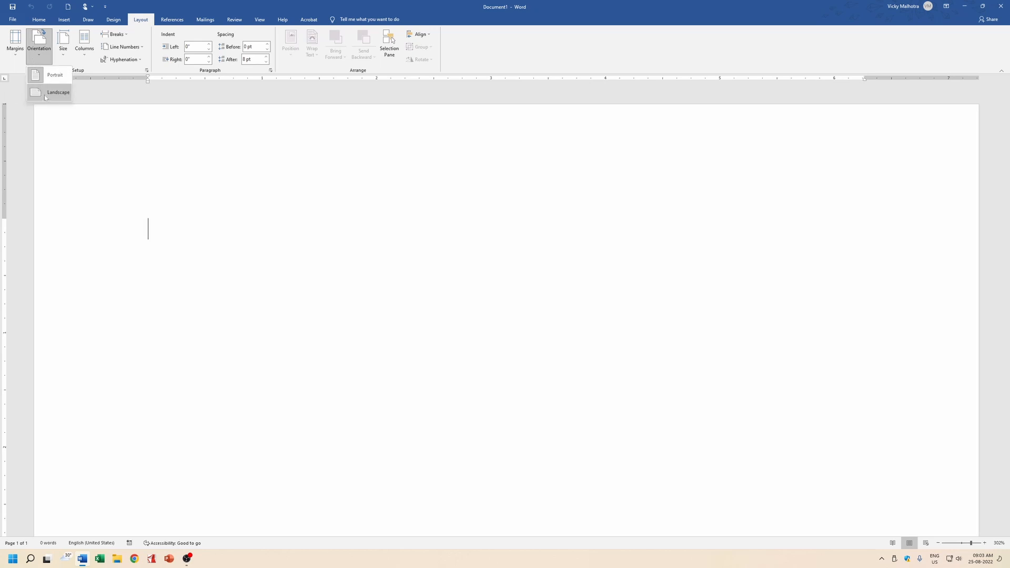
pyautogui.click(62, 43)
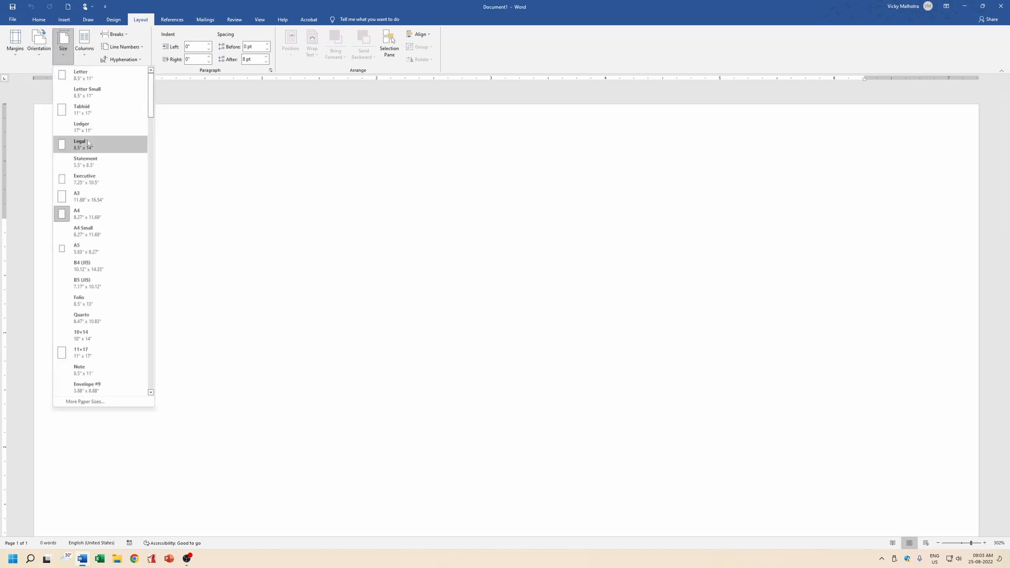
pyautogui.click(107, 248)
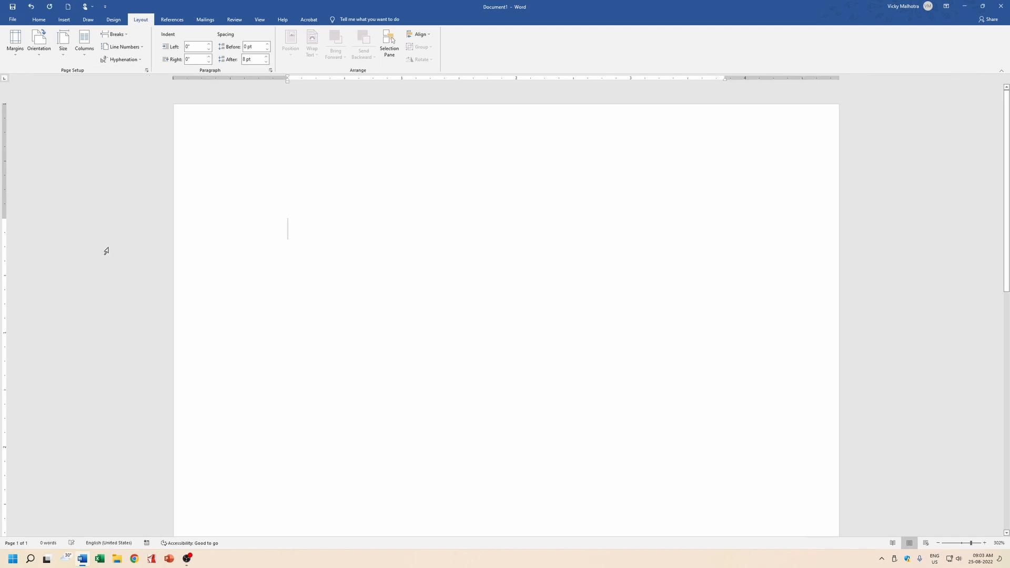
pyautogui.scroll(-7, 327, 222)
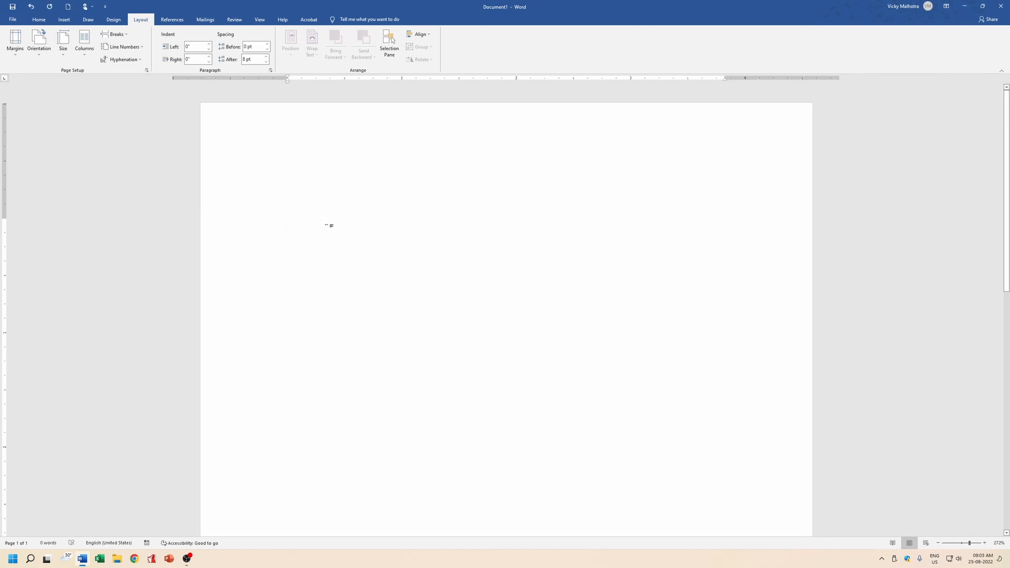
pyautogui.scroll(-11, 331, 232)
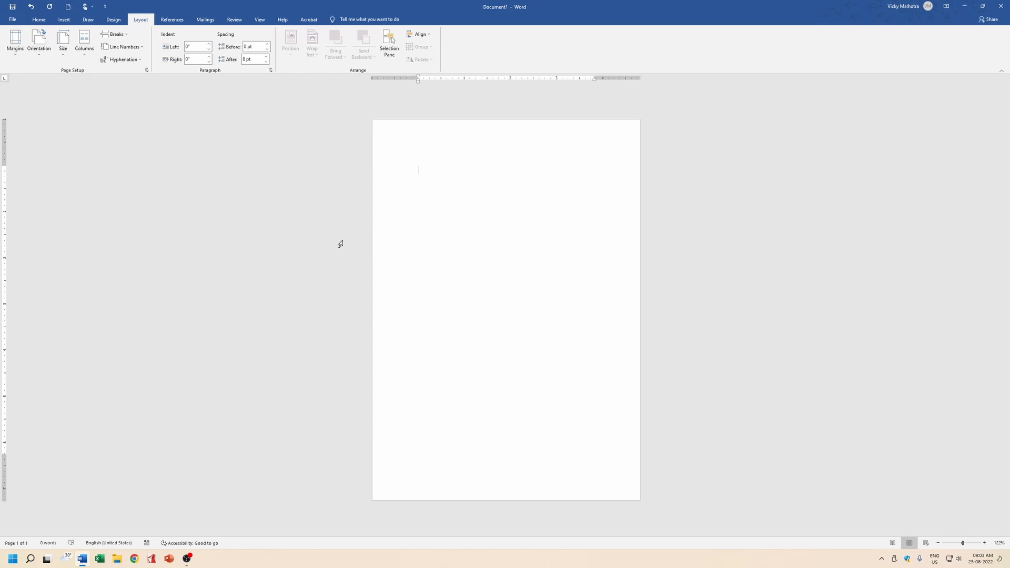
pyautogui.scroll(3, 340, 243)
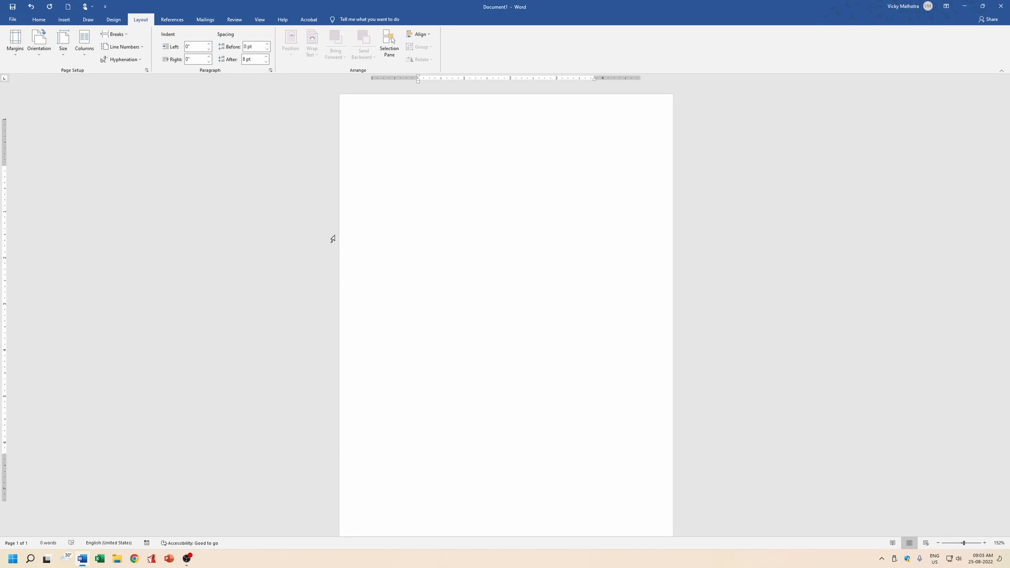
# Turn the page to landscape and apply Narrow 0.5-inch margins.
pyautogui.click(39, 43)
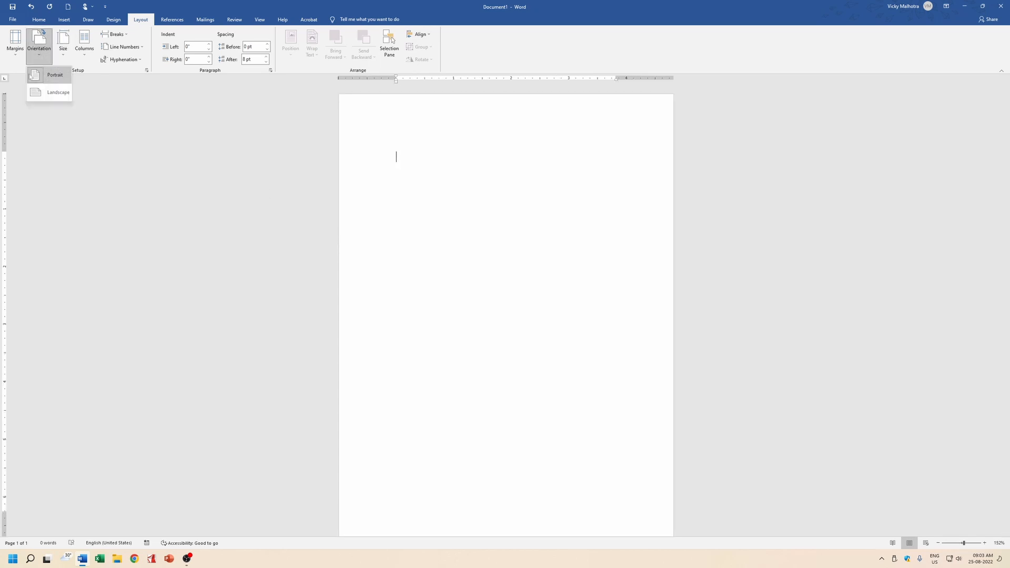
pyautogui.click(58, 93)
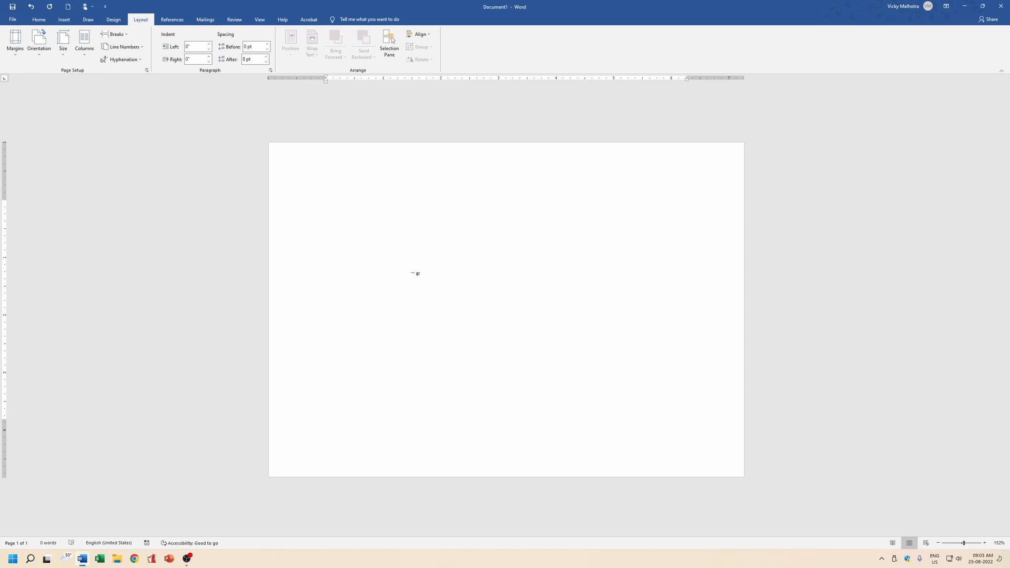
pyautogui.scroll(3, 416, 274)
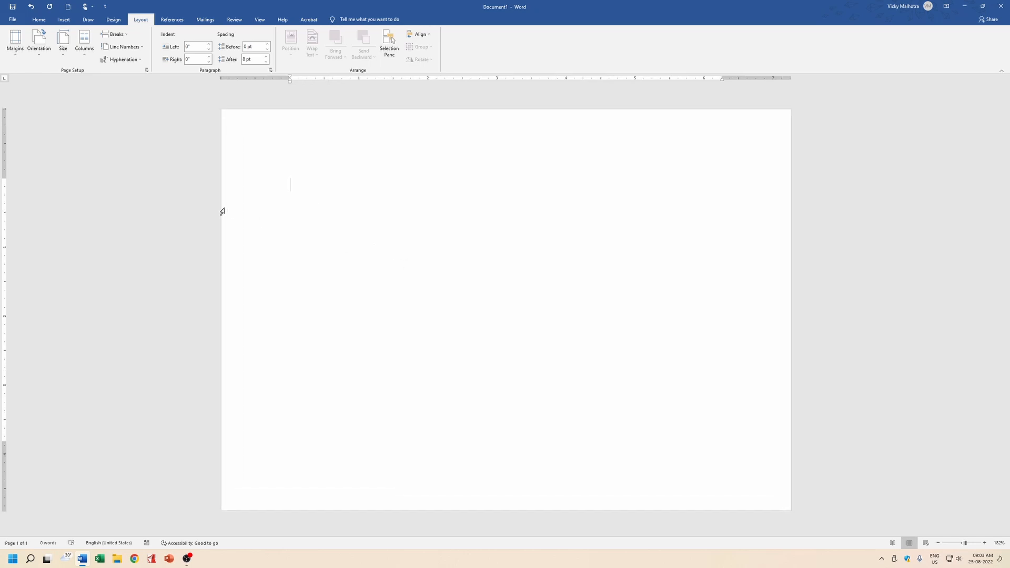
pyautogui.click(15, 44)
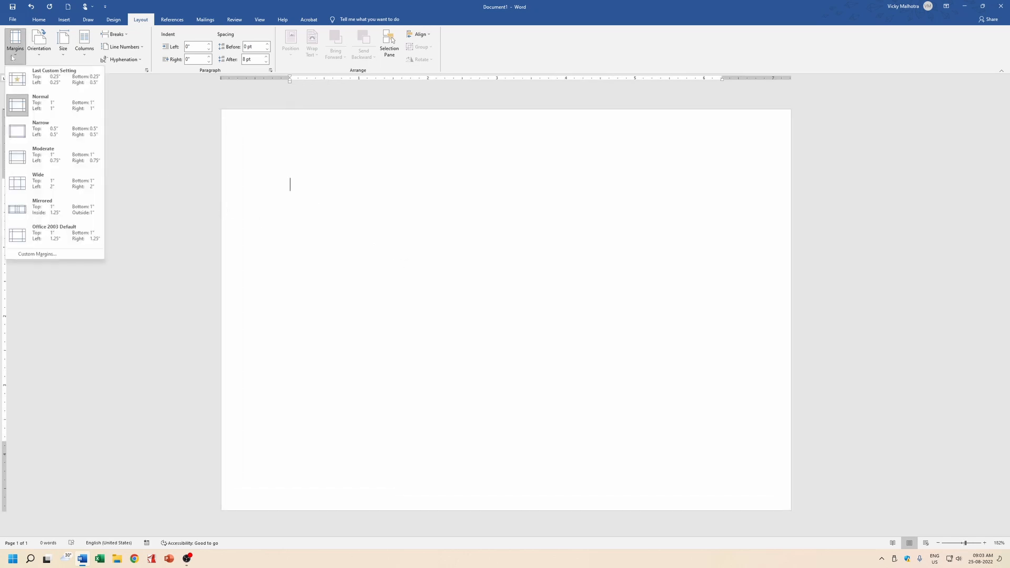
pyautogui.click(20, 132)
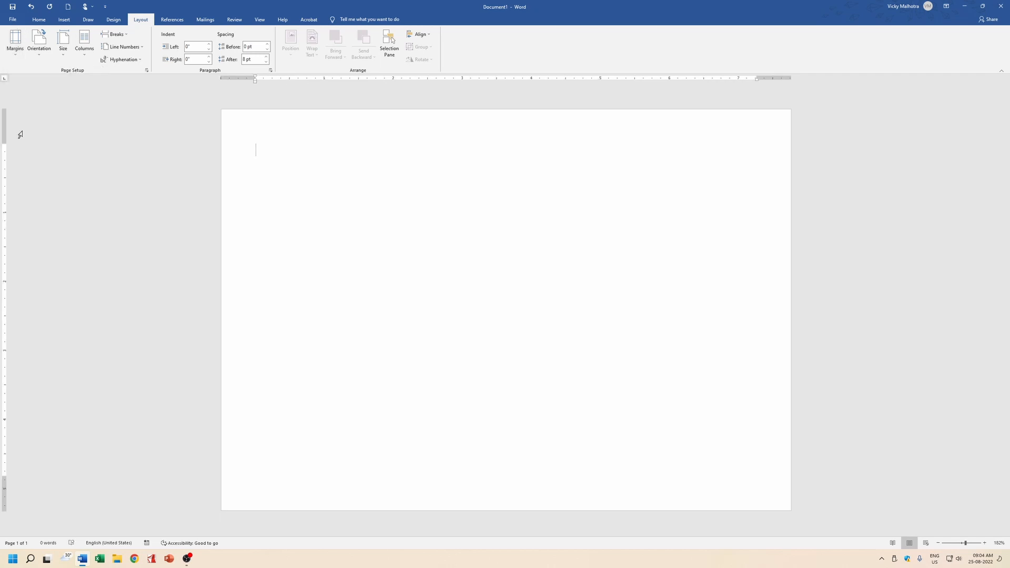
pyautogui.click(15, 58)
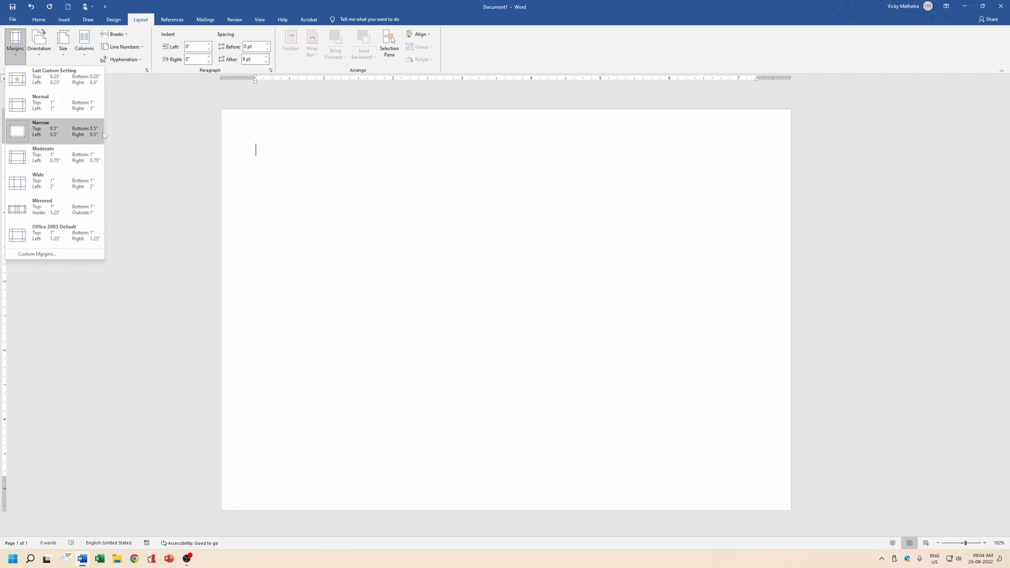
pyautogui.click(316, 153)
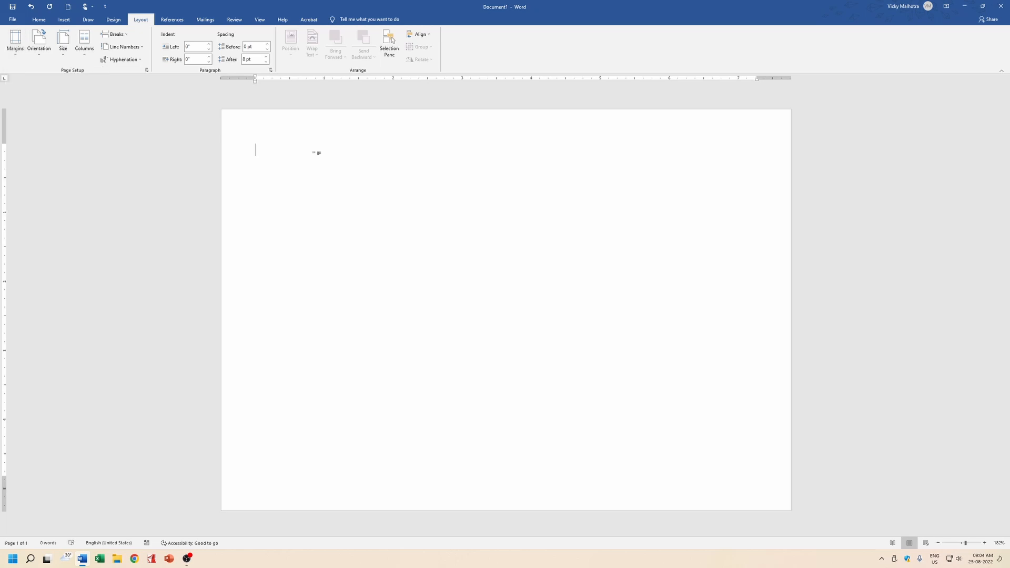
pyautogui.click(38, 20)
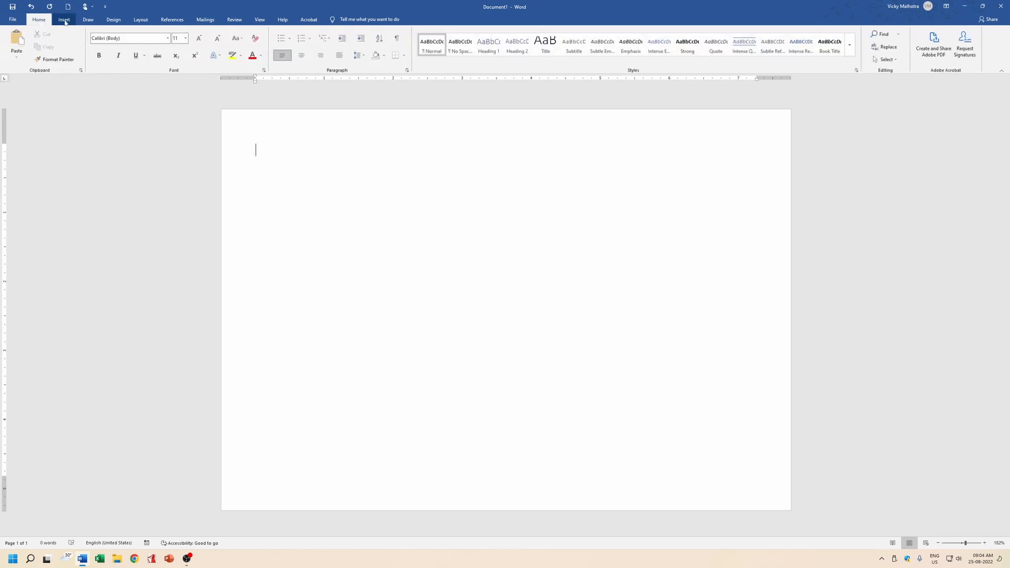
# Insert a 4-column by 8-row table from the table grid.
pyautogui.click(64, 19)
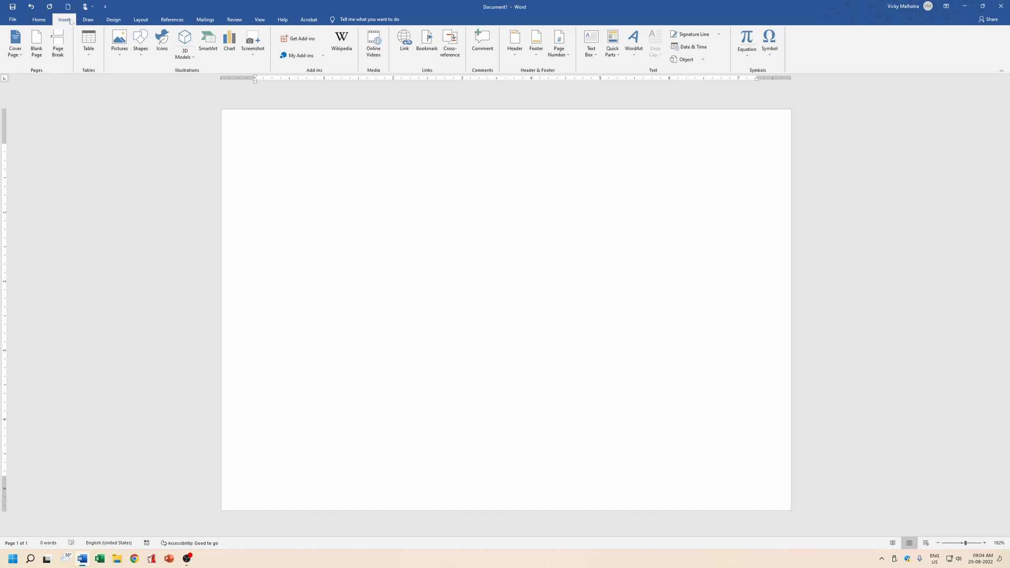
pyautogui.click(90, 61)
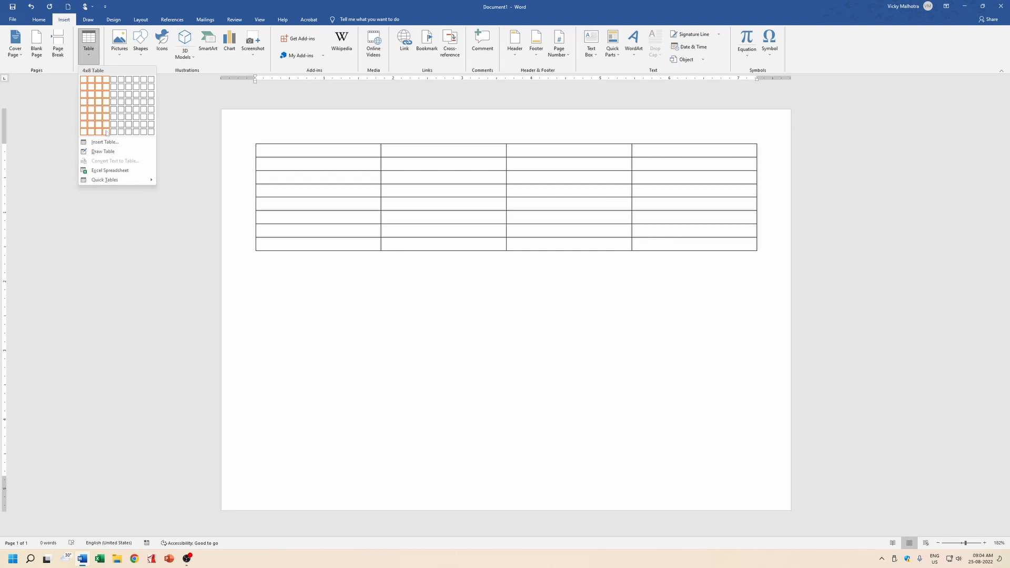
pyautogui.click(107, 132)
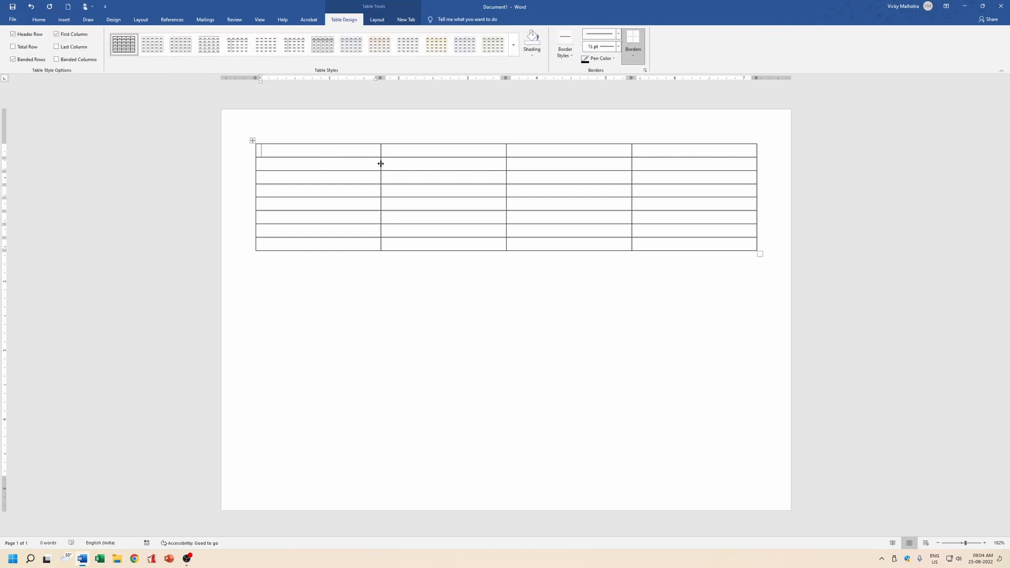
# Make column two narrow, column three wide and the last narrower, then select row 1.
pyautogui.moveTo(381, 163); pyautogui.dragTo(359, 169)
pyautogui.moveTo(505, 177); pyautogui.dragTo(369, 180)
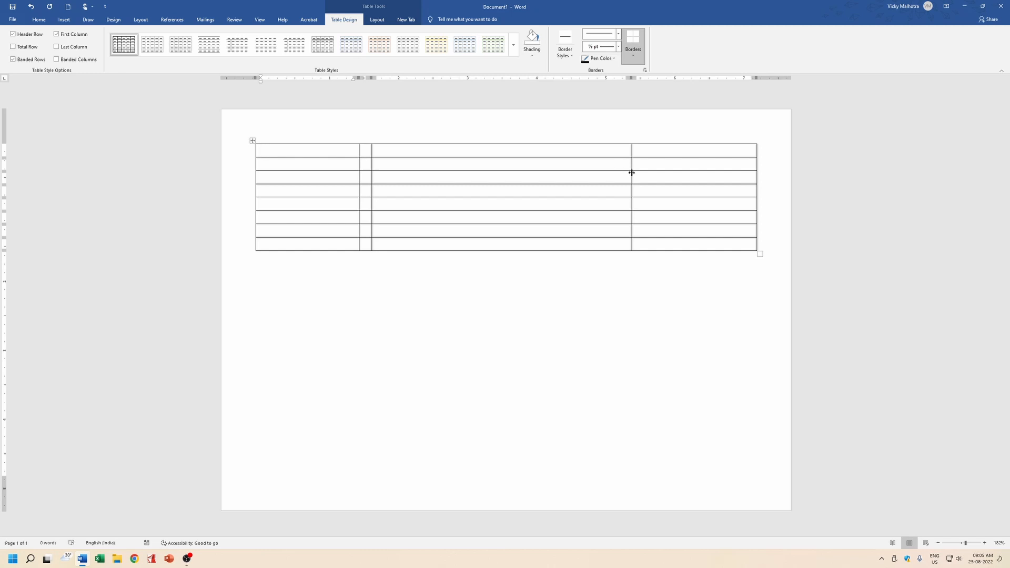
pyautogui.moveTo(632, 173); pyautogui.dragTo(448, 176)
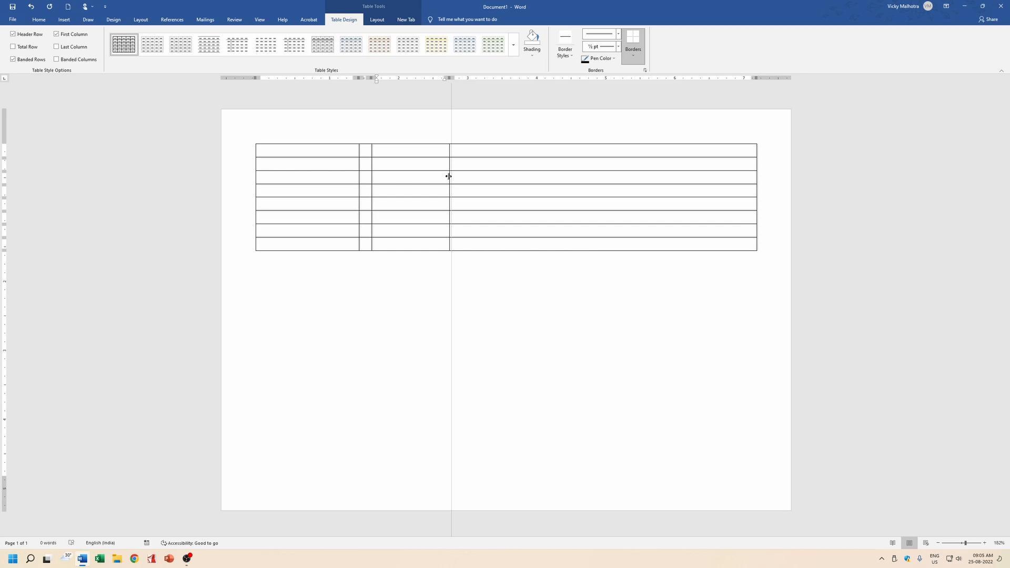
pyautogui.moveTo(448, 176); pyautogui.dragTo(596, 173)
pyautogui.moveTo(371, 164); pyautogui.dragTo(405, 168)
pyautogui.moveTo(597, 174); pyautogui.dragTo(678, 173)
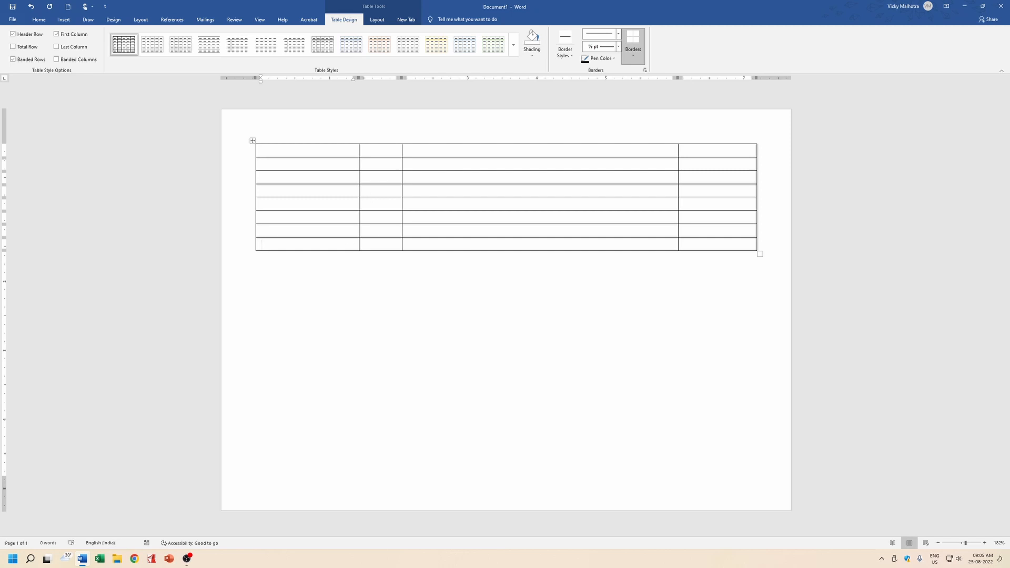
pyautogui.moveTo(294, 151); pyautogui.dragTo(718, 151)
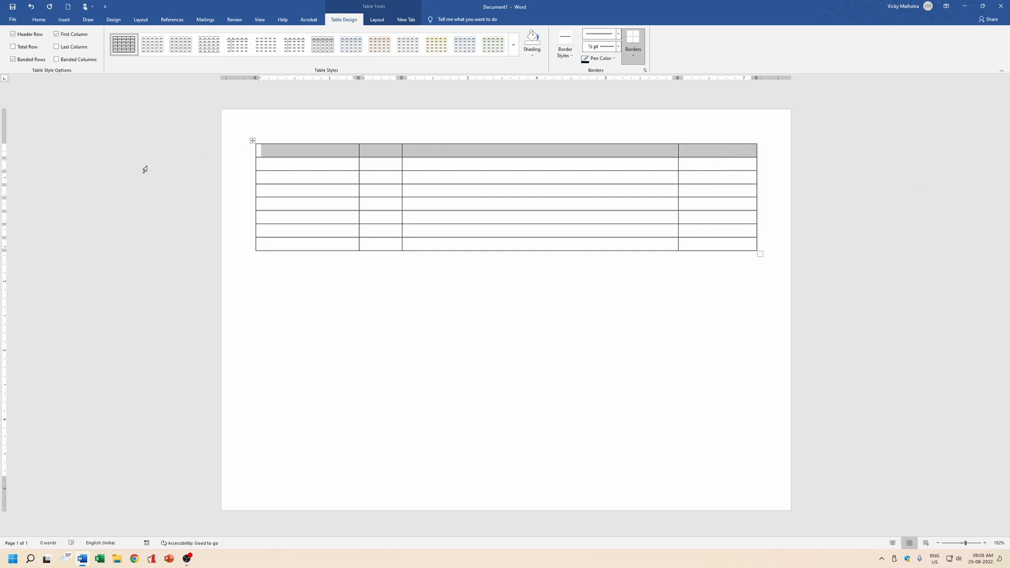
# Merge the table's top row into a single cell.
pyautogui.click(377, 21)
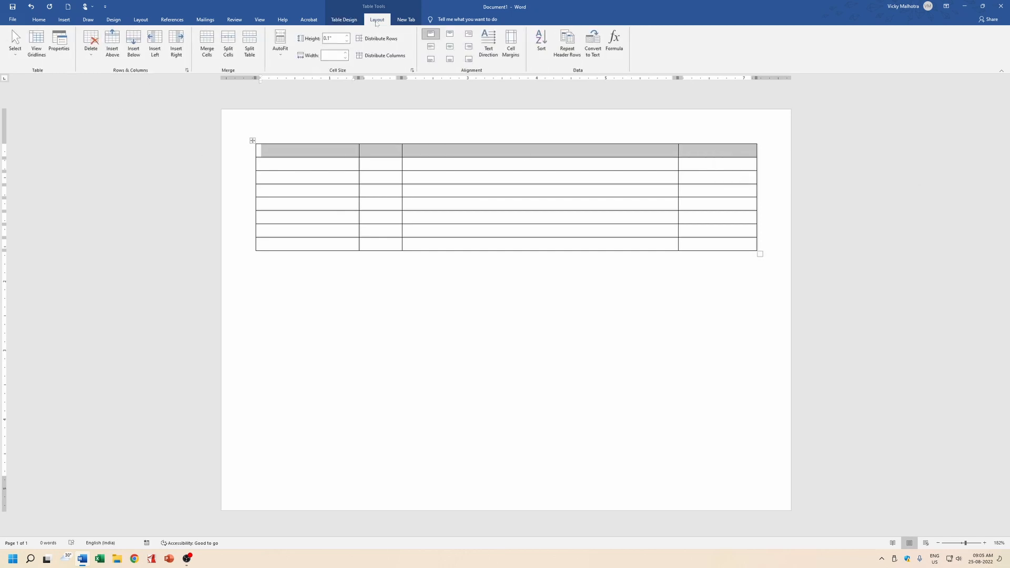
pyautogui.click(207, 44)
pyautogui.click(526, 229)
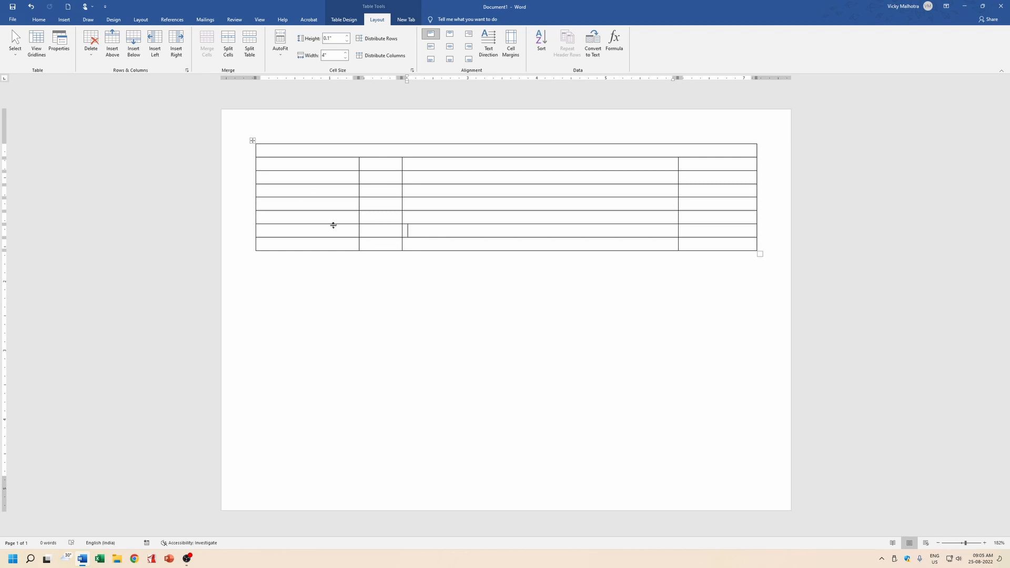
# Grow the table to 14 rows by tabbing on from the last cell.
pyautogui.click(685, 244)
pyautogui.press('Tab')
pyautogui.press('Tab')
pyautogui.press('Tab')
pyautogui.press('Tab')
pyautogui.press('Tab')
pyautogui.press('Tab')
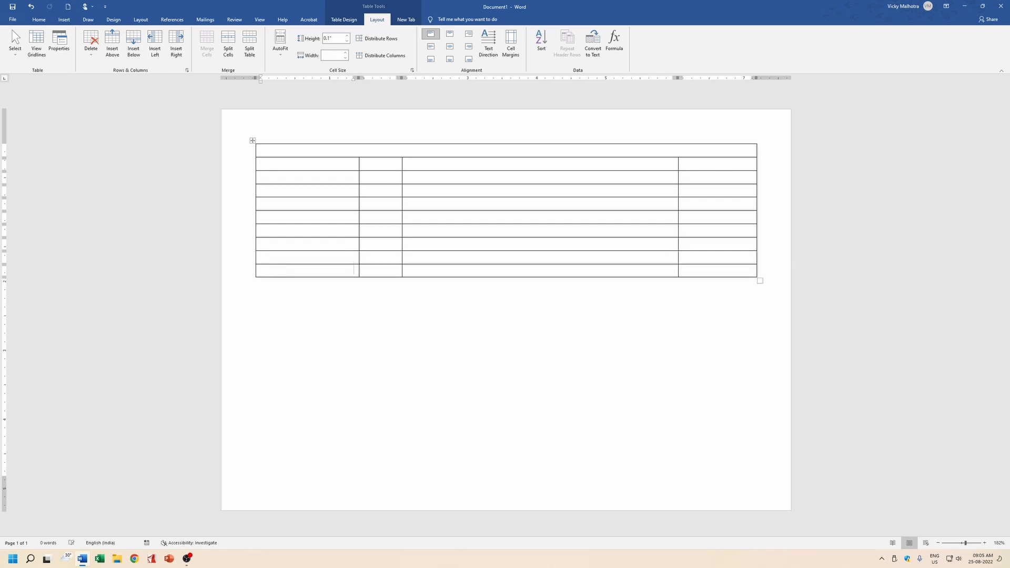
pyautogui.press('Tab')
pyautogui.press('Tab')
pyautogui.press('Tab')
pyautogui.press('Tab')
pyautogui.press('Tab')
pyautogui.press('Tab')
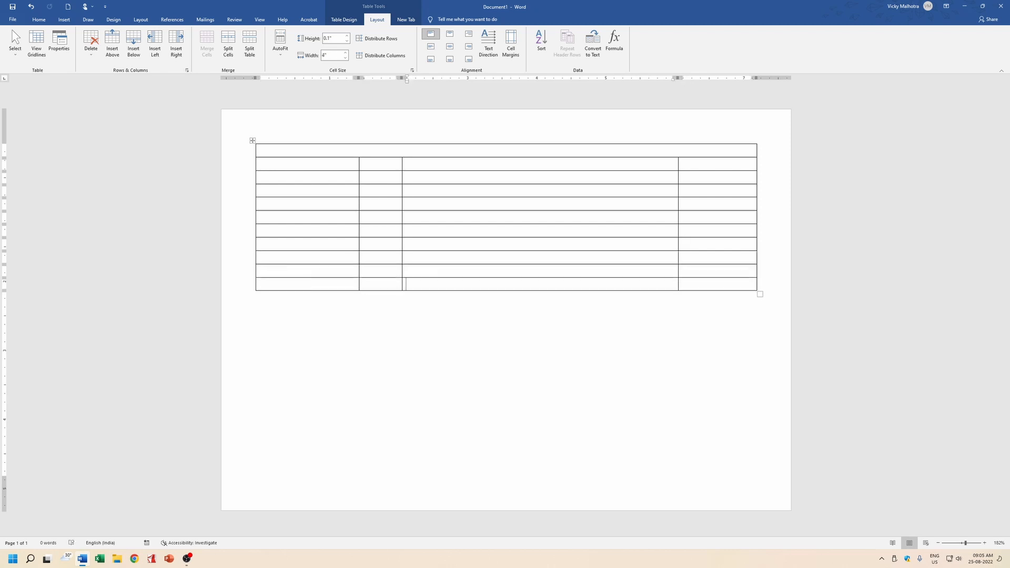
pyautogui.press('Tab')
pyautogui.press('Tab')
pyautogui.press('Tab')
pyautogui.press('Tab')
pyautogui.press('Tab')
pyautogui.press('Tab')
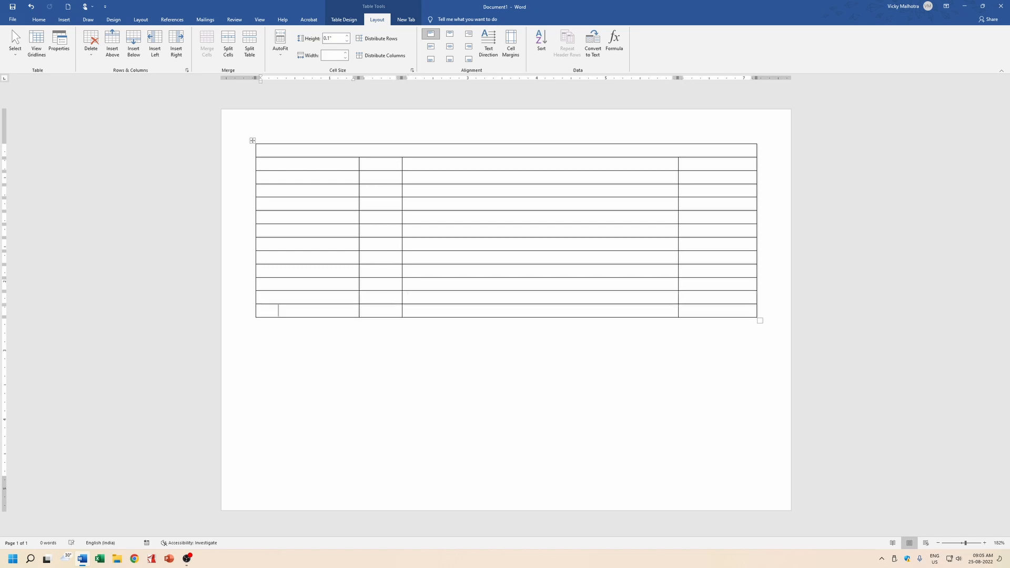
pyautogui.press('Tab')
pyautogui.press('Tab')
pyautogui.press('Tab')
pyautogui.press('Tab')
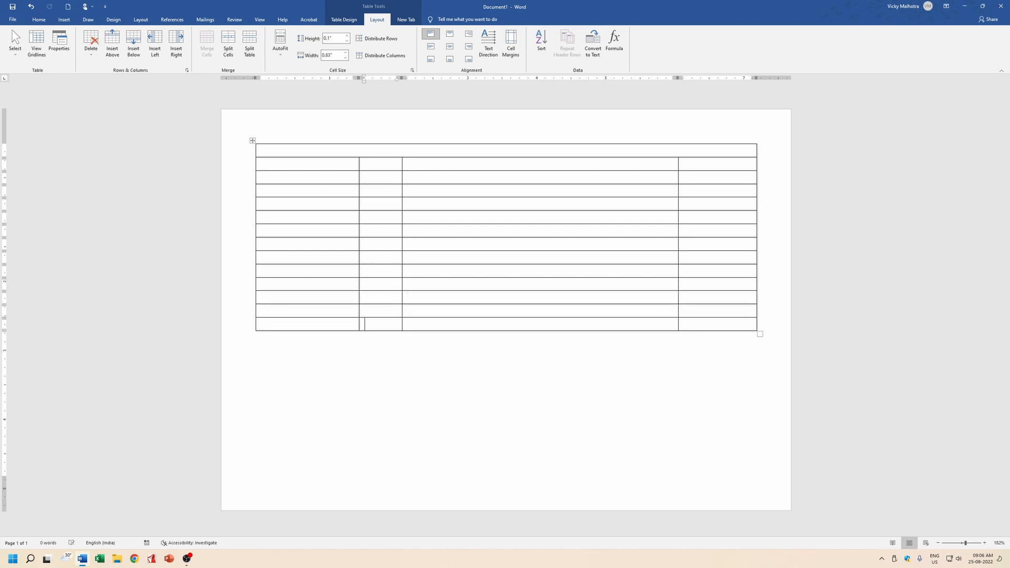
pyautogui.press('Tab')
# Merge row 2 into one full-width cell, then put the caret in row 1 with Caps Lock on.
pyautogui.click(262, 150)
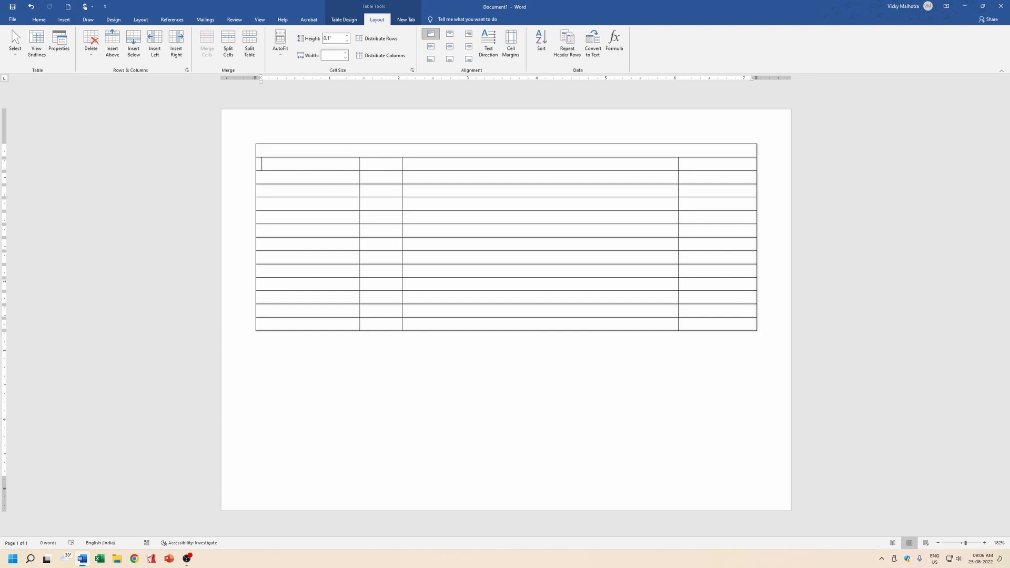
pyautogui.moveTo(264, 163); pyautogui.dragTo(715, 164)
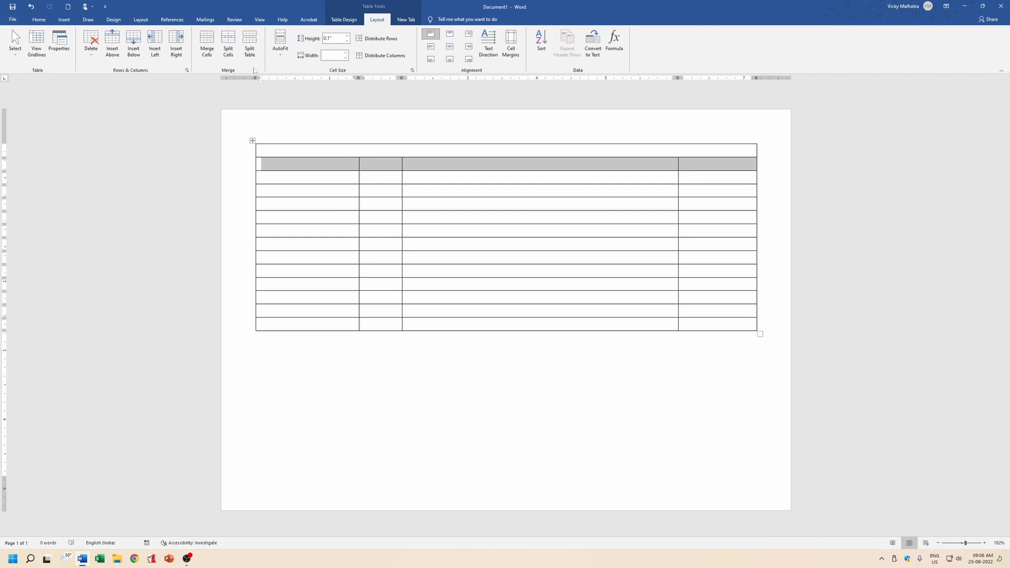
pyautogui.click(208, 47)
pyautogui.click(474, 217)
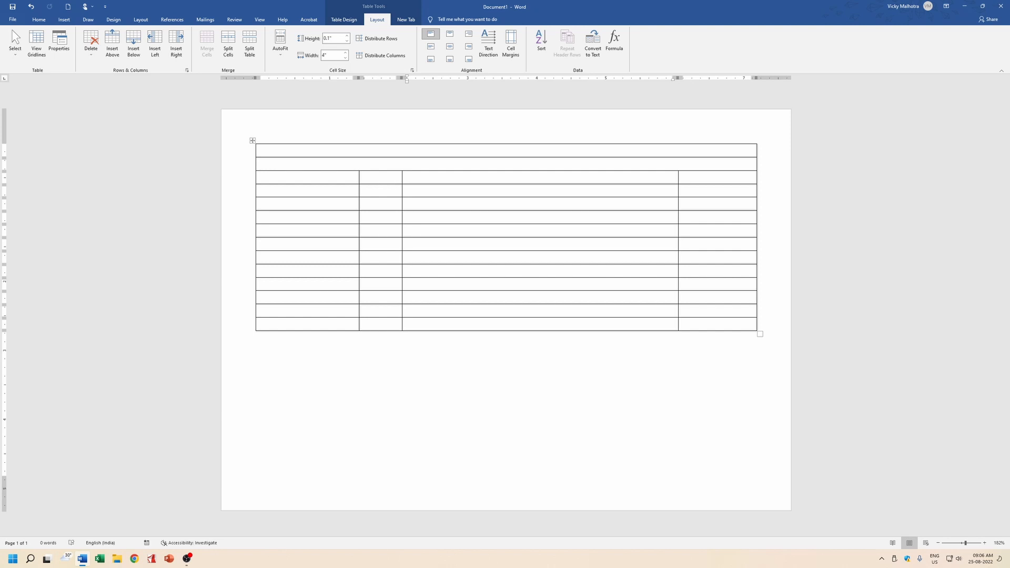
pyautogui.click(405, 152)
pyautogui.press('capslock')
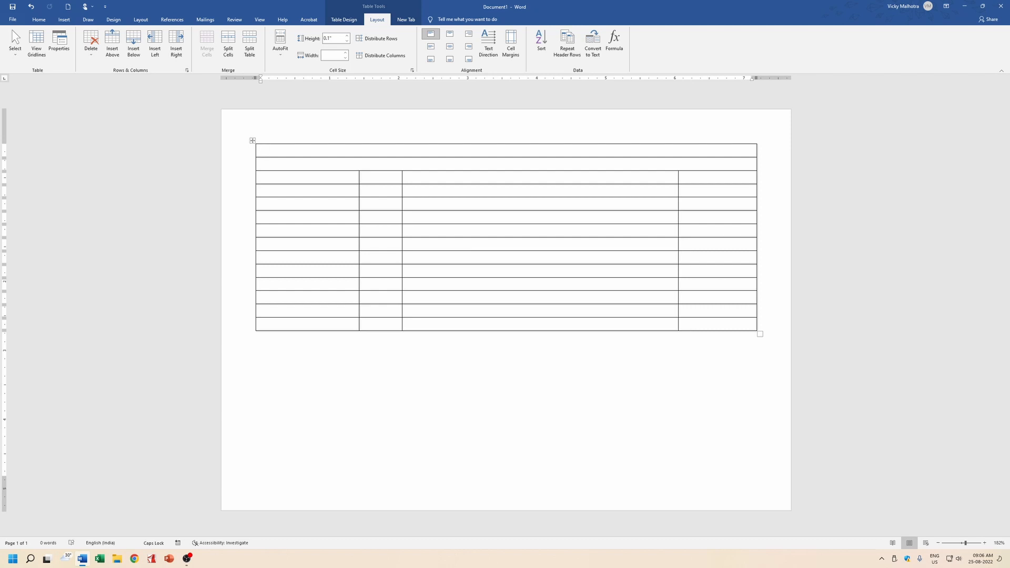
# Type the school name BAL KALYAN VIDYA KUNJ in the top row.
pyautogui.write('BAL KALYAN VIDYA KUNJ')
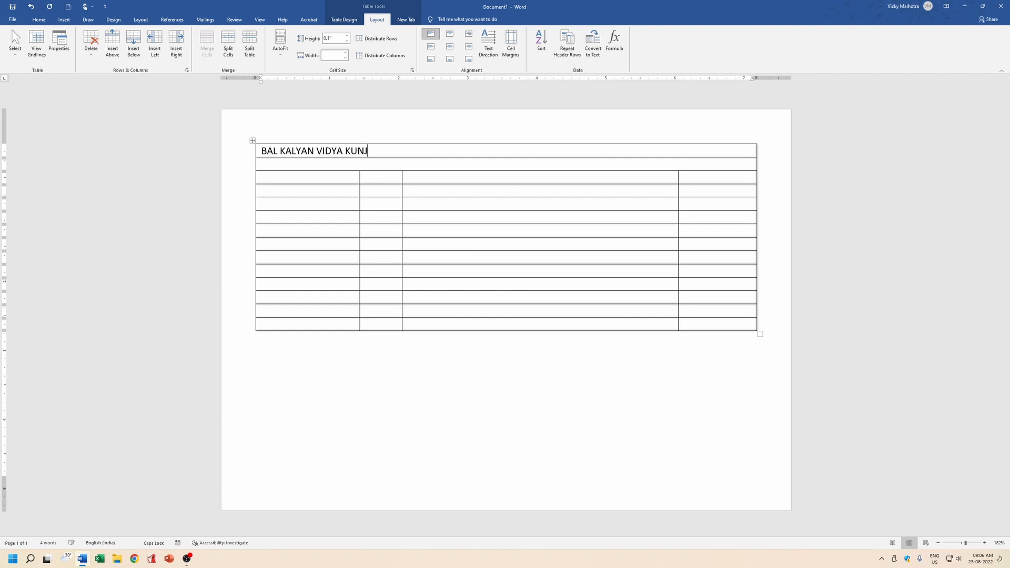
# Enter the school's address in the second merged row.
pyautogui.press('Tab')
pyautogui.write('PANDIT GAN')
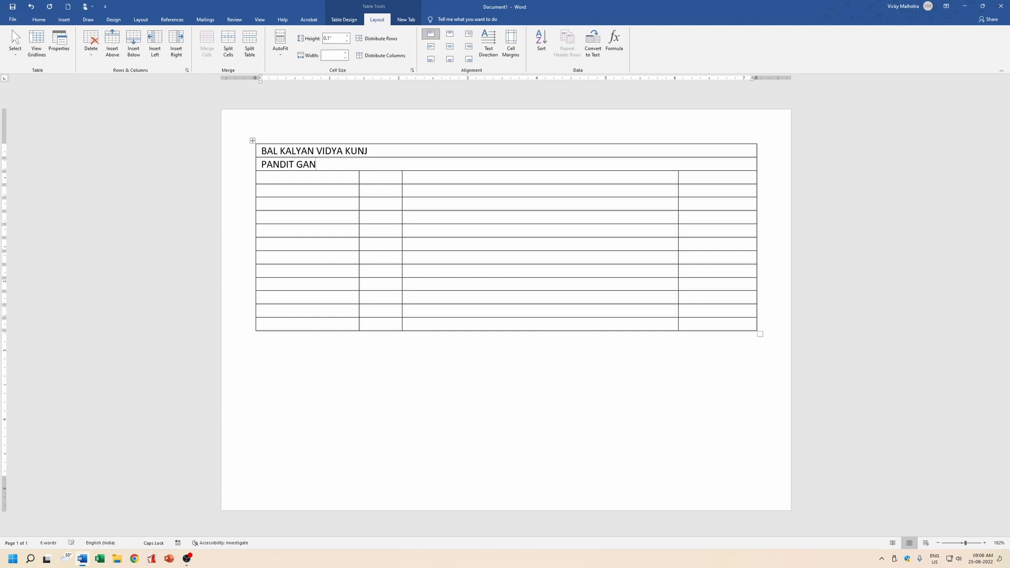
pyautogui.press('BackSpace')
pyautogui.write('LI, BIHARSHARF')
pyautogui.press('BackSpace')
pyautogui.write('IF, NALANDA')
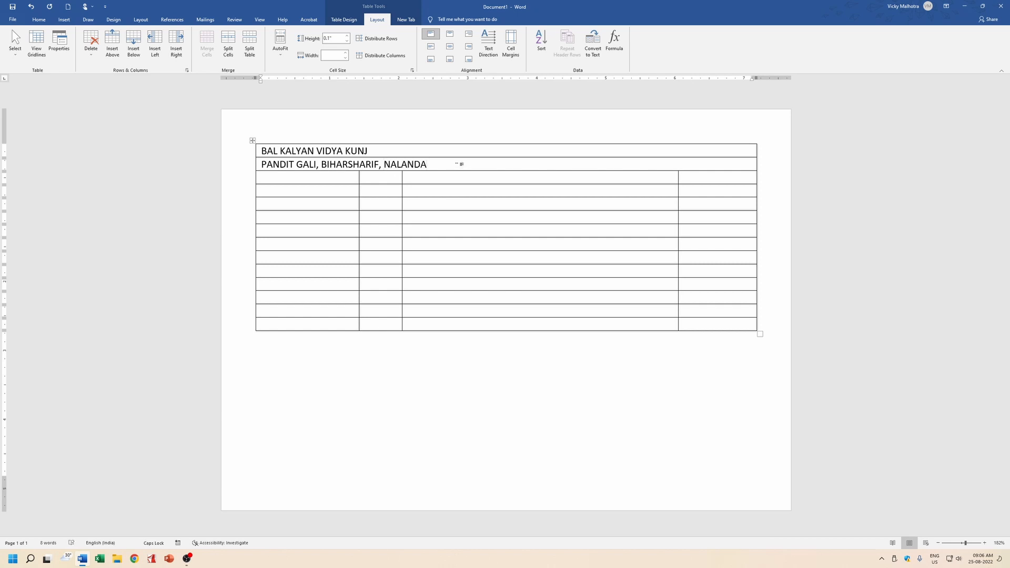
# Type NAME in the third row's first cell with a colon in the next cell.
pyautogui.click(308, 178)
pyautogui.write('NAME')
pyautogui.press('Tab')
pyautogui.write(':')
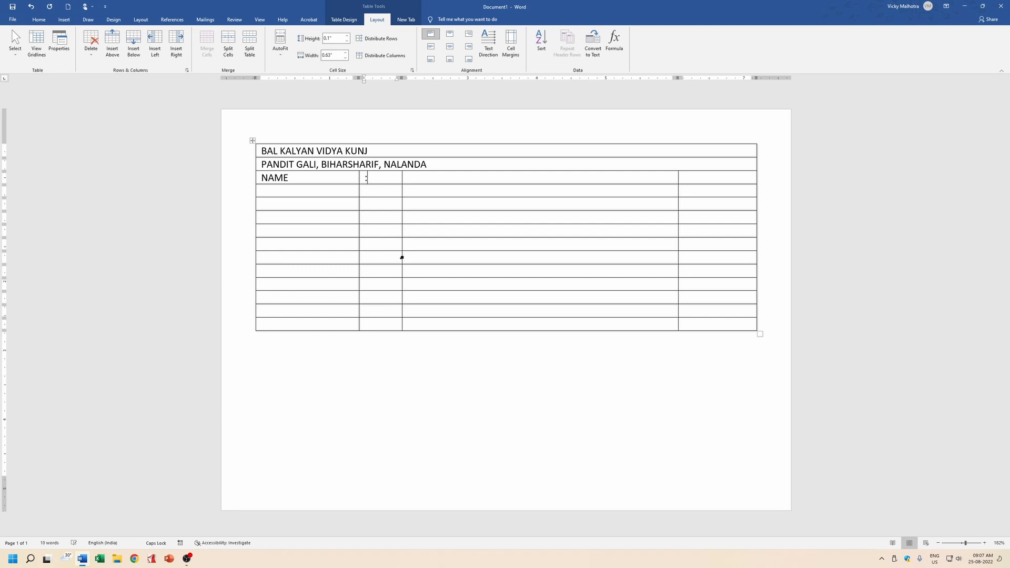
pyautogui.press('Tab')
# Add the CLASS and ROLL NO. label rows, each with a colon cell.
pyautogui.click(292, 193)
pyautogui.write('FA')
pyautogui.press('BackSpace')
pyautogui.press('BackSpace')
pyautogui.write('ROLL NO')
pyautogui.press('Tab')
pyautogui.write(':')
pyautogui.press('Tab')
pyautogui.press('Tab')
pyautogui.press('Tab')
pyautogui.write('C')
pyautogui.click(258, 191)
pyautogui.write('CLASS')
pyautogui.press('Tab')
pyautogui.press('Tab')
pyautogui.press('Tab')
pyautogui.write('ROLL NO.')
pyautogui.press('Tab')
pyautogui.write(':')
pyautogui.press('Tab')
pyautogui.press('Tab')
pyautogui.press('Tab')
# Add the FATHER'S NAME and ADDRESS label rows with colon cells.
pyautogui.write("FATHER'S N")
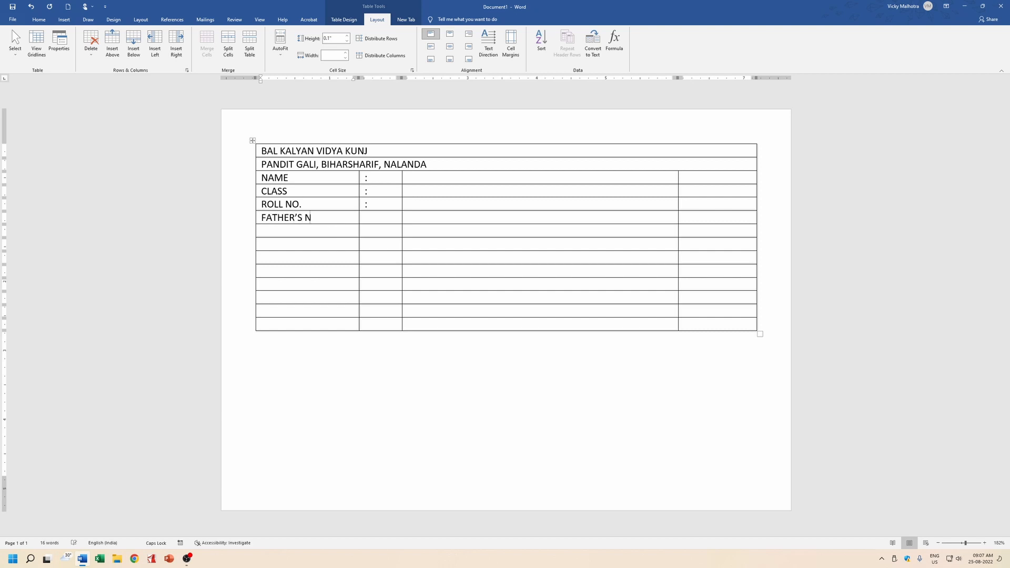
pyautogui.write('AME')
pyautogui.press('Tab')
pyautogui.write(':')
pyautogui.press('Tab')
pyautogui.press('Tab')
pyautogui.press('Tab')
pyautogui.write('AD')
pyautogui.press('BackSpace')
pyautogui.press('BackSpace')
pyautogui.write('ADDRESS')
pyautogui.press('Tab')
pyautogui.write(':')
pyautogui.press('Tab')
pyautogui.press('Tab')
pyautogui.press('Tab')
# Add the CONTACT NO. row with a colon, then select the six labels NAME to CONTACT NO.
pyautogui.write('CITY')
pyautogui.press('BackSpace')
pyautogui.press('BackSpace')
pyautogui.press('BackSpace')
pyautogui.press('BackSpace')
pyautogui.write('CONTACT NO.')
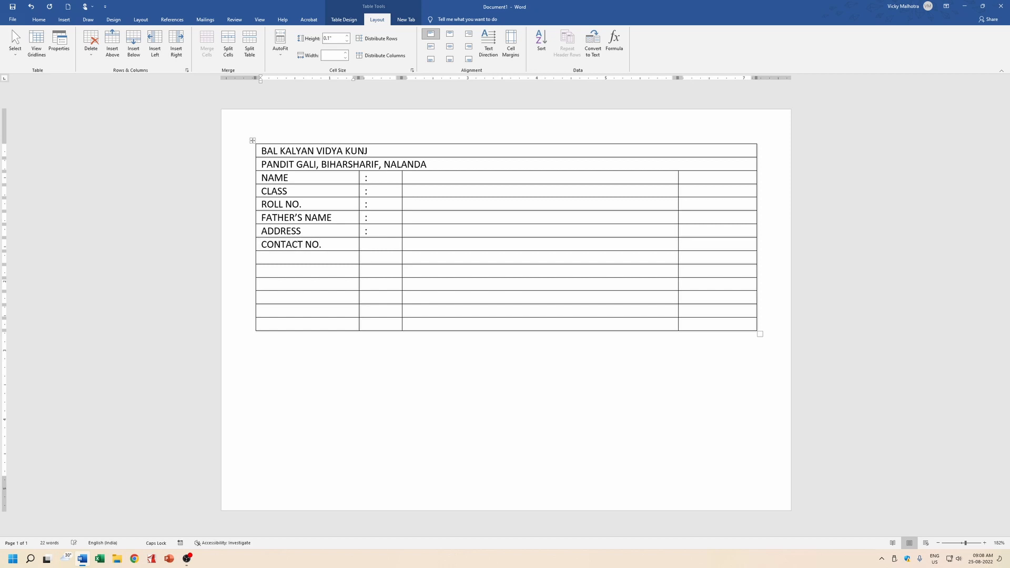
pyautogui.press('Tab')
pyautogui.write(':')
pyautogui.moveTo(262, 178); pyautogui.dragTo(305, 245)
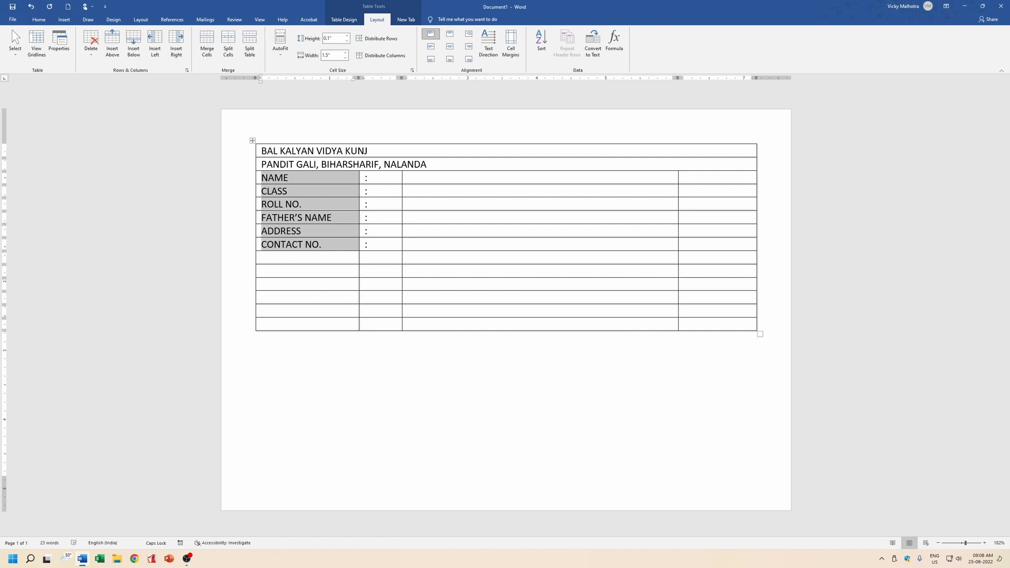
# Apply Capitalize Each Word case to the six selected labels and turn Caps Lock off.
pyautogui.click(38, 20)
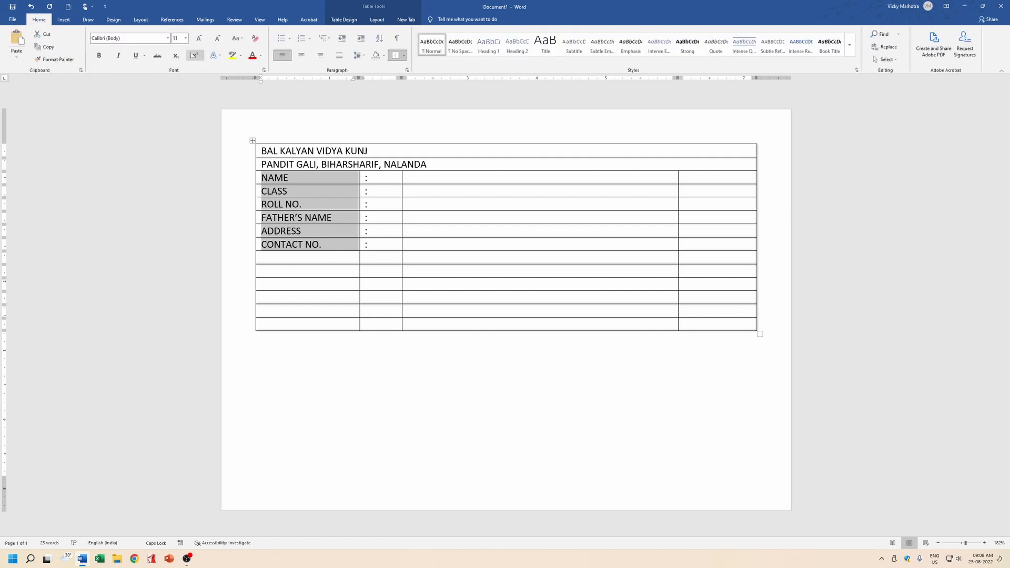
pyautogui.click(235, 38)
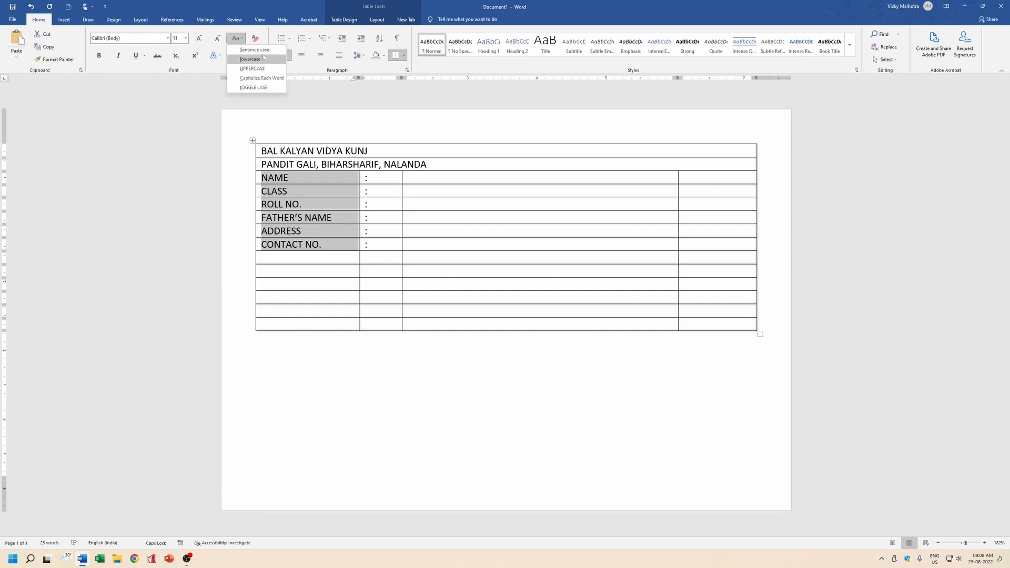
pyautogui.click(261, 78)
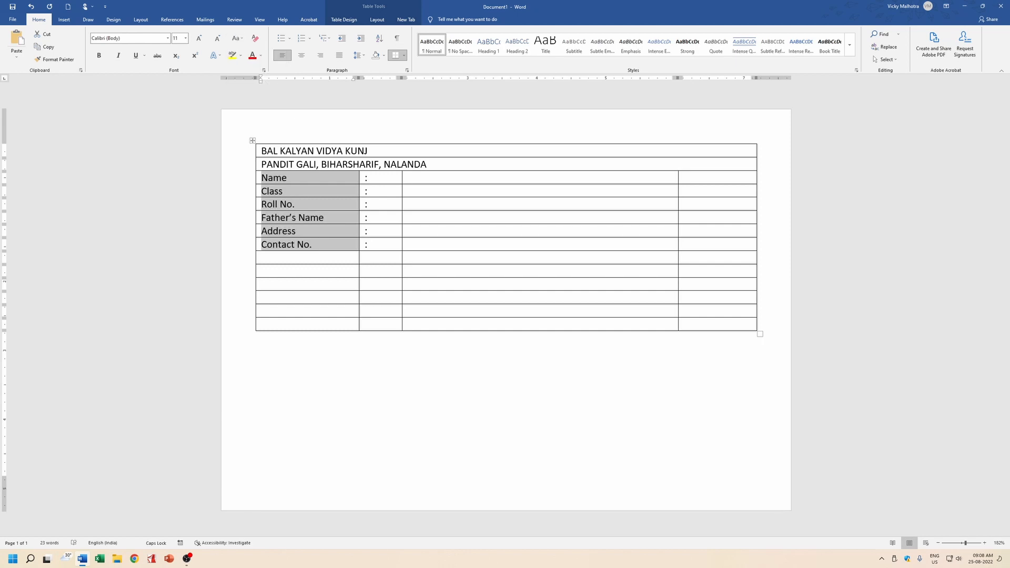
pyautogui.press('capslock')
pyautogui.click(302, 260)
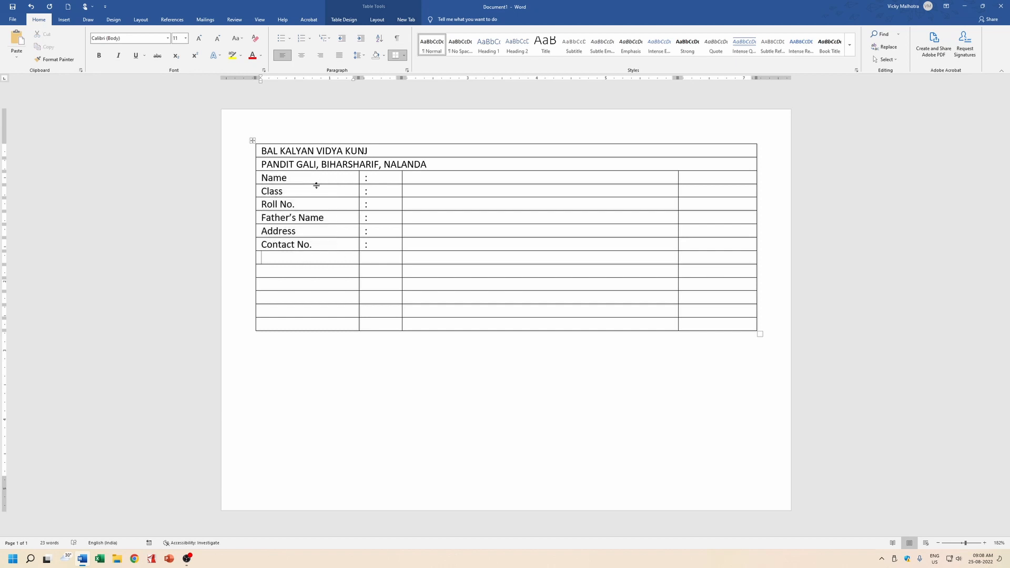
# Insert a row above Name and type ADMIT CARD in it.
pyautogui.click(258, 177)
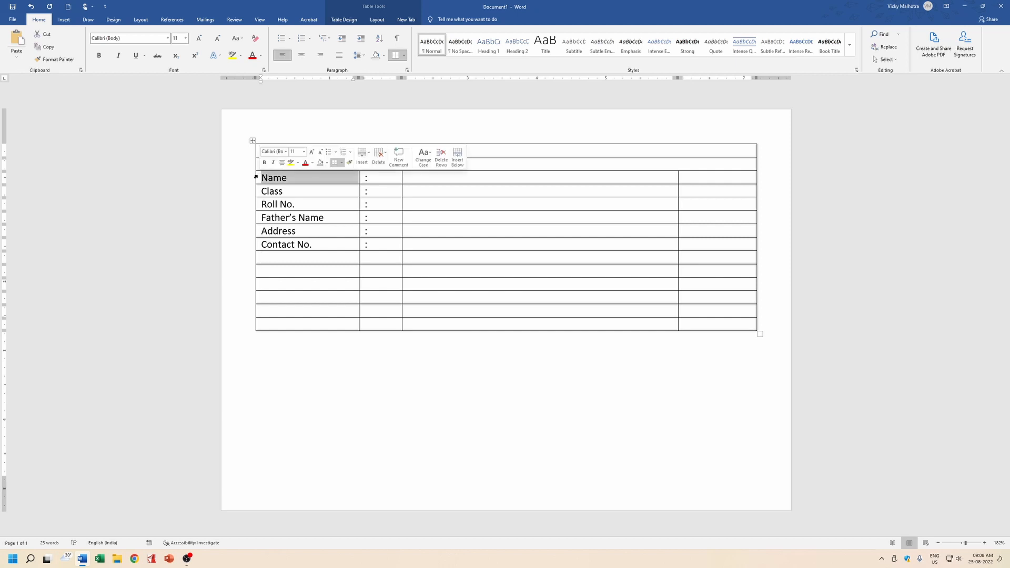
pyautogui.click(252, 170)
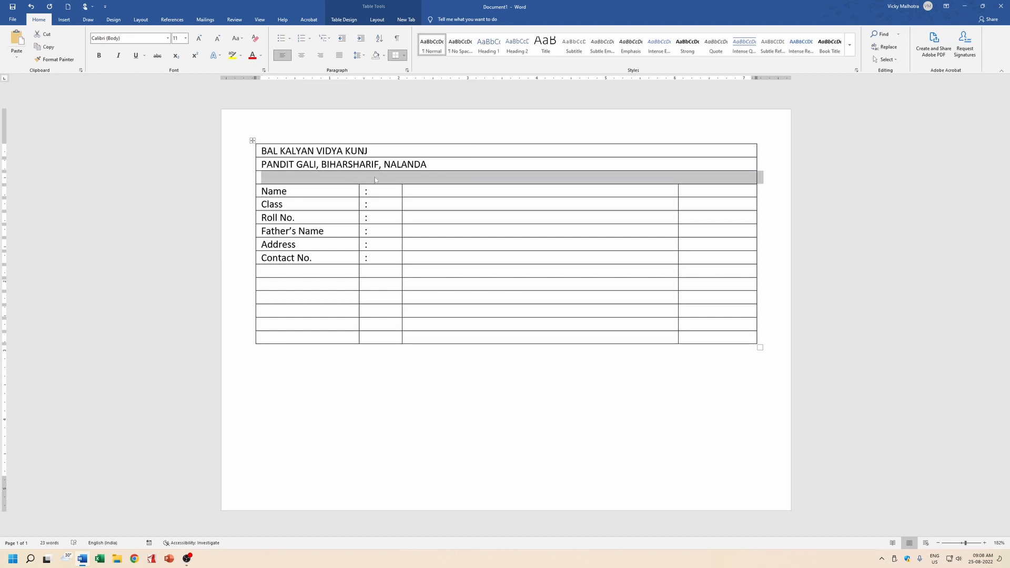
pyautogui.click(330, 181)
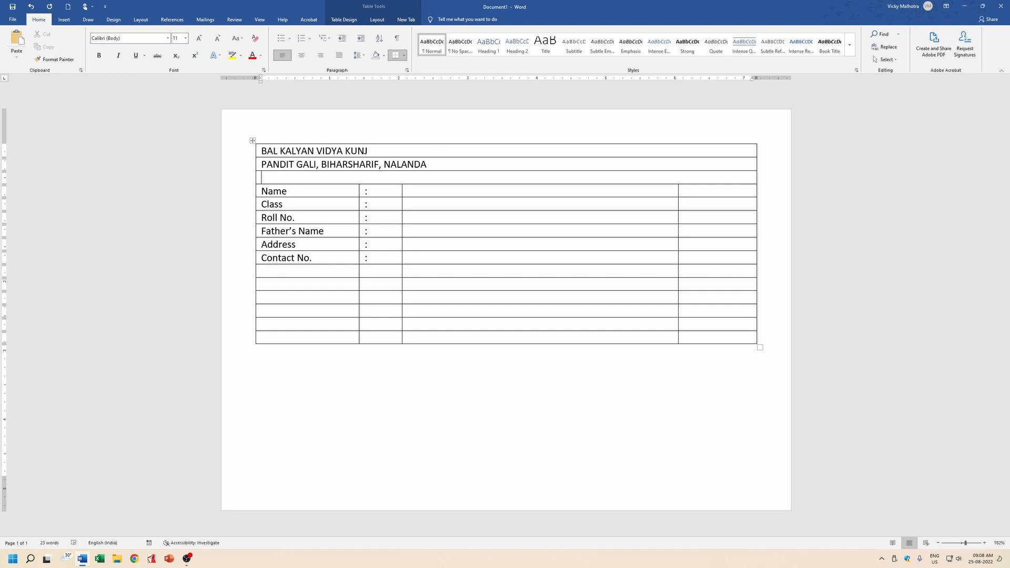
pyautogui.press('capslock')
pyautogui.write('ADMIT')
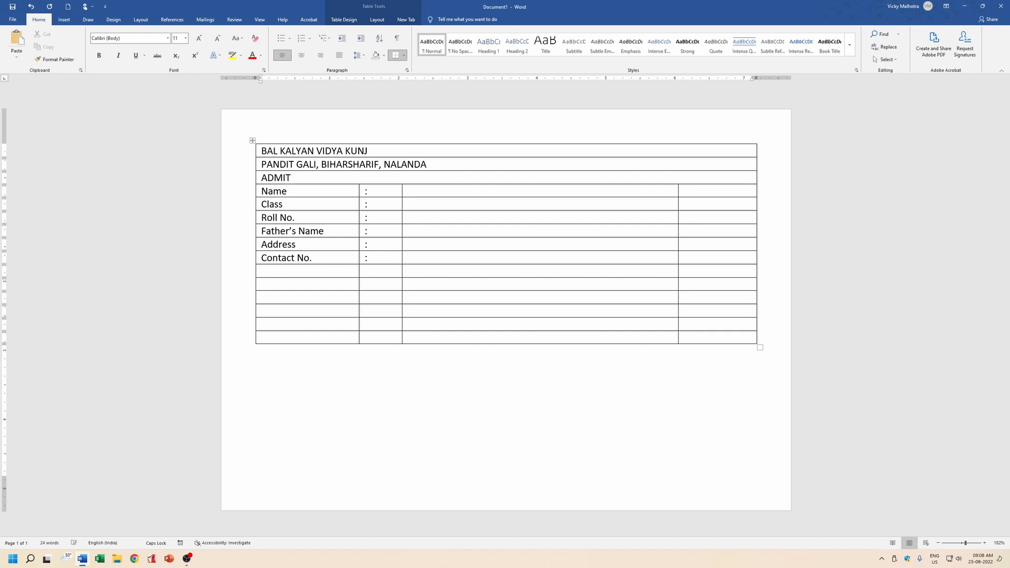
pyautogui.write(' CARD')
# Convert the school address line to capitalised words with Shift+F3.
pyautogui.moveTo(427, 164); pyautogui.dragTo(169, 185)
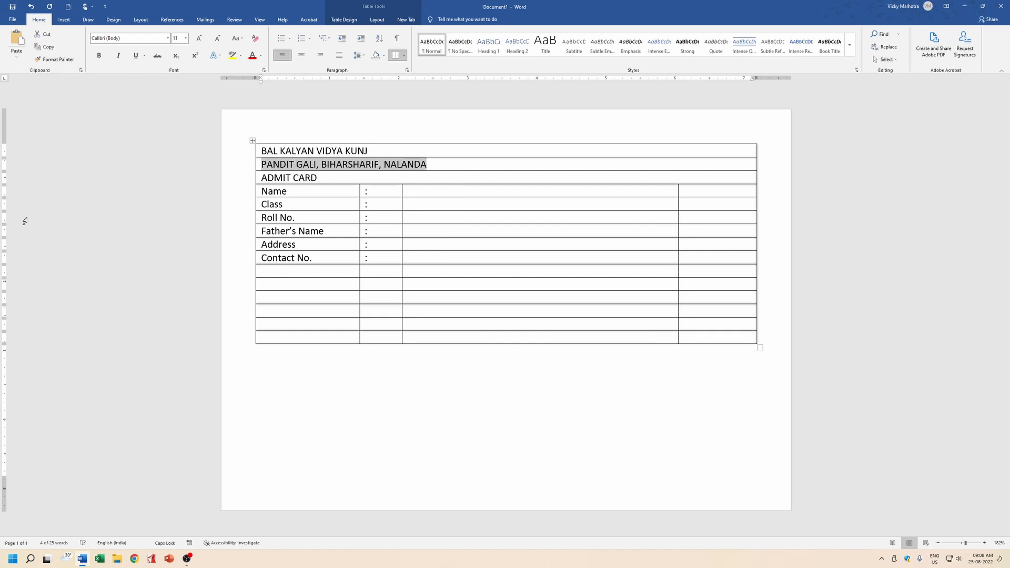
pyautogui.hotkey('shift', 'F3')
pyautogui.hotkey('shift', 'F3')
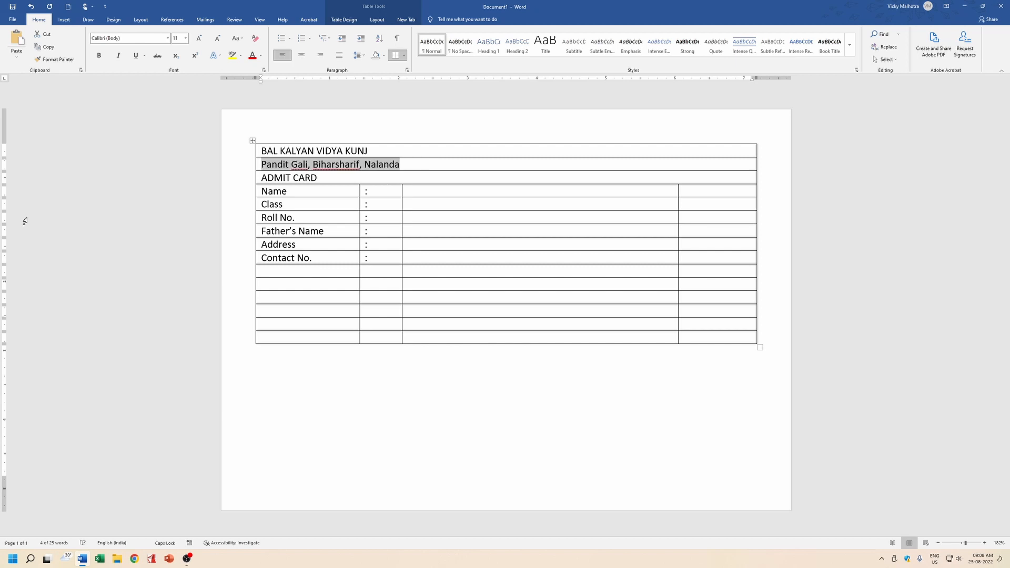
pyautogui.click(304, 273)
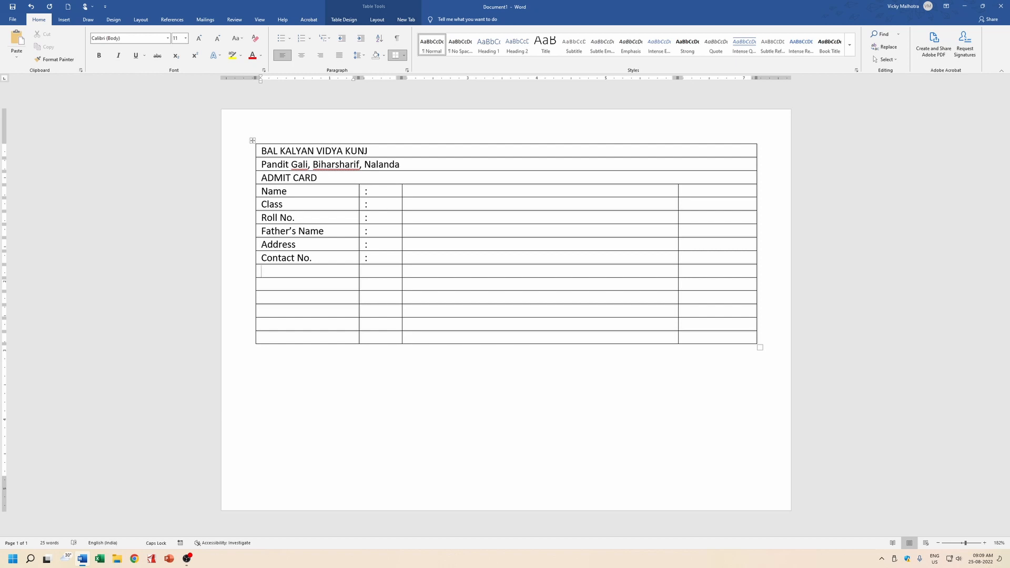
# Merge the blank row below Contact No. into a single full-width cell.
pyautogui.moveTo(304, 272); pyautogui.dragTo(438, 272)
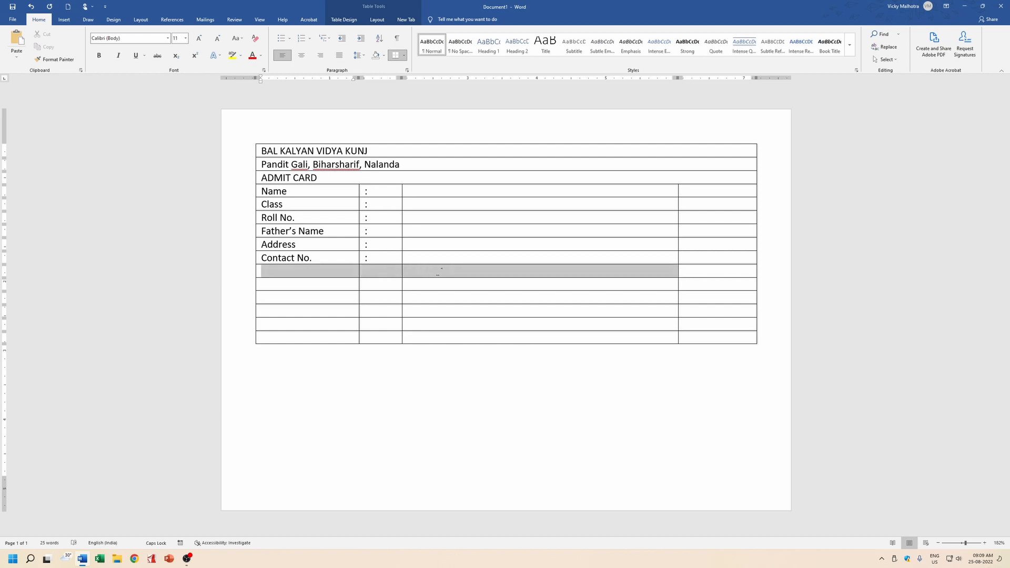
pyautogui.moveTo(623, 272); pyautogui.dragTo(709, 272)
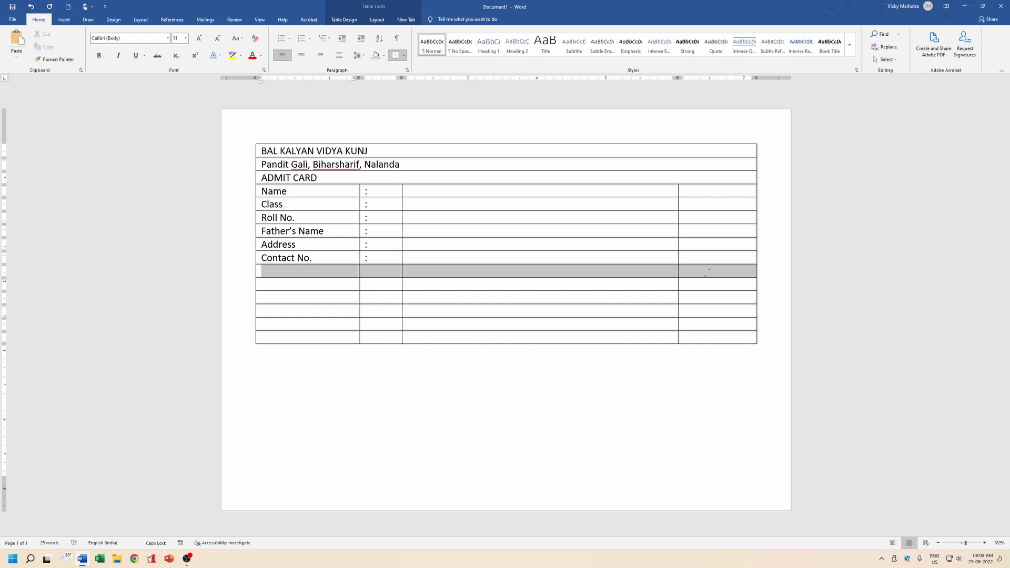
pyautogui.moveTo(706, 271); pyautogui.dragTo(708, 271)
pyautogui.click(377, 19)
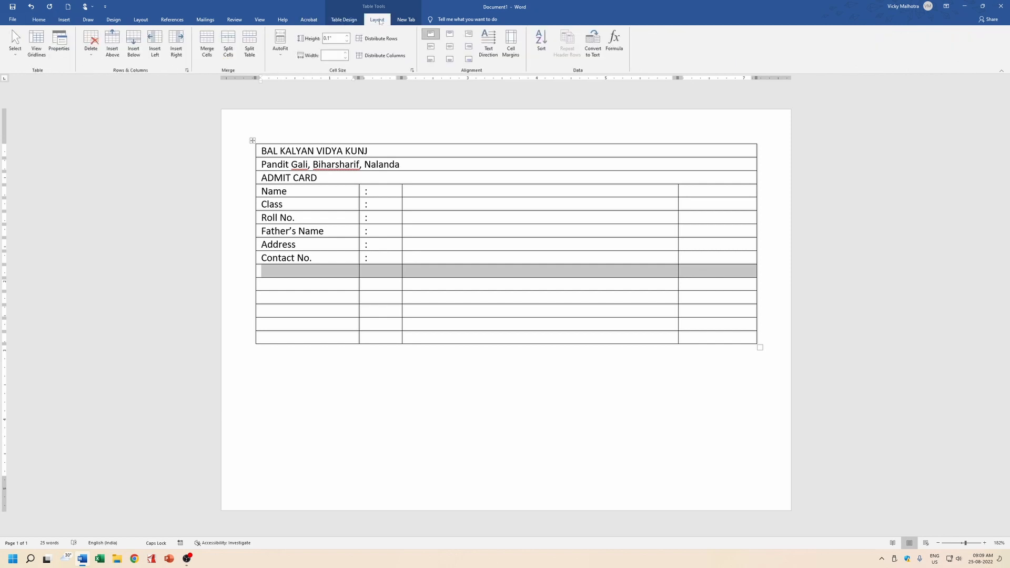
pyautogui.click(206, 57)
# Type the heading 'Exam Details' in the merged cell, removing the word 'Centre'.
pyautogui.click(375, 275)
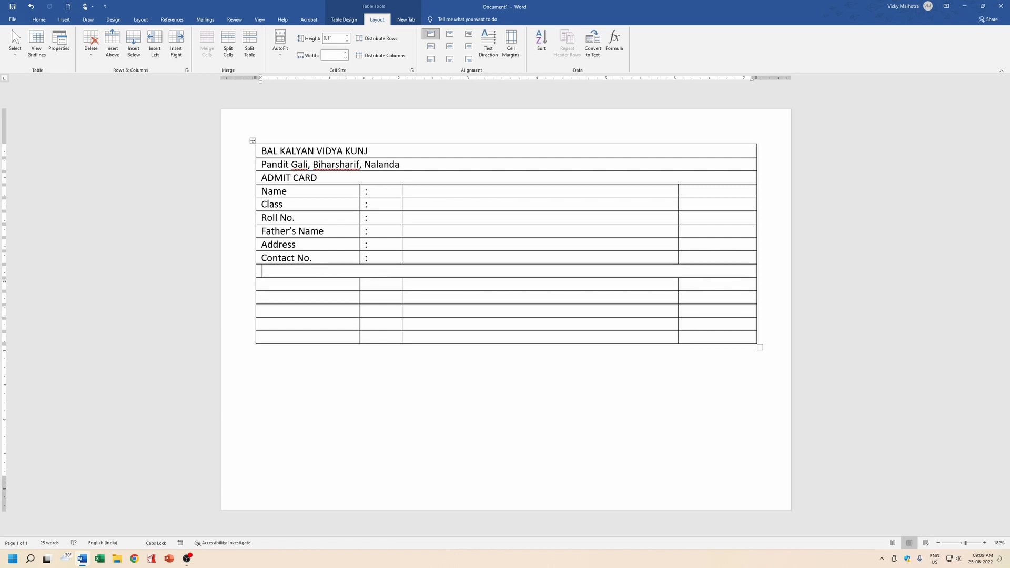
pyautogui.write('e')
pyautogui.press('BackSpace')
pyautogui.press('capslock')
pyautogui.write('Exami')
pyautogui.press('BackSpace')
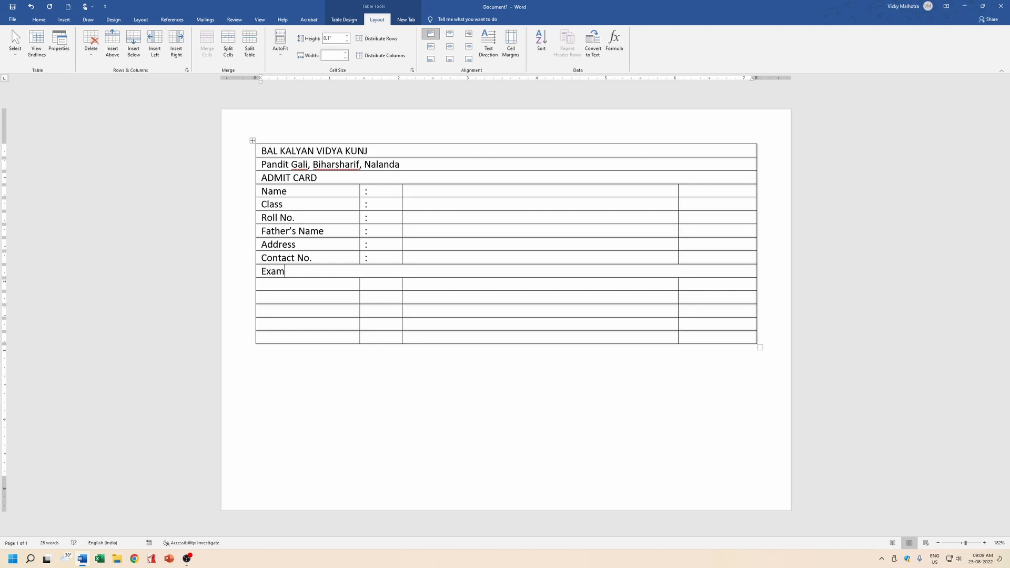
pyautogui.write('Centre Details')
pyautogui.click(262, 284)
pyautogui.moveTo(287, 272); pyautogui.dragTo(316, 272)
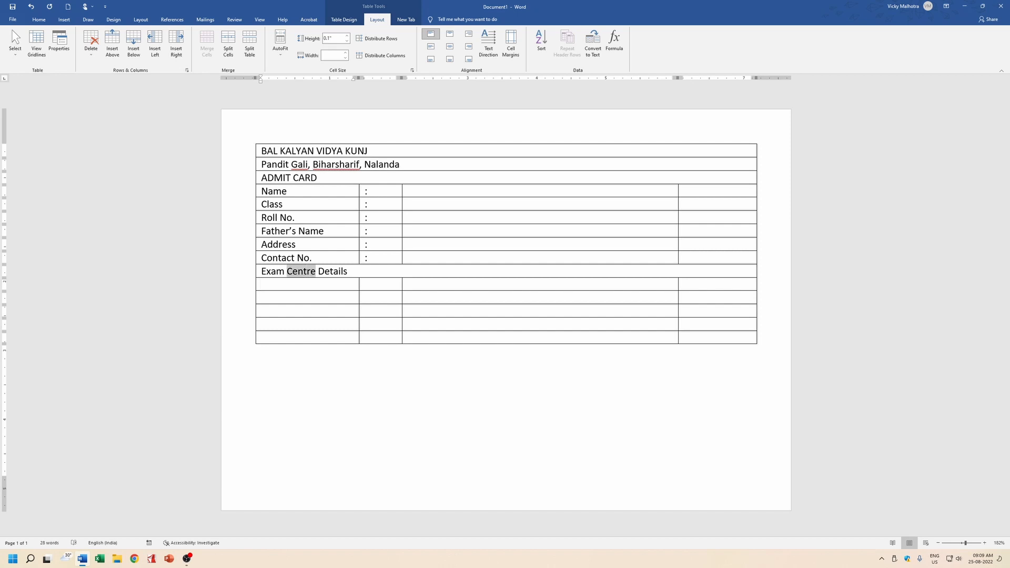
pyautogui.press('BackSpace')
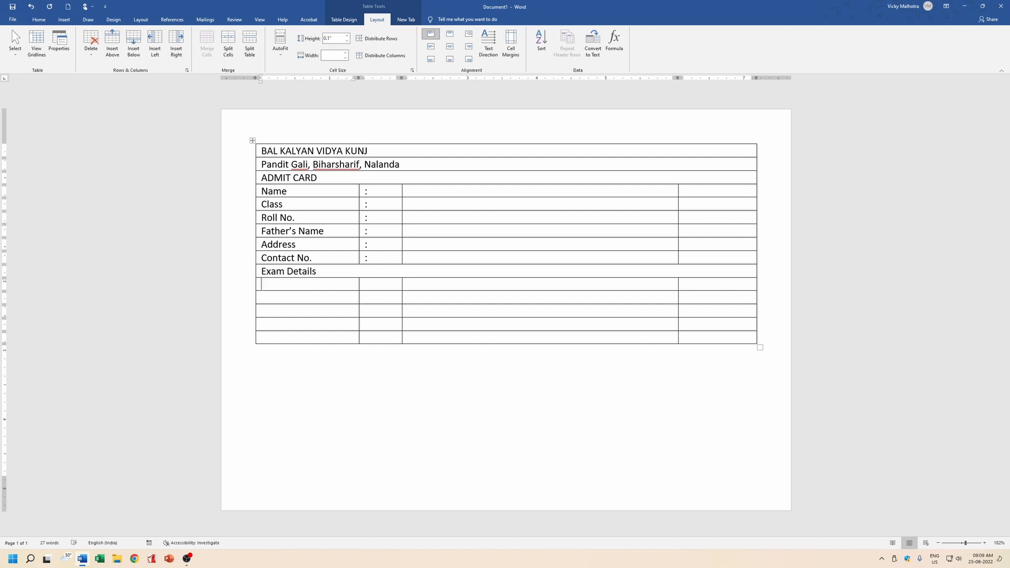
# Add the 'Exam Date' and 'Exam Time' labels, each followed by a colon cell.
pyautogui.press('capslock')
pyautogui.write('M')
pyautogui.press('capslock')
pyautogui.press('BackSpace')
pyautogui.press('BackSpace')
pyautogui.press('BackSpace')
pyautogui.write('xam Date')
pyautogui.press('Tab')
pyautogui.write(':')
pyautogui.press('Tab')
pyautogui.press('Tab')
pyautogui.press('Tab')
pyautogui.write('Exam Time')
pyautogui.press('Tab')
pyautogui.write(':')
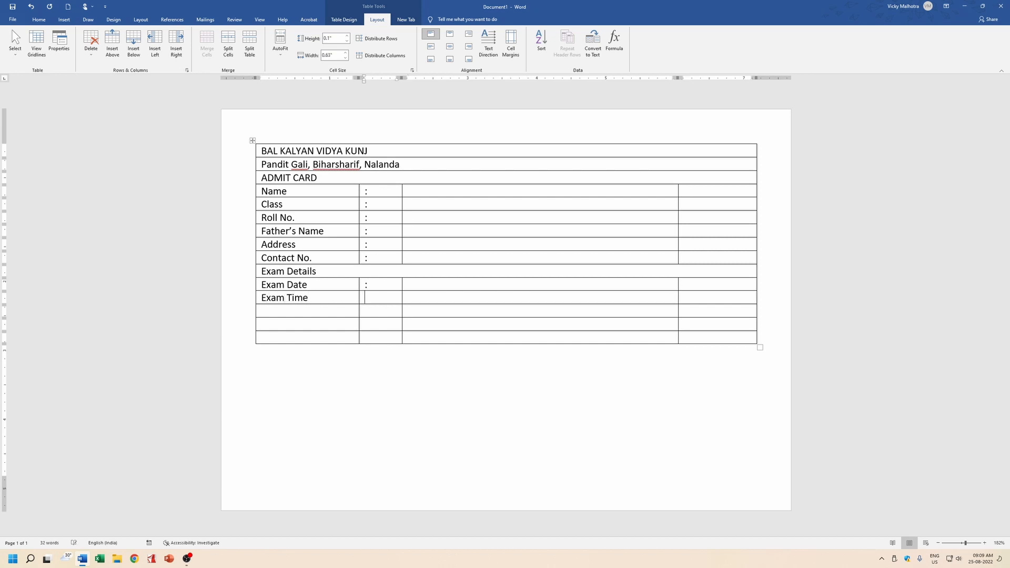
# Add 'Centre of Examination' and 'Examination Centre Address' rows with colons, then widen the label column.
pyautogui.click(305, 311)
pyautogui.write('E')
pyautogui.press('BackSpace')
pyautogui.write('E')
pyautogui.press('BackSpace')
pyautogui.write('Centre of Examination')
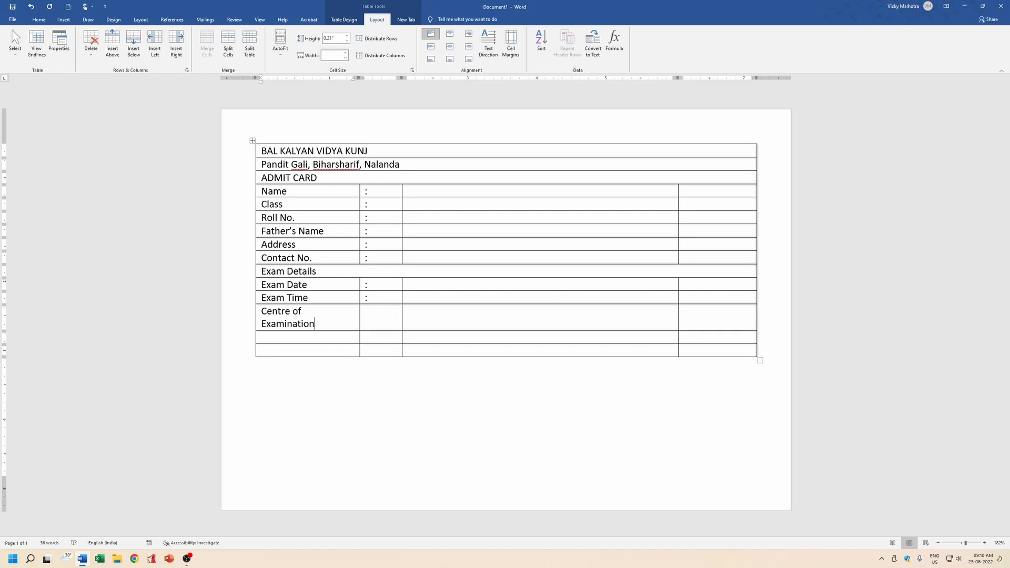
pyautogui.press('Tab')
pyautogui.write(':')
pyautogui.press('Tab')
pyautogui.press('Tab')
pyautogui.press('Tab')
pyautogui.write('Examination Centre Address')
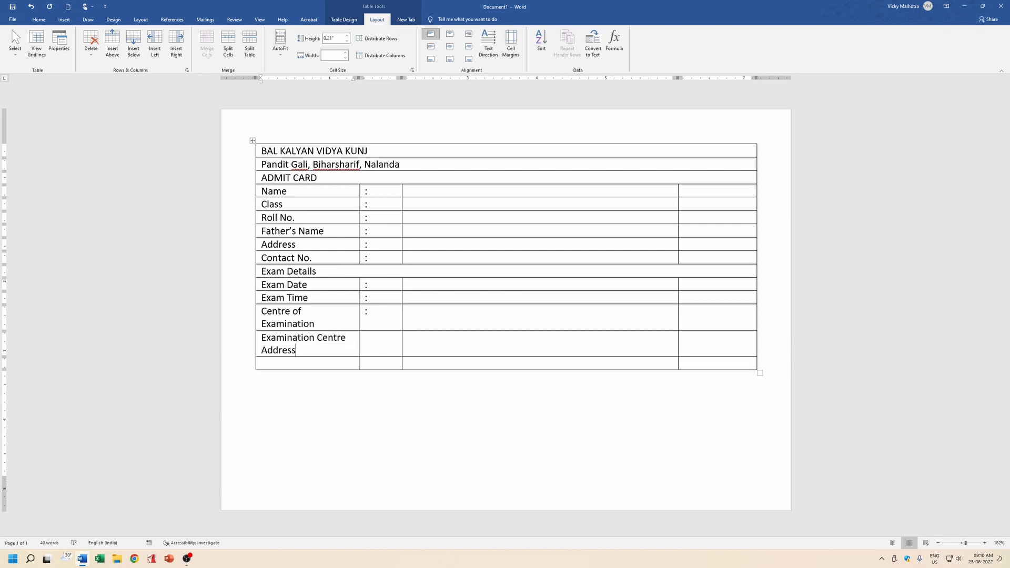
pyautogui.press('Tab')
pyautogui.write(':')
pyautogui.moveTo(359, 241); pyautogui.dragTo(432, 225)
# Add an empty row at the table's end and type 'Examination Controller' in the row above it.
pyautogui.click(335, 341)
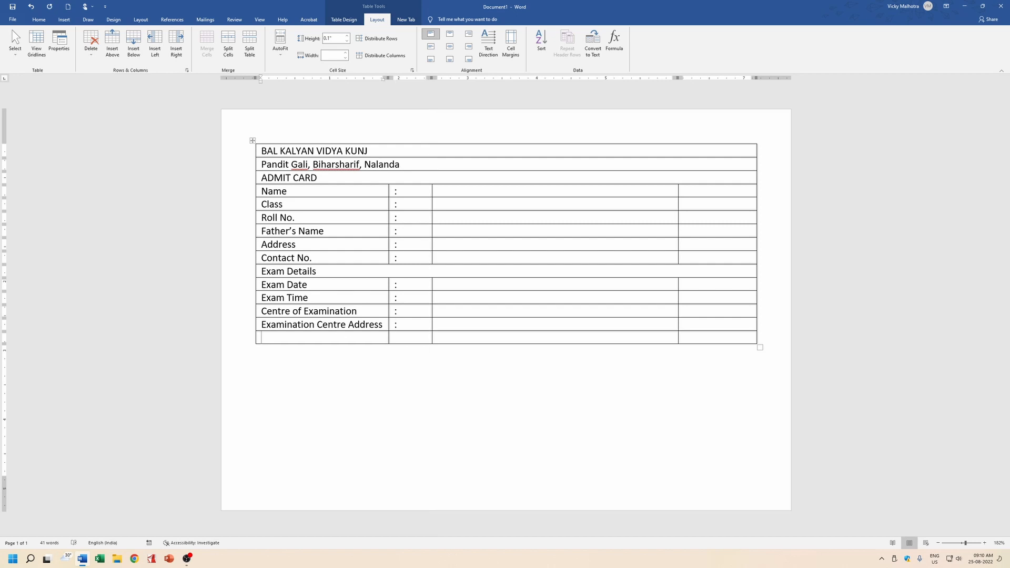
pyautogui.press('Tab')
pyautogui.press('Tab')
pyautogui.press('Tab')
pyautogui.press('Tab')
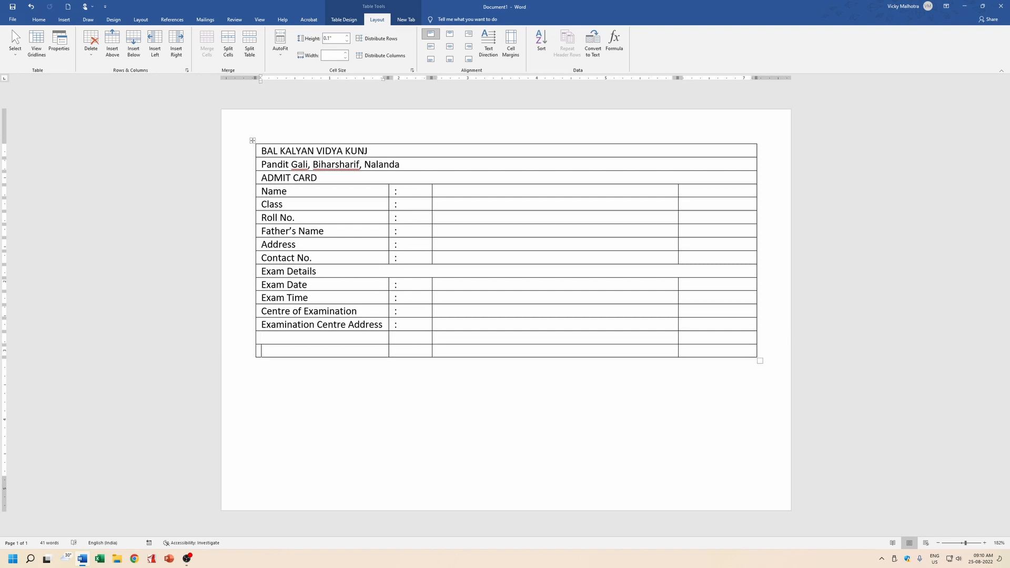
pyautogui.press('Tab')
pyautogui.press('Tab')
pyautogui.press('Tab')
pyautogui.press('Tab')
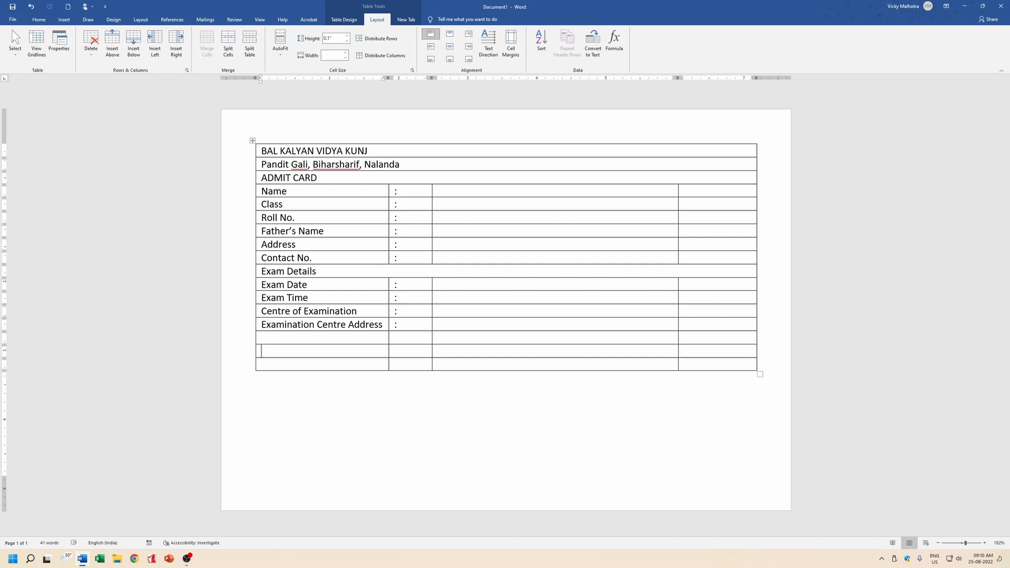
pyautogui.write('Examination Controller')
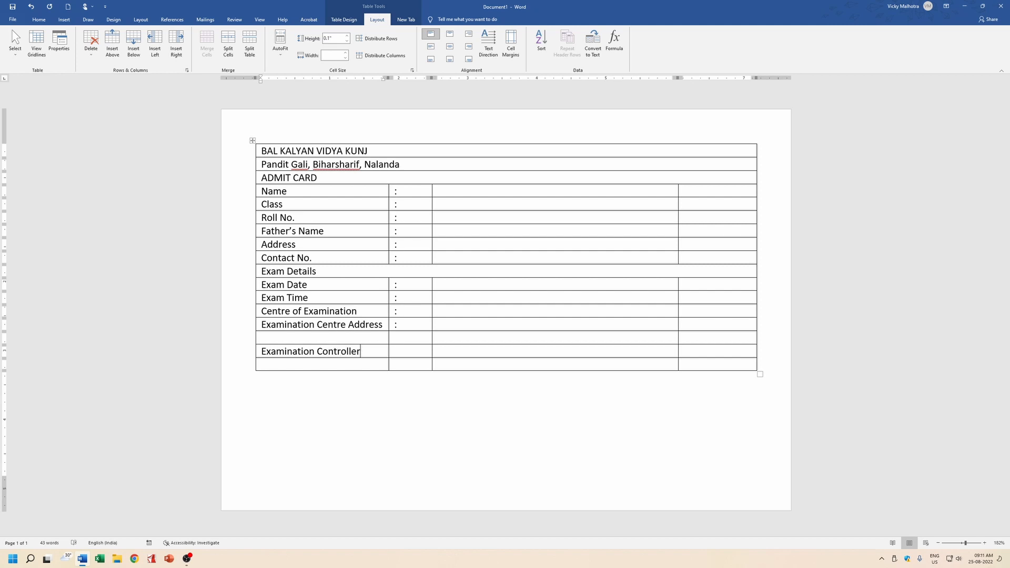
# Type 'Signature' in the last row and right-aligned 'Principle Signature' in the third column above.
pyautogui.press('Tab')
pyautogui.press('Tab')
pyautogui.write('Signature')
pyautogui.click(626, 351)
pyautogui.moveTo(301, 351); pyautogui.dragTo(315, 351)
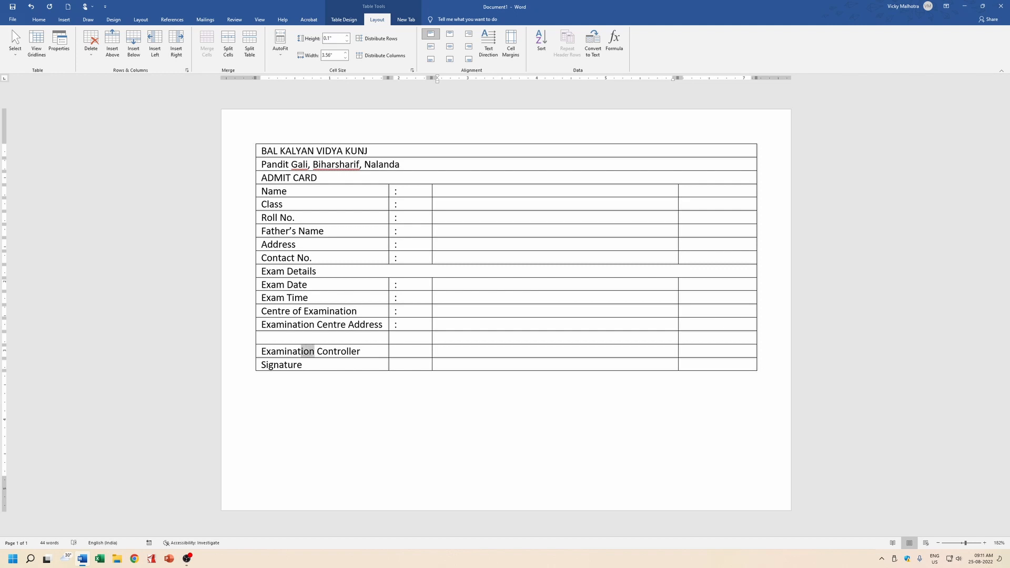
pyautogui.click(646, 355)
pyautogui.hotkey('ctrl', 'r')
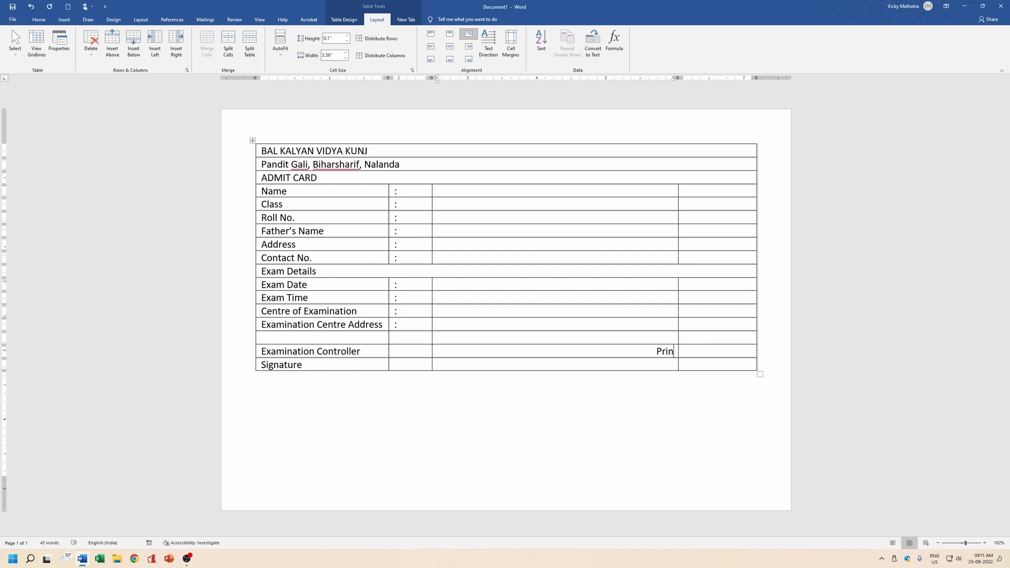
pyautogui.write('ciple Signature')
# Move the word 'Signature' from the Principle cell into the cell below, right-aligned.
pyautogui.moveTo(664, 352); pyautogui.dragTo(705, 352)
pyautogui.click(669, 352)
pyautogui.hotkey('ctrl', 'shift', 'Left')
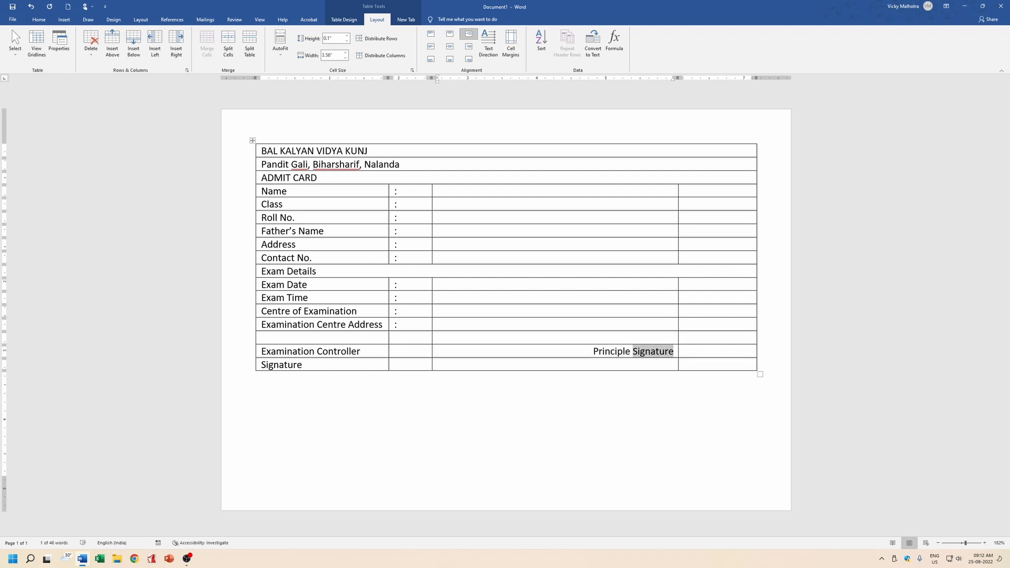
pyautogui.press('BackSpace')
pyautogui.press('BackSpace')
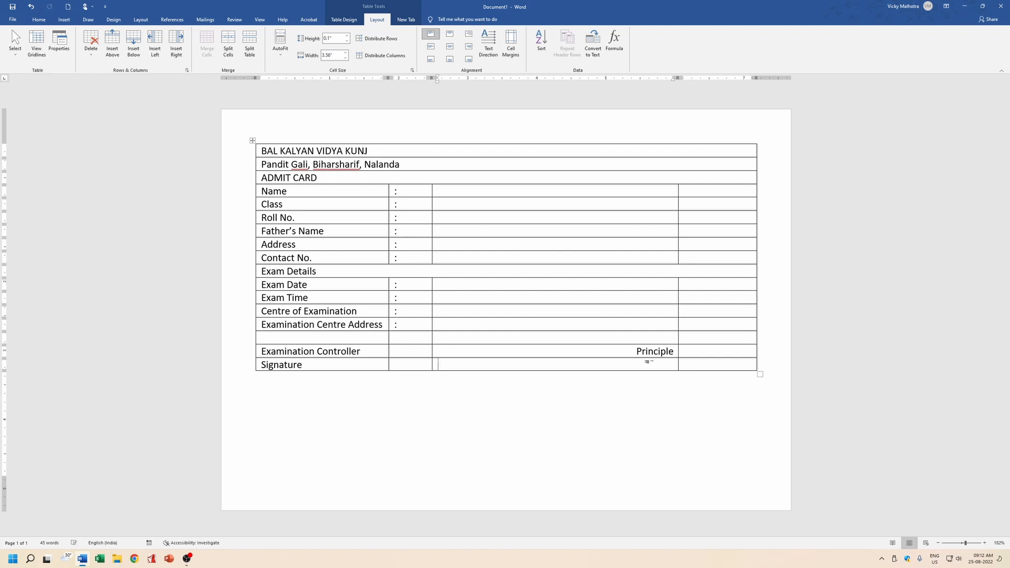
pyautogui.write('Signature')
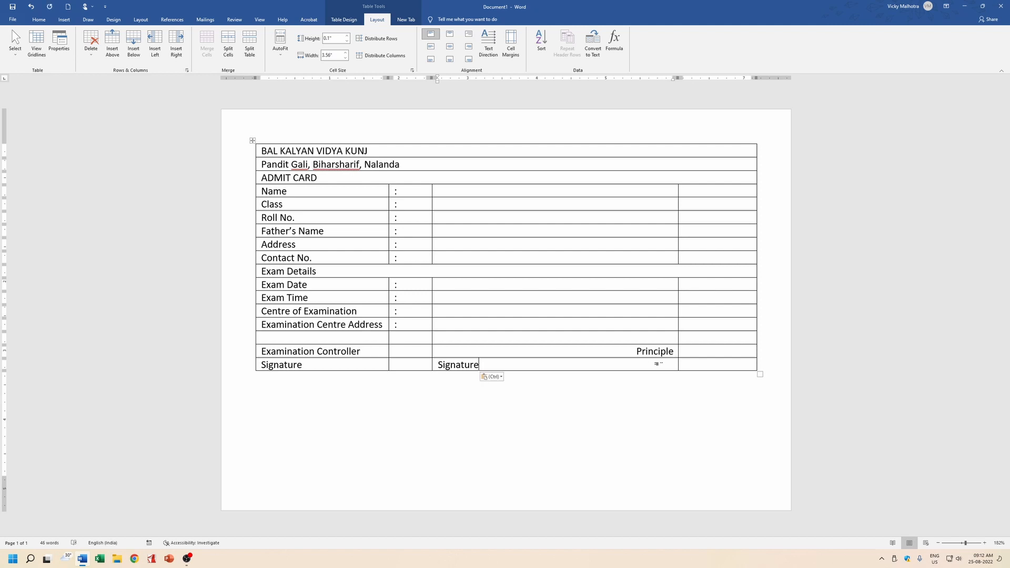
pyautogui.hotkey('ctrl', 'r')
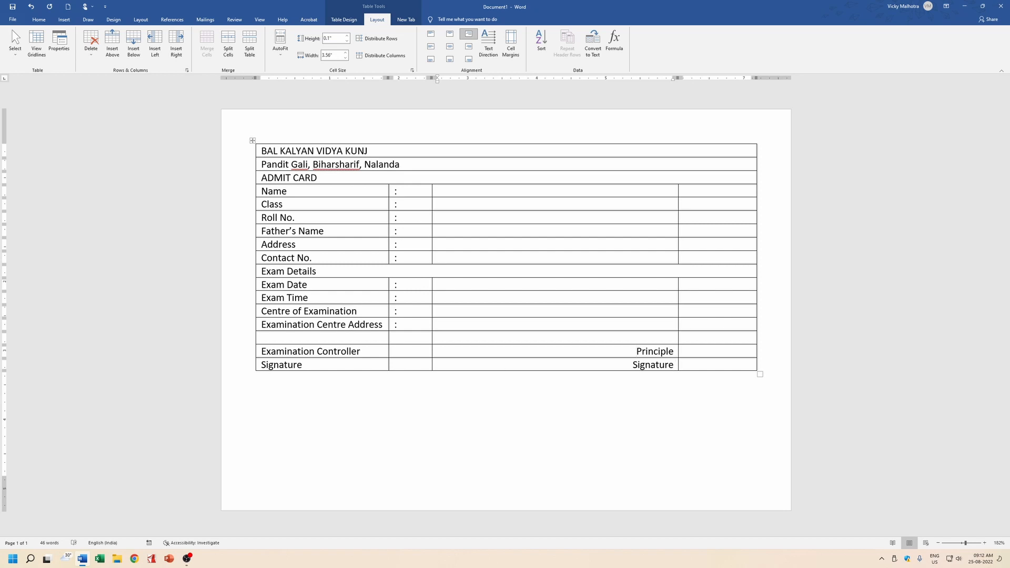
# Select the signature rows' cells across the table's columns.
pyautogui.click(323, 351)
pyautogui.click(260, 366)
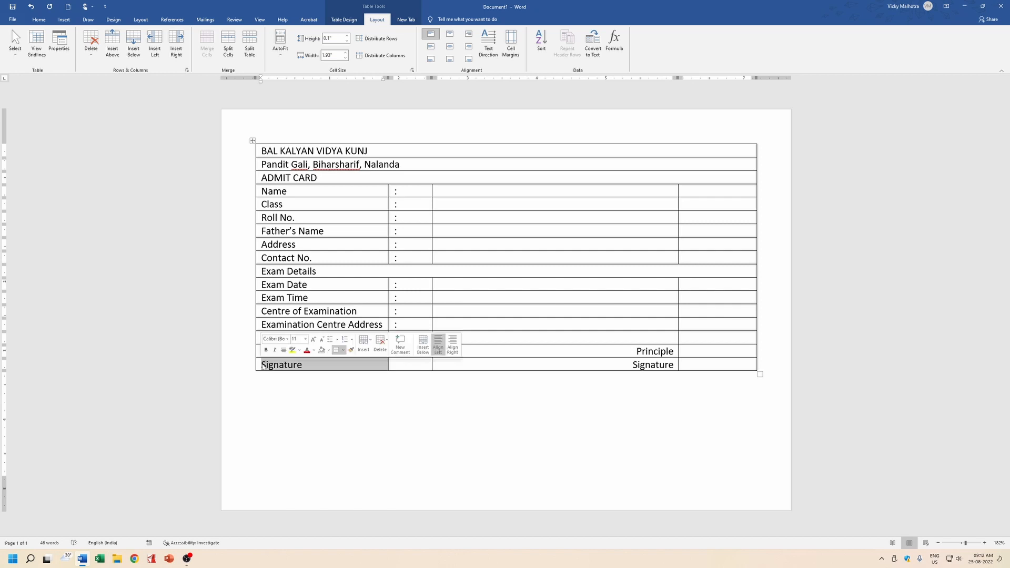
pyautogui.click(312, 368)
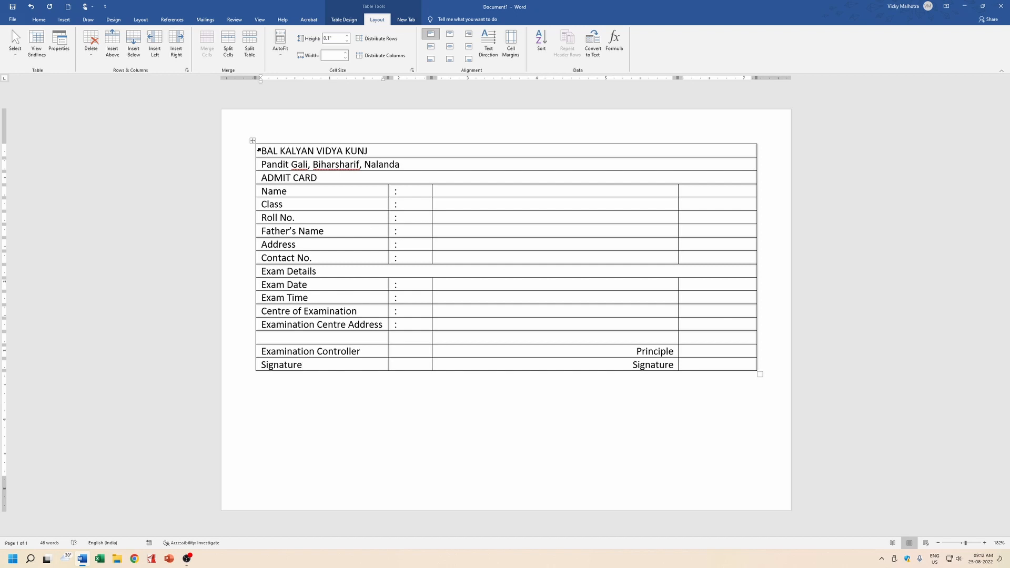
pyautogui.hotkey('shift', 'Right')
pyautogui.hotkey('shift', 'Down')
pyautogui.hotkey('shift', 'Down')
pyautogui.hotkey('shift', 'Down')
pyautogui.hotkey('shift', 'Down')
pyautogui.hotkey('shift', 'Down')
pyautogui.hotkey('shift', 'Down')
pyautogui.hotkey('shift', 'Down')
pyautogui.hotkey('shift', 'Down')
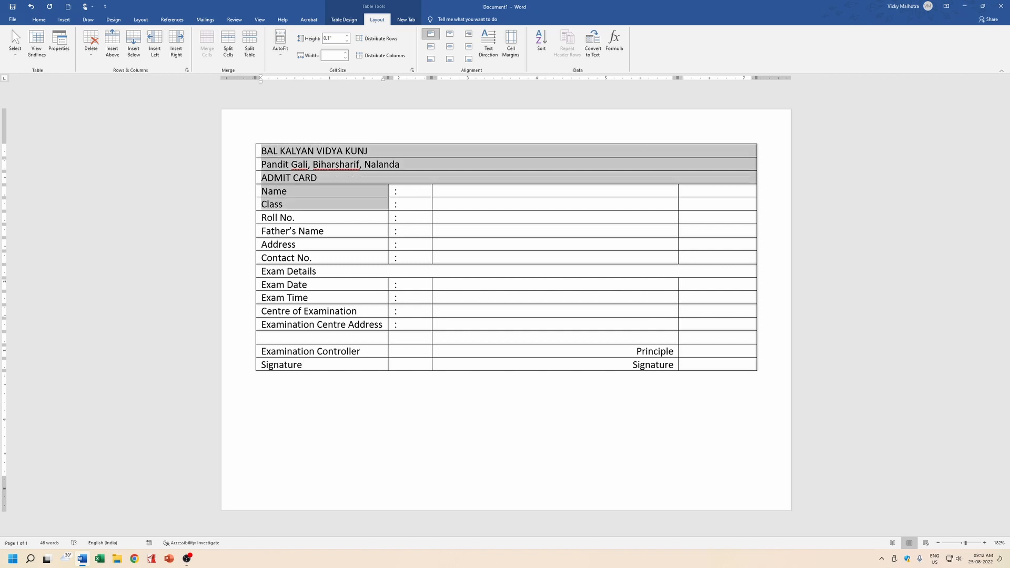
pyautogui.hotkey('shift', 'Down')
pyautogui.hotkey('shift', 'Down')
pyautogui.hotkey('shift', 'Down')
pyautogui.hotkey('shift', 'Down')
pyautogui.hotkey('shift', 'Down')
pyautogui.hotkey('shift', 'Down')
pyautogui.hotkey('shift', 'Right')
pyautogui.hotkey('shift', 'Right')
pyautogui.hotkey('shift', 'Down')
pyautogui.hotkey('shift', 'Down')
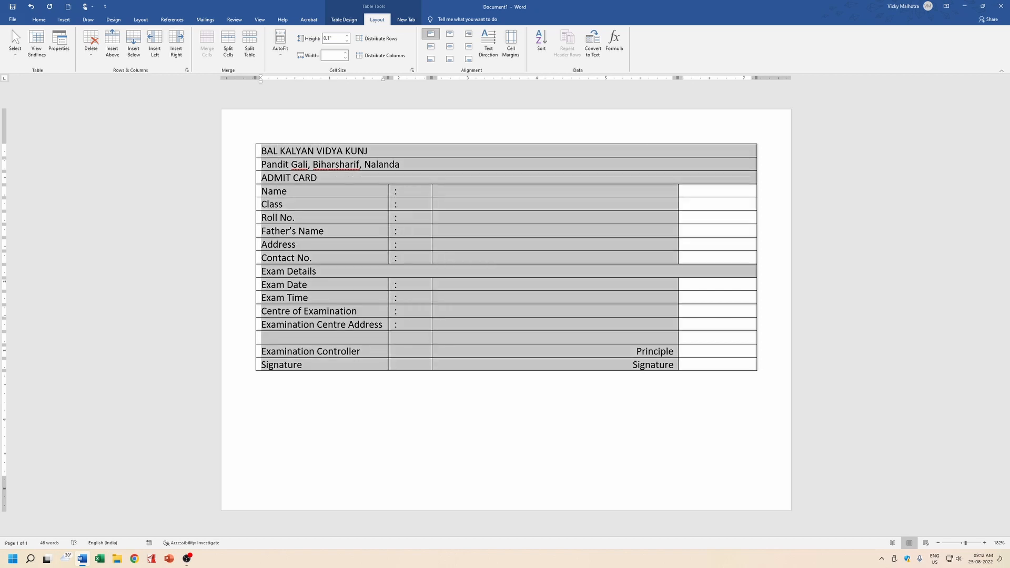
pyautogui.hotkey('shift', 'Right')
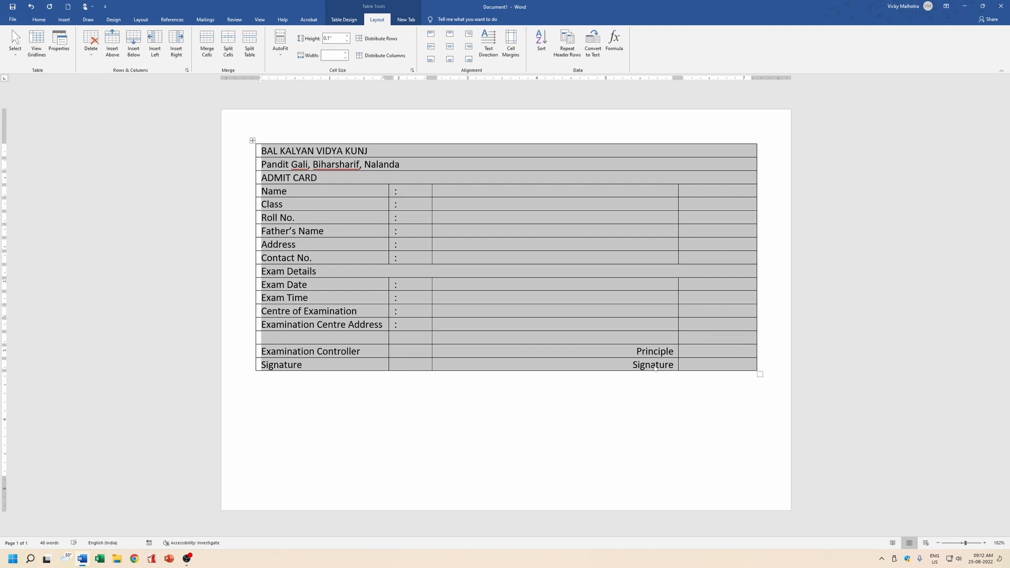
# Correct 'Principle' to 'Principal' in the third-column signature cell.
pyautogui.click(658, 370)
pyautogui.press('Delete')
pyautogui.press('Delete')
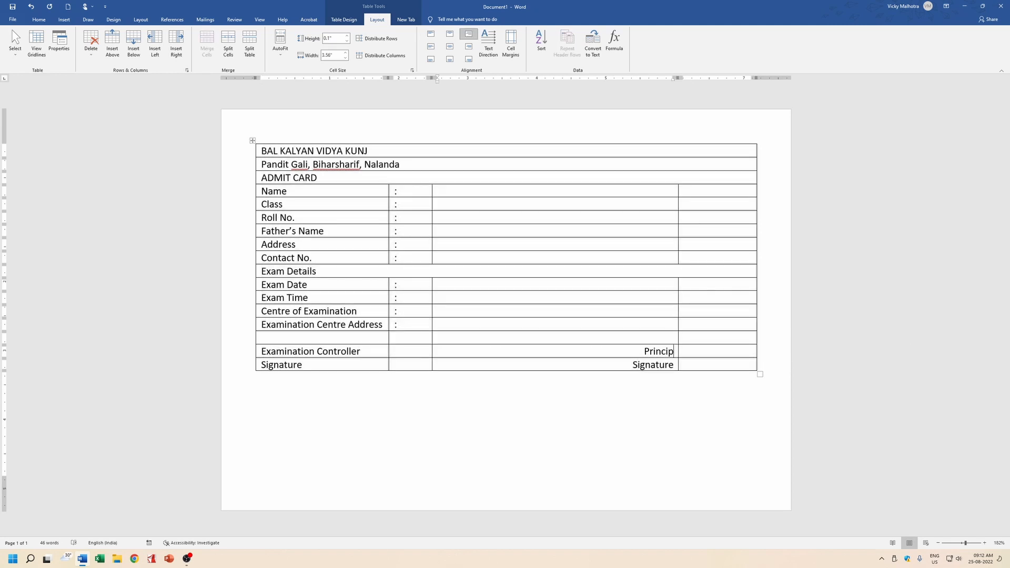
pyautogui.write('al')
pyautogui.hotkey('shift', 'Down')
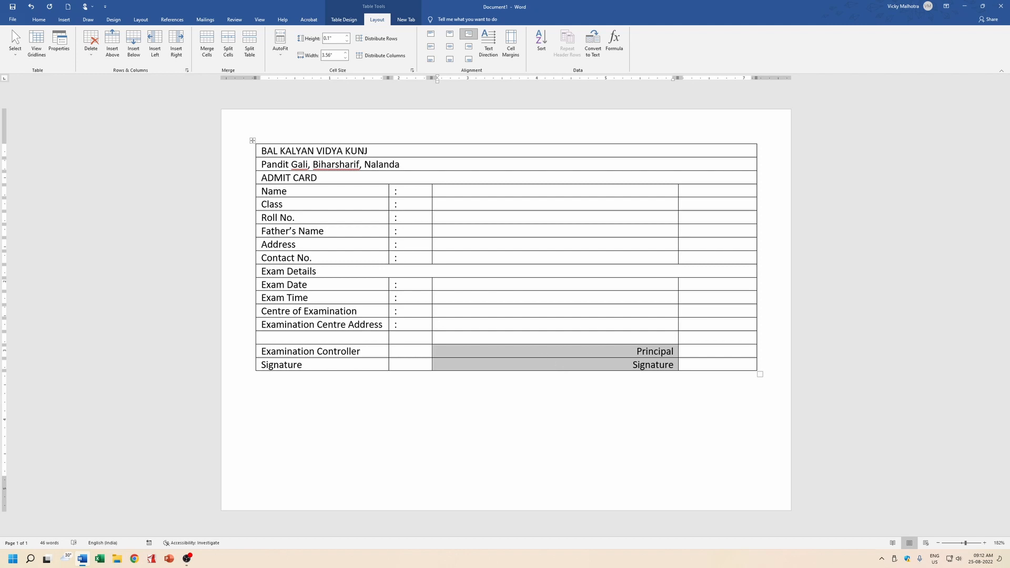
pyautogui.click(530, 333)
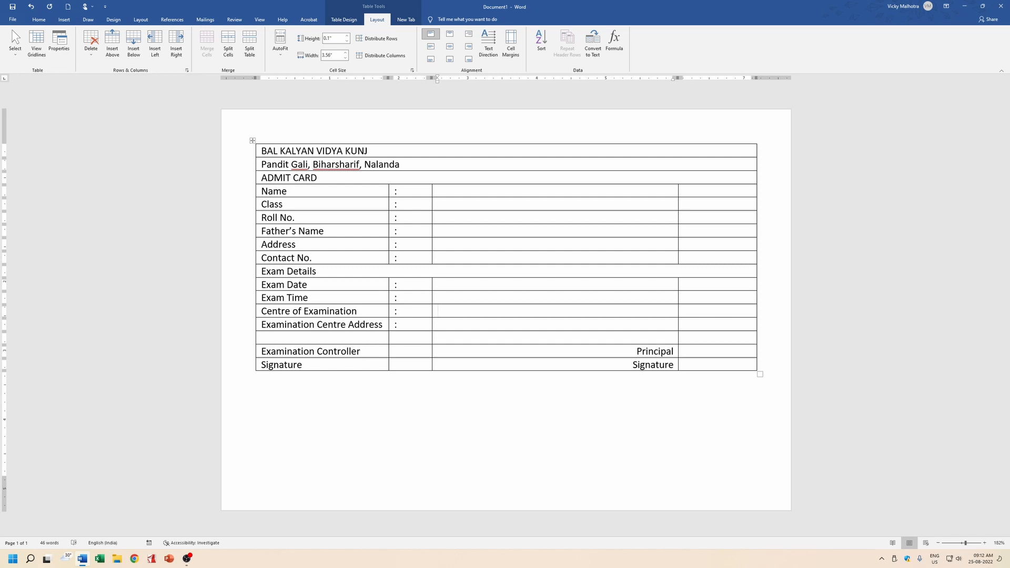
pyautogui.moveTo(261, 151); pyautogui.dragTo(367, 364)
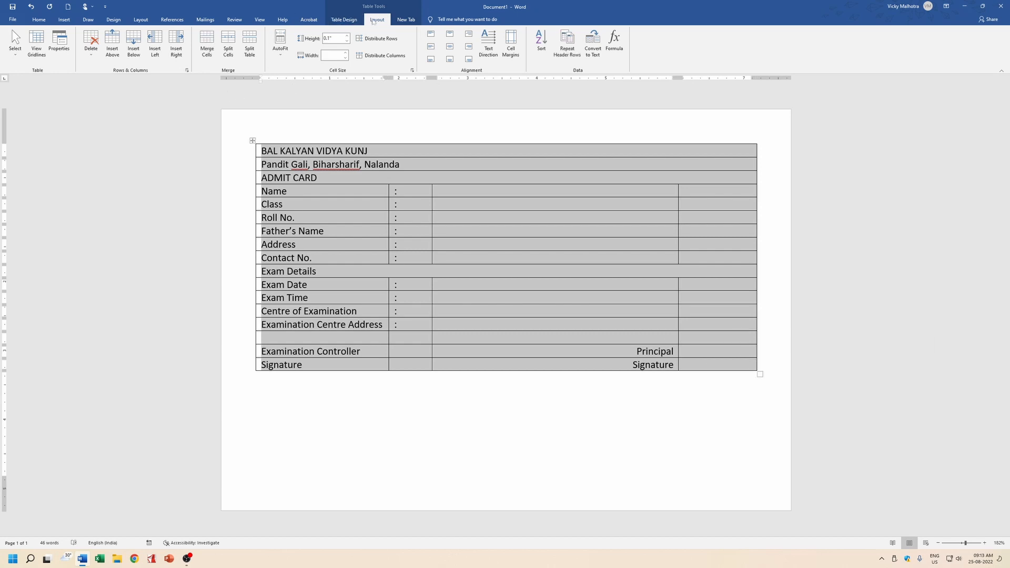
# Select the whole admit card table and apply No Border from the Table Design borders list.
pyautogui.click(352, 20)
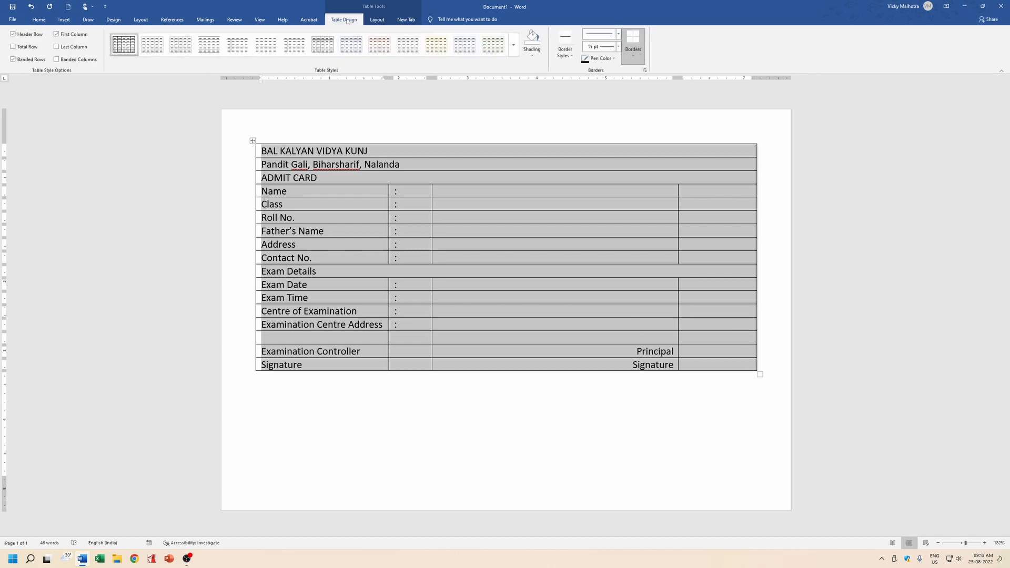
pyautogui.click(568, 63)
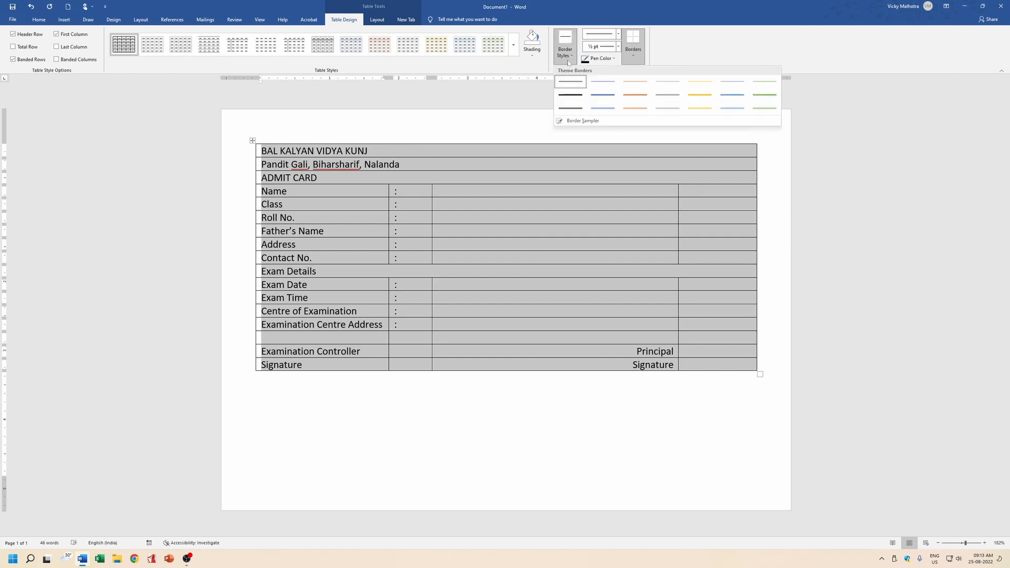
pyautogui.click(634, 59)
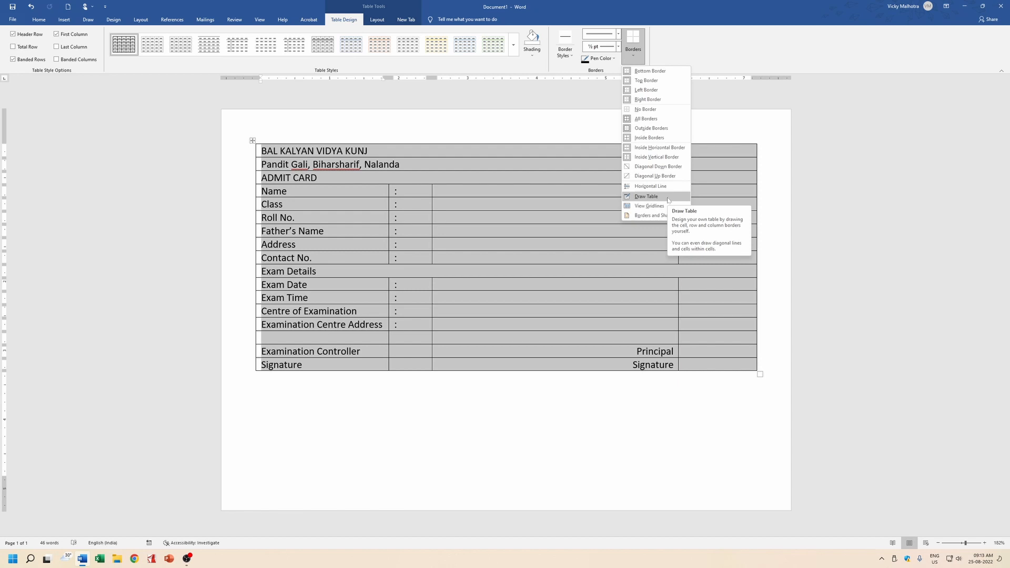
pyautogui.click(668, 199)
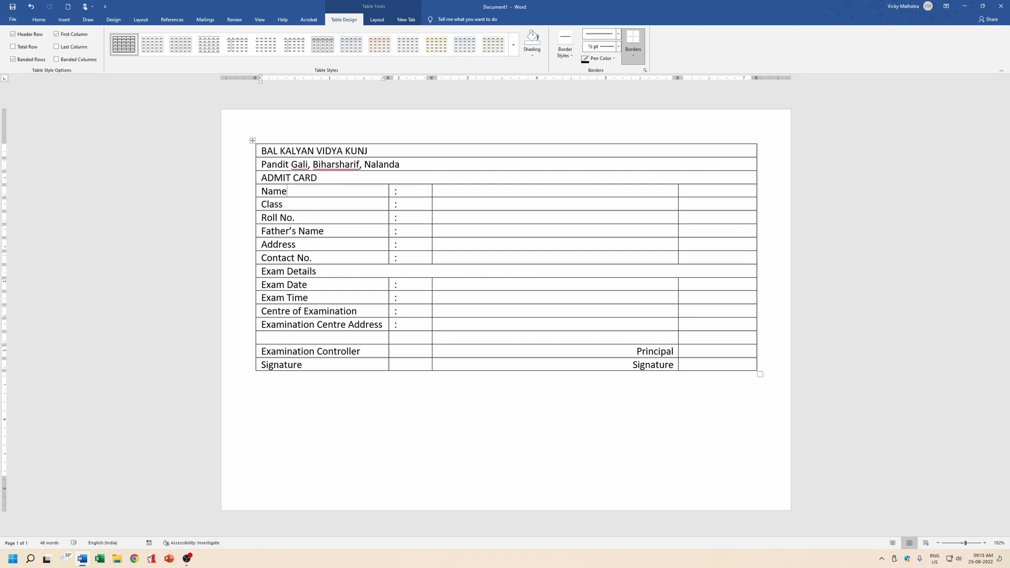
pyautogui.moveTo(258, 150)
pyautogui.mouseDown()
pyautogui.moveTo(323, 203)
pyautogui.moveTo(465, 370)
pyautogui.mouseUp()
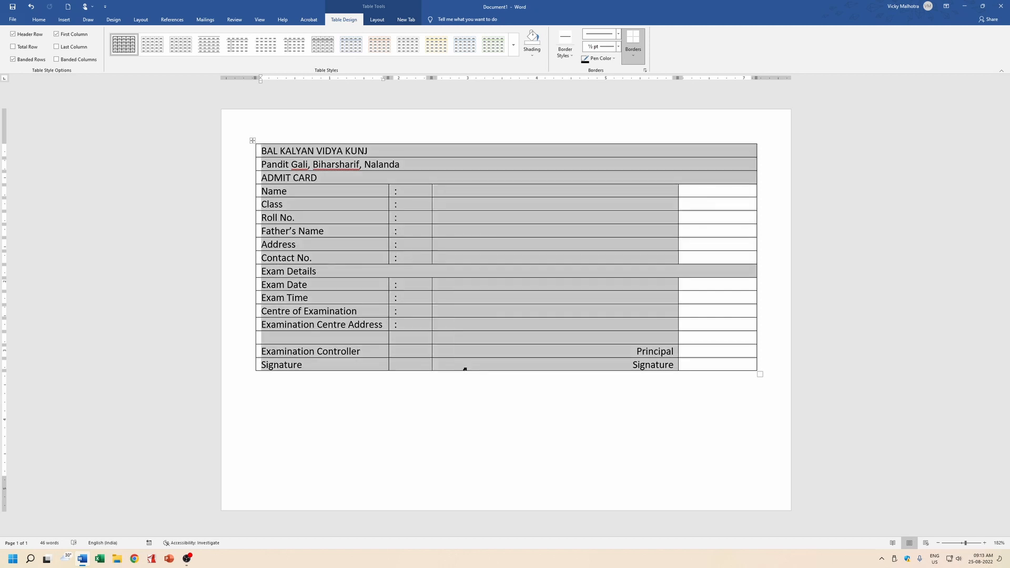
pyautogui.moveTo(671, 365); pyautogui.dragTo(699, 363)
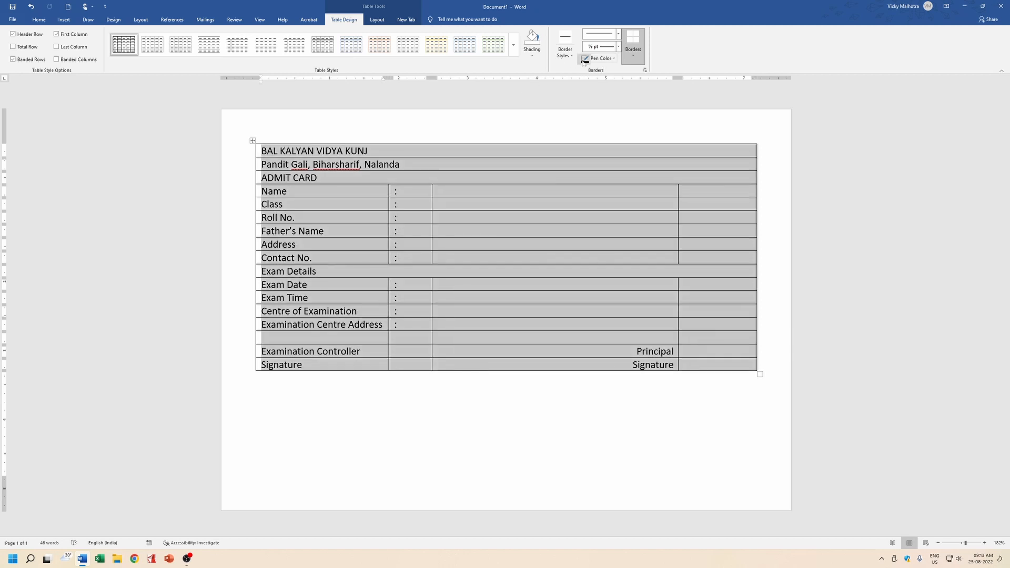
pyautogui.click(572, 57)
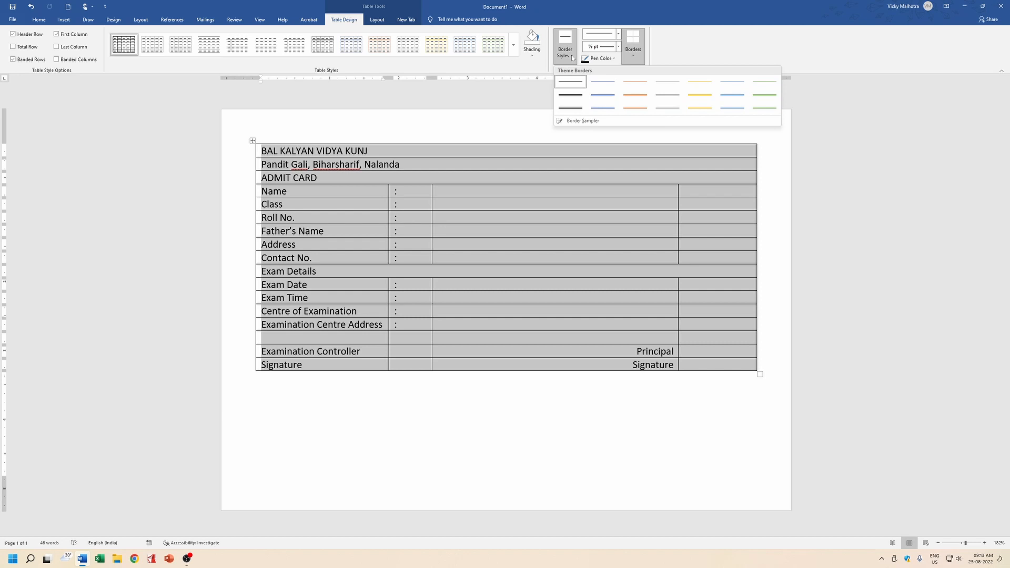
pyautogui.click(640, 55)
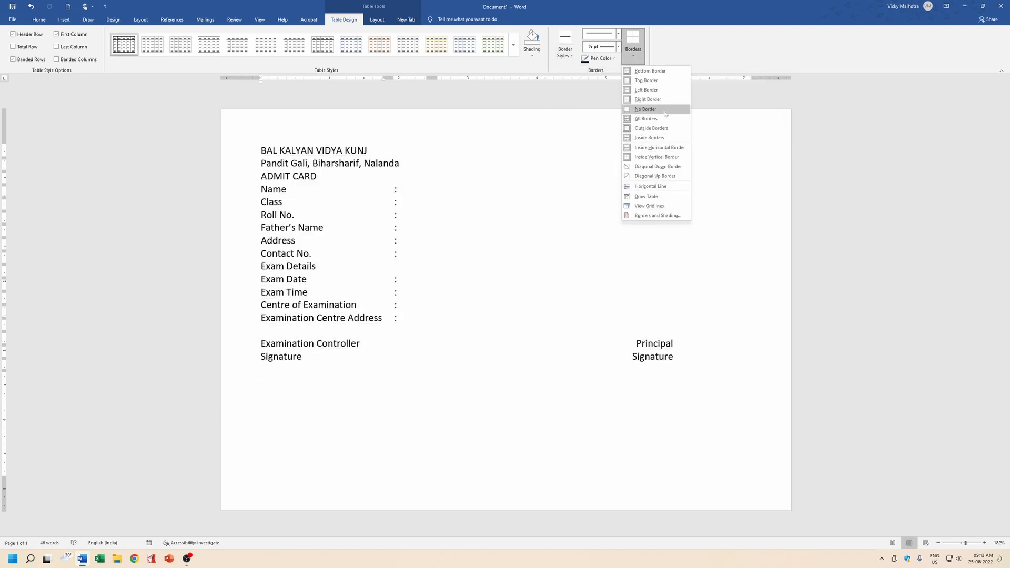
pyautogui.click(664, 112)
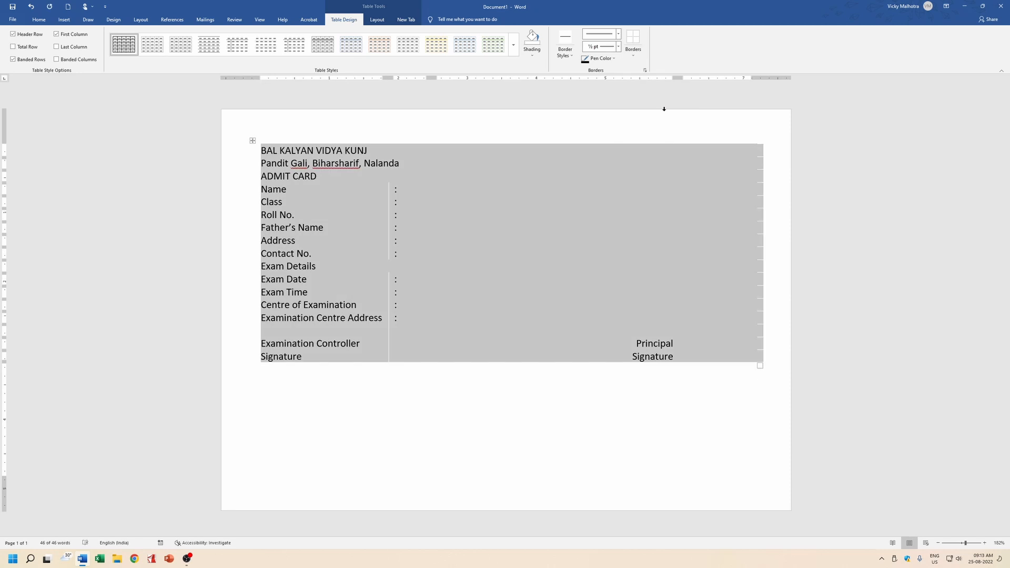
# Apply Outside Borders to the table and choose a 1½ pt solid line style.
pyautogui.click(632, 59)
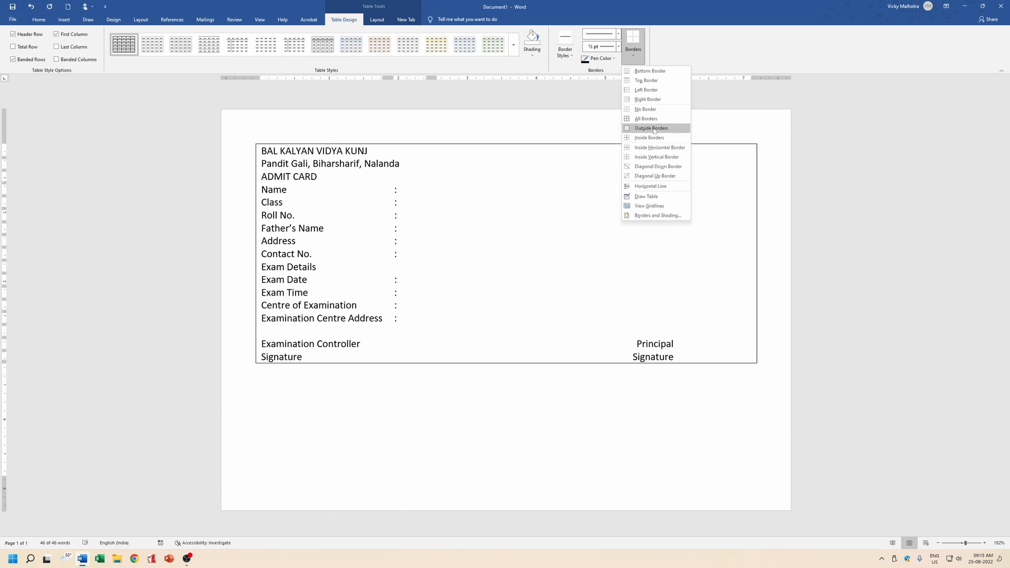
pyautogui.click(652, 129)
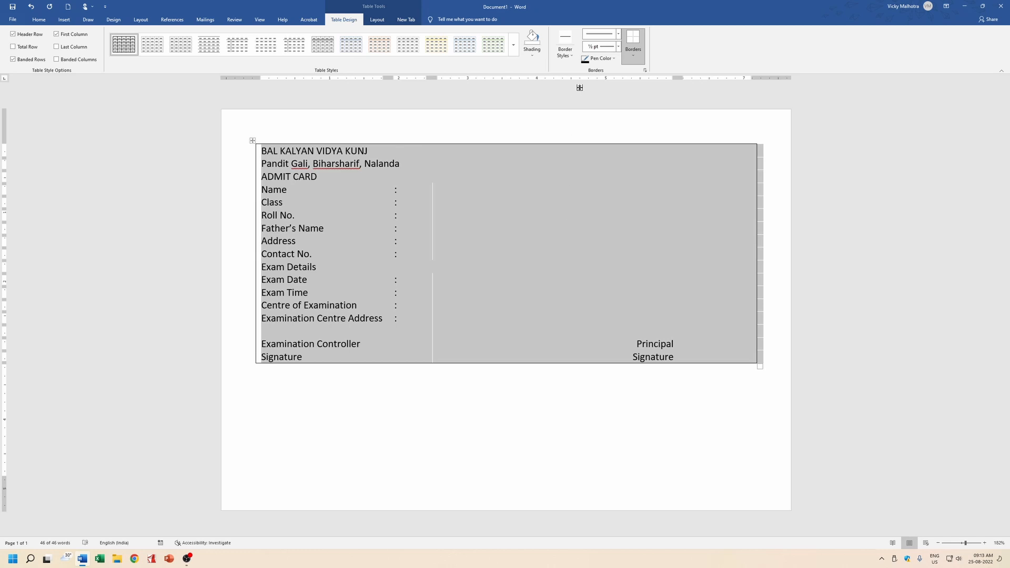
pyautogui.click(614, 59)
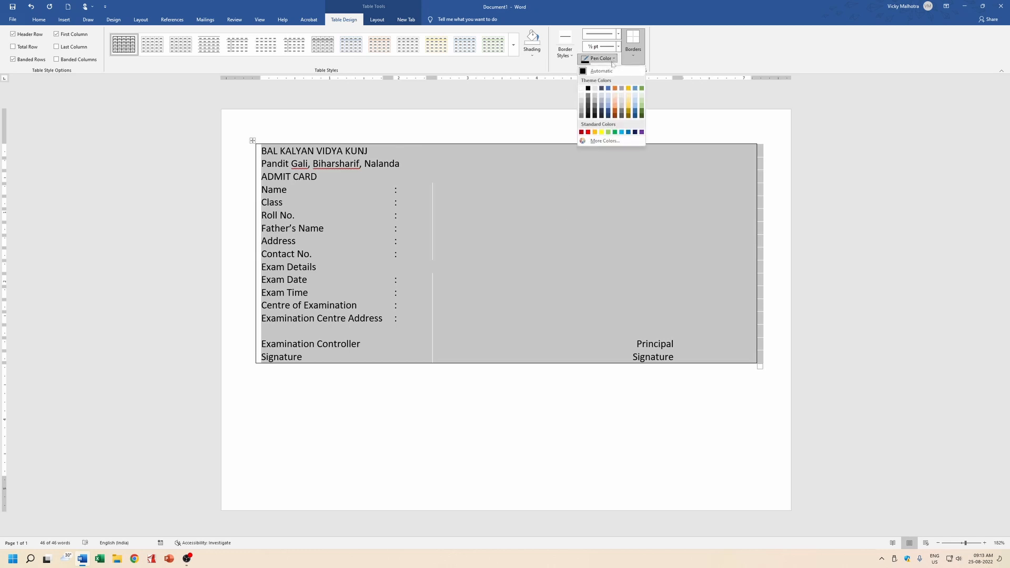
pyautogui.click(570, 58)
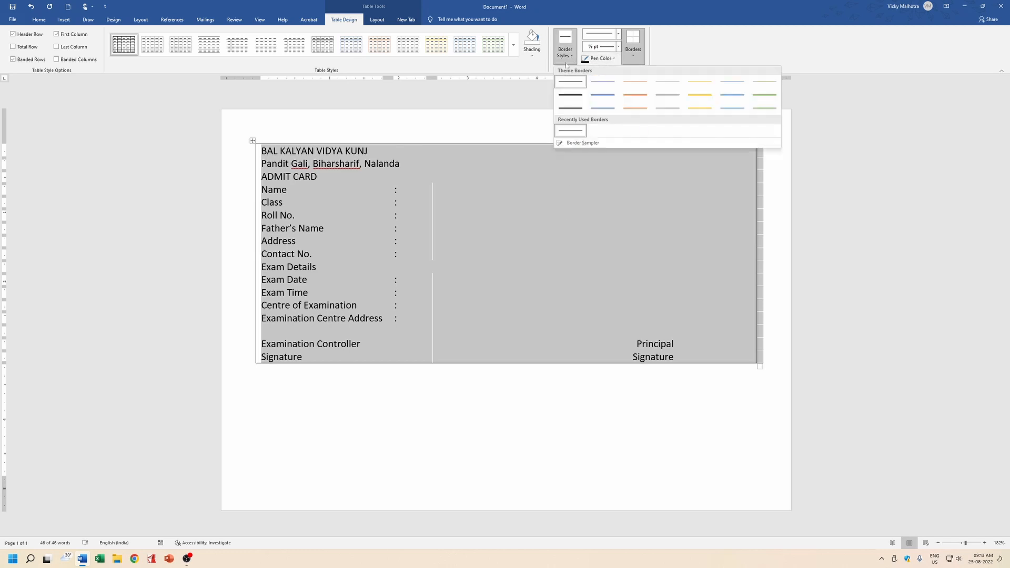
pyautogui.click(570, 96)
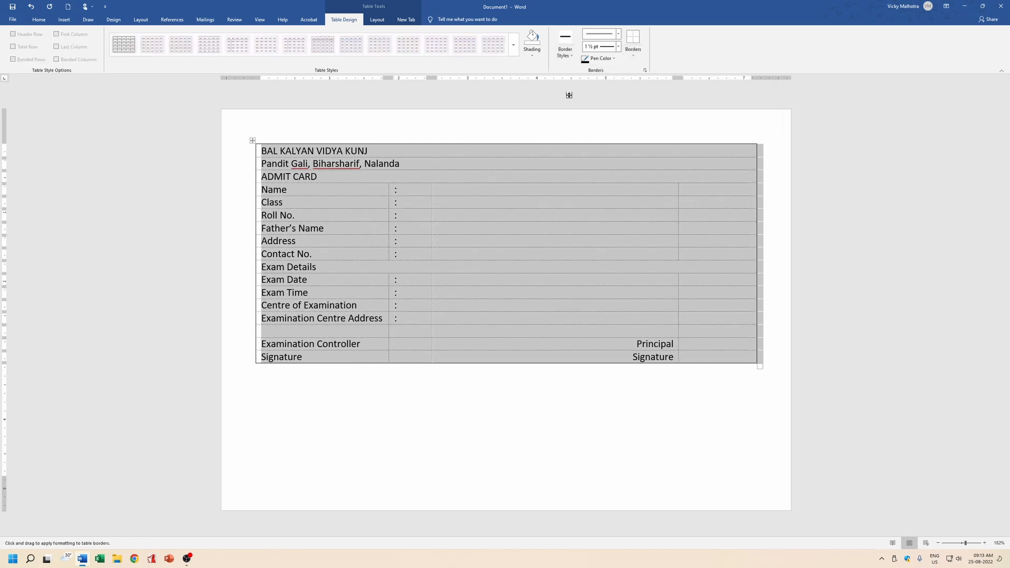
# Paint the table's left edge with the thick 1½ pt border, undoing a stray line under Exam Details.
pyautogui.click(549, 272)
pyautogui.hotkey('ctrl', 'z')
pyautogui.click(258, 188)
pyautogui.moveTo(260, 149)
pyautogui.mouseDown()
pyautogui.moveTo(259, 362)
pyautogui.moveTo(756, 363)
pyautogui.moveTo(758, 137)
pyautogui.moveTo(566, 140)
pyautogui.mouseUp()
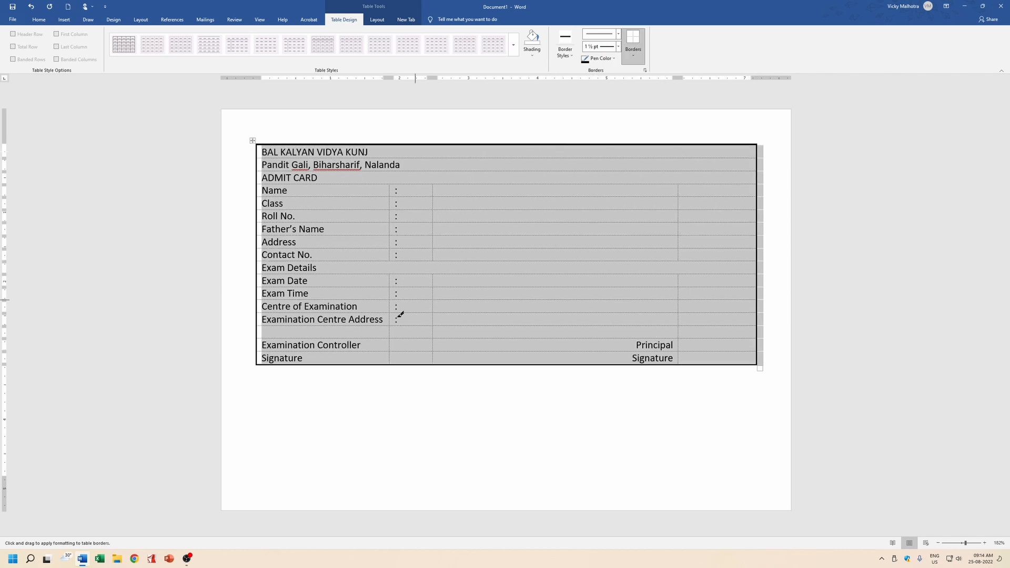
pyautogui.click(546, 456)
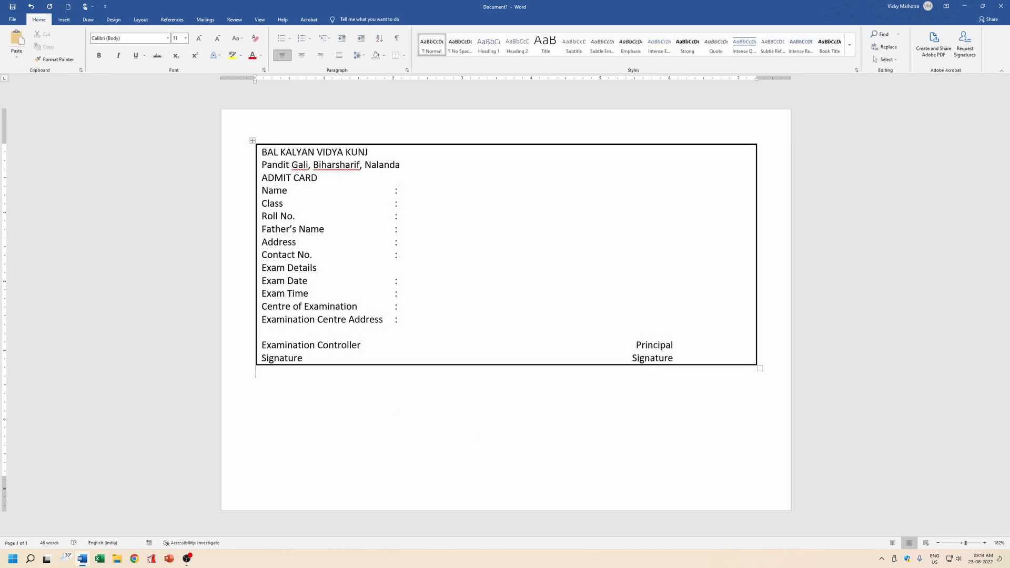
# Centre the three header lines and enlarge the school name to 18 pt.
pyautogui.click(438, 293)
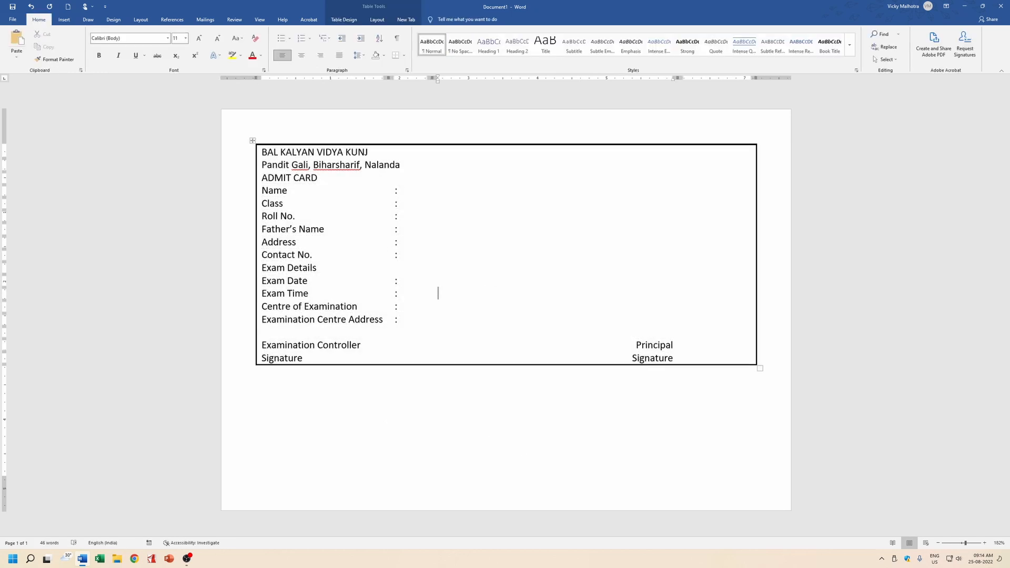
pyautogui.moveTo(262, 152); pyautogui.dragTo(318, 178)
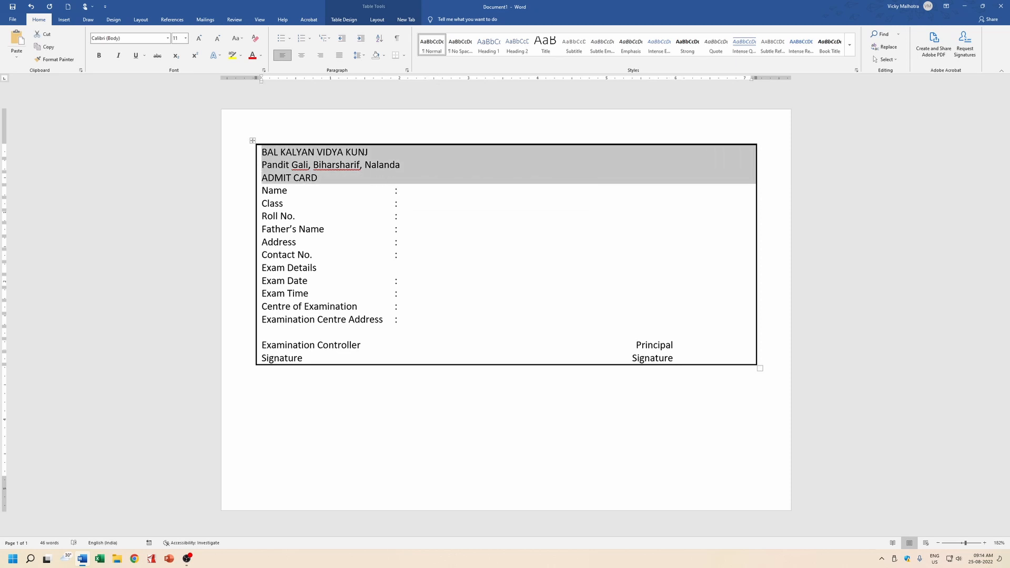
pyautogui.hotkey('ctrl', 'e')
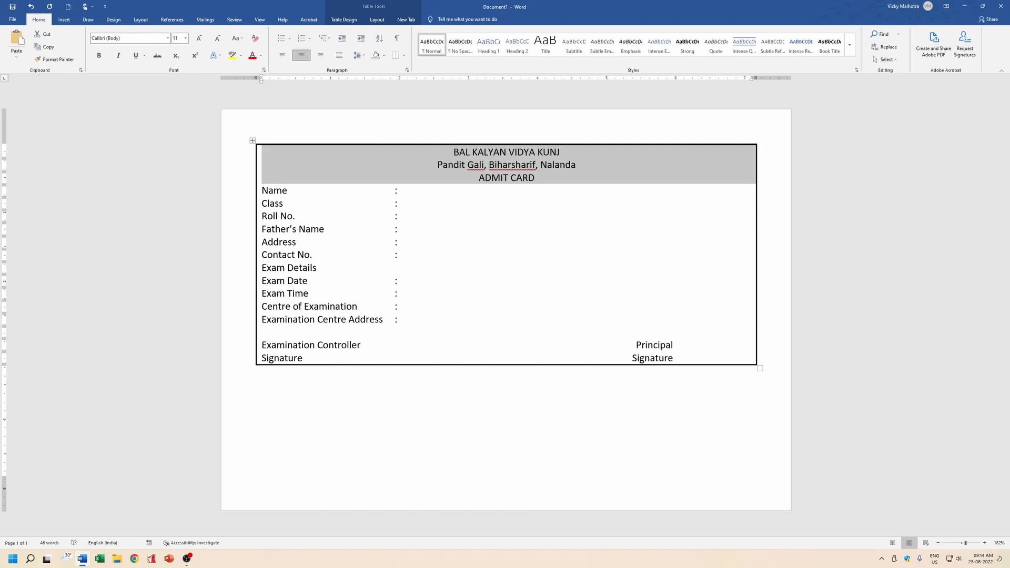
pyautogui.press('Down')
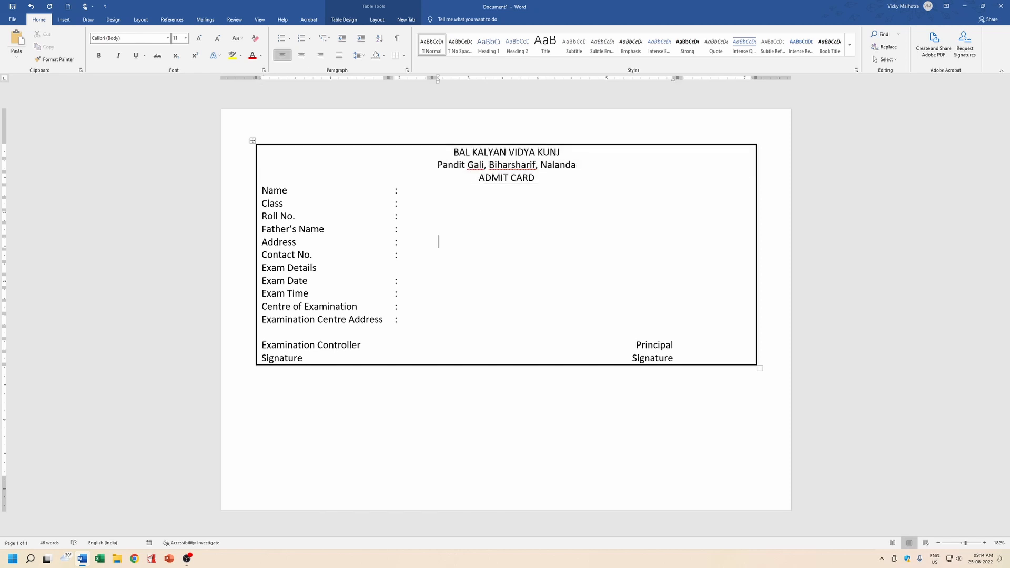
pyautogui.moveTo(561, 152); pyautogui.dragTo(453, 152)
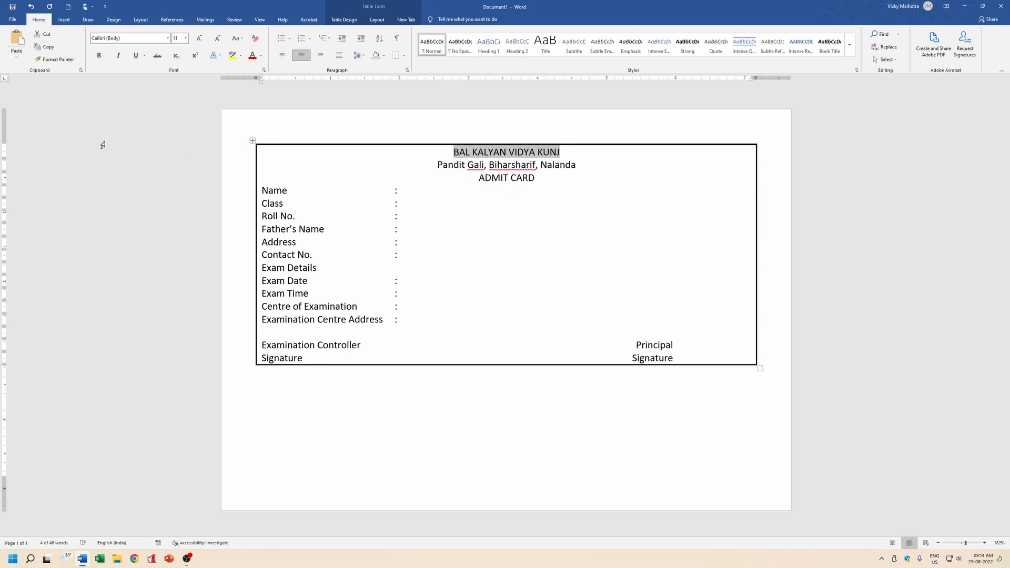
pyautogui.hotkey('ctrl', 'shift', '.')
pyautogui.hotkey('ctrl', 'shift', '.')
pyautogui.hotkey('ctrl', 'shift', '.')
pyautogui.hotkey('ctrl', 'shift', '.')
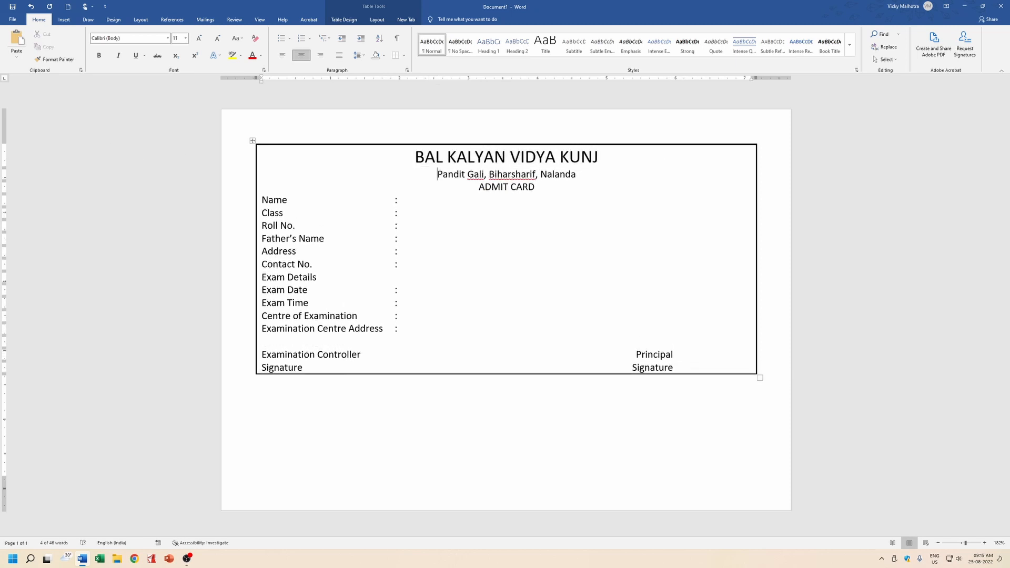
pyautogui.press('Down')
# Make the ADMIT CARD line bold and italic.
pyautogui.moveTo(478, 187); pyautogui.dragTo(535, 187)
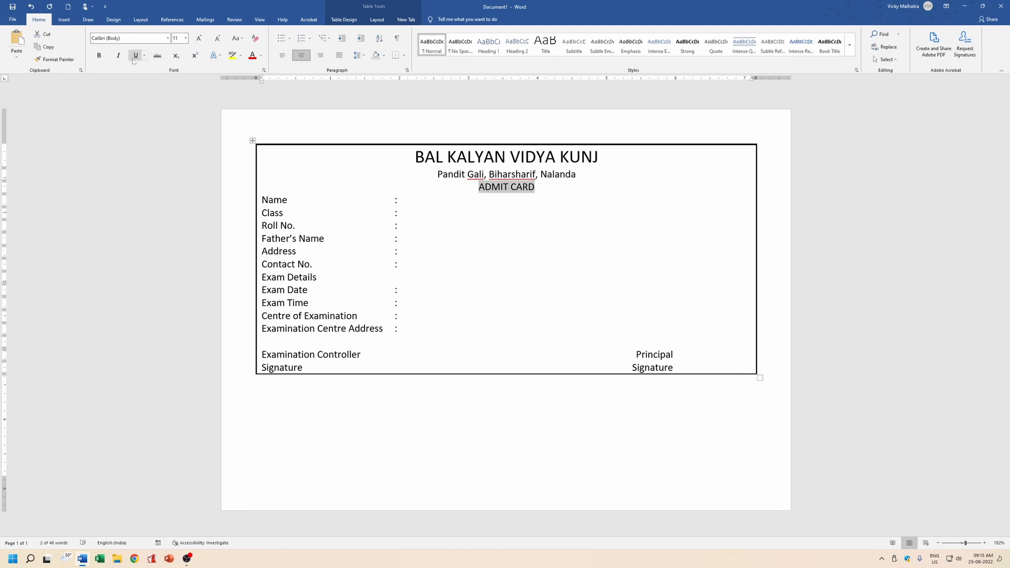
pyautogui.click(99, 55)
pyautogui.click(118, 55)
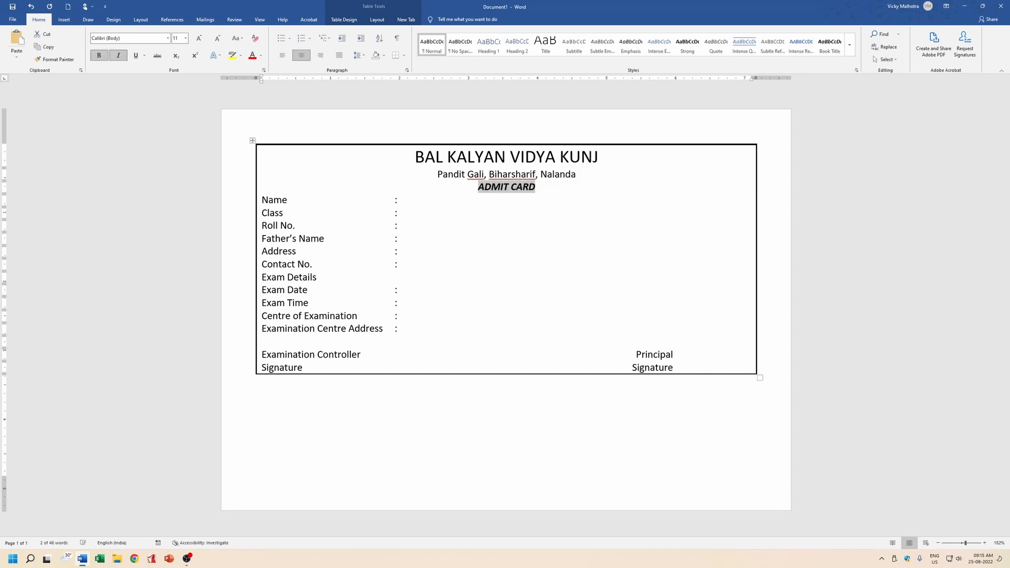
pyautogui.click(438, 213)
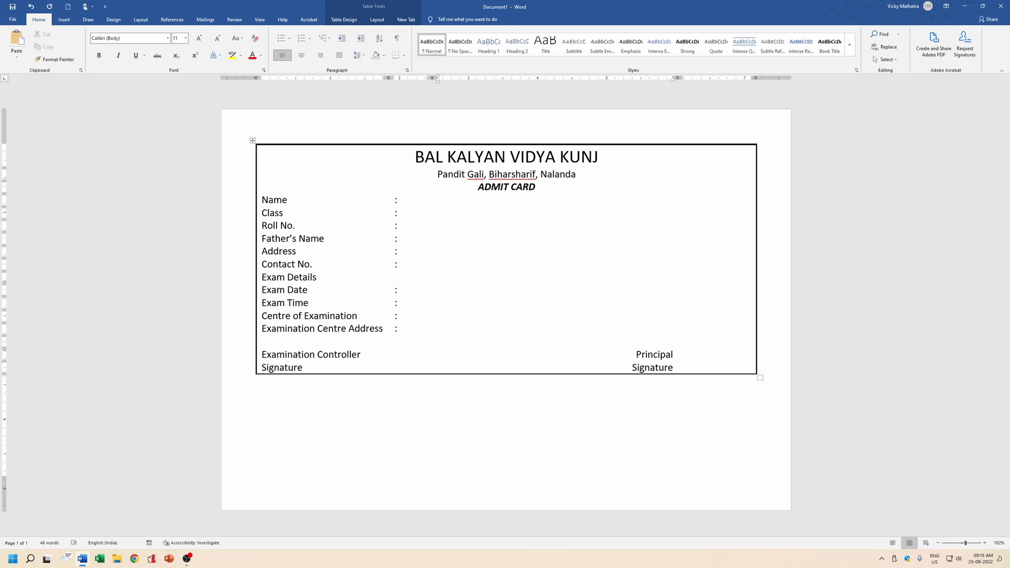
# Widen the middle column and make the Examination Controller signature centred, bold and italic.
pyautogui.moveTo(677, 255); pyautogui.dragTo(717, 255)
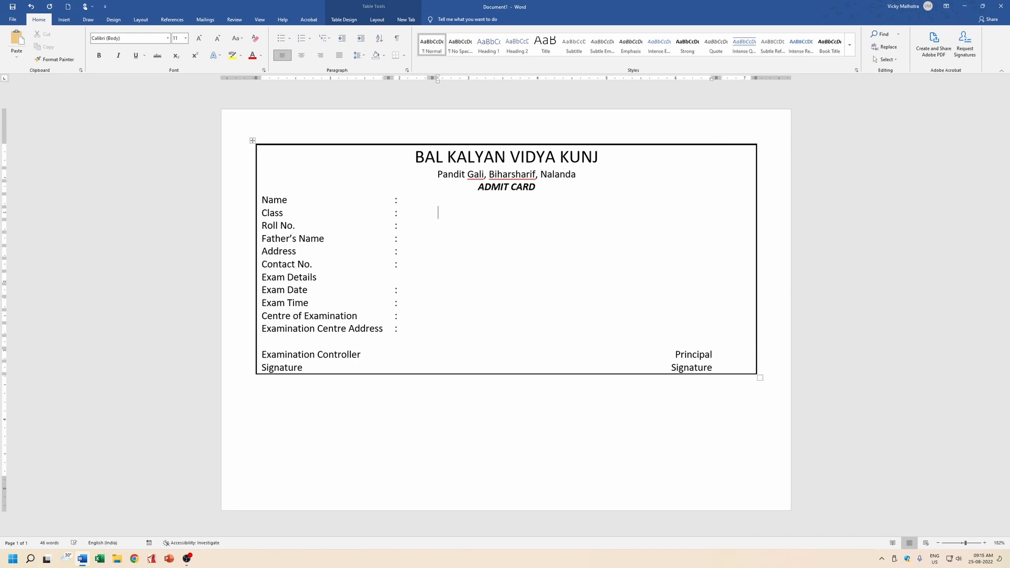
pyautogui.tripleClick(334, 361)
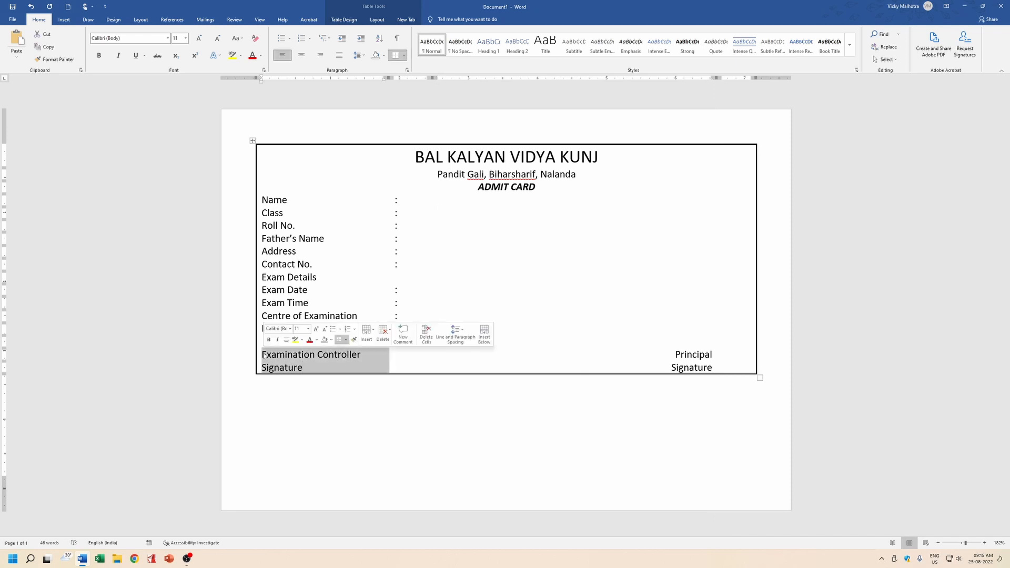
pyautogui.hotkey('ctrl', 'e')
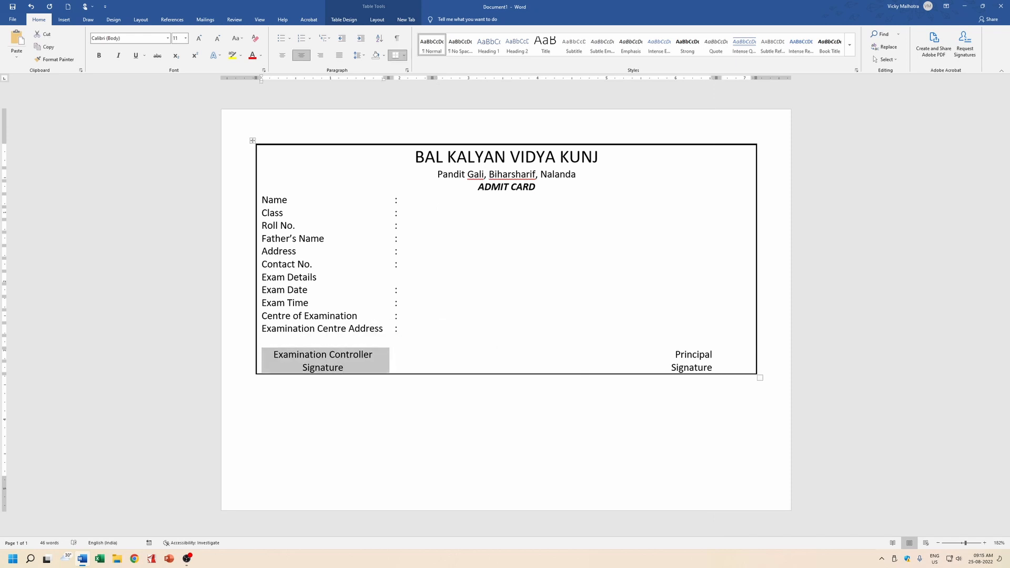
pyautogui.hotkey('ctrl', 'b')
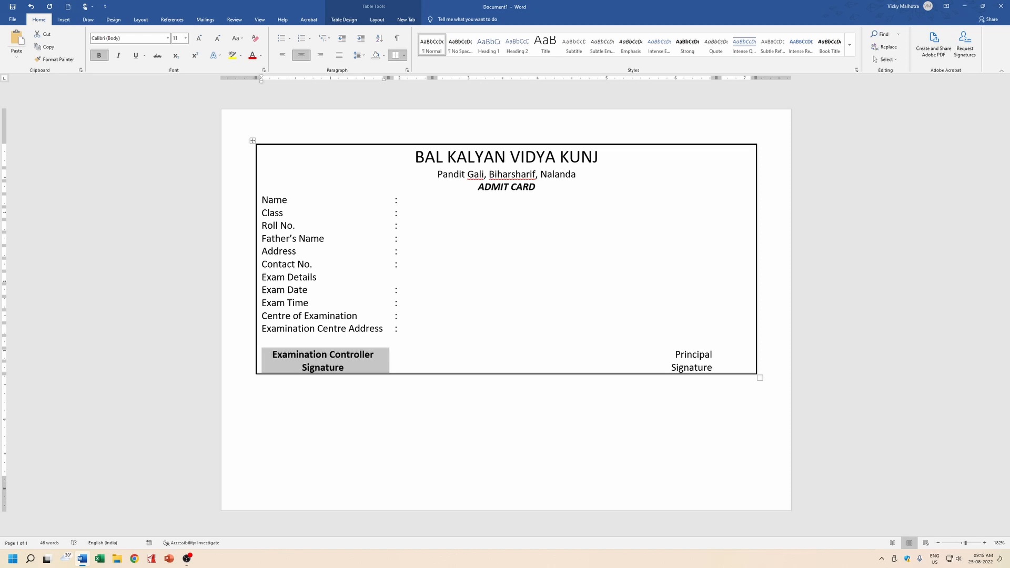
pyautogui.hotkey('ctrl', 'i')
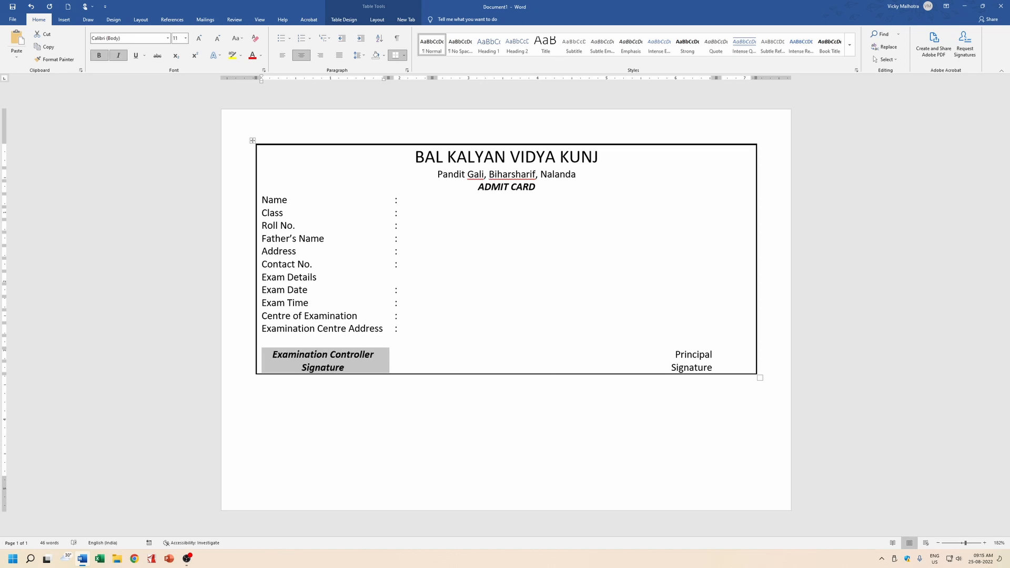
# Make the Principal Signature cell bold and italic.
pyautogui.moveTo(713, 369); pyautogui.dragTo(674, 356)
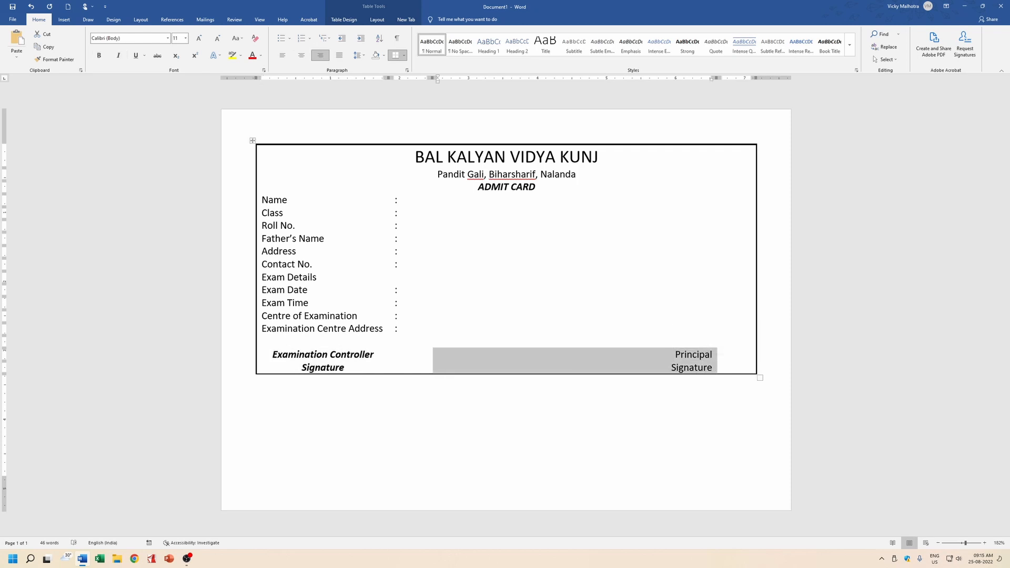
pyautogui.hotkey('ctrl', 'b')
pyautogui.hotkey('ctrl', 'i')
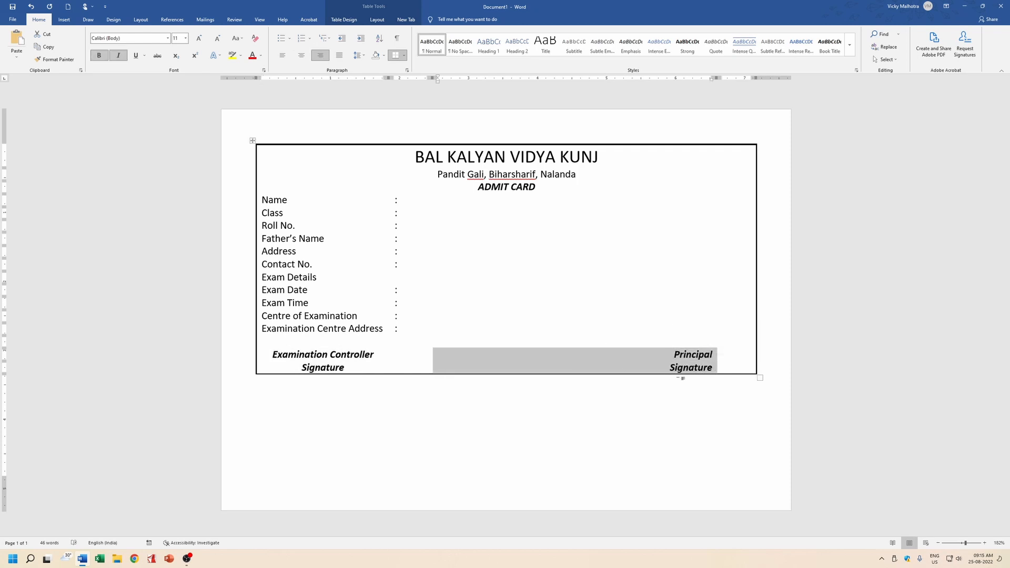
pyautogui.click(658, 368)
pyautogui.moveTo(295, 329); pyautogui.dragTo(294, 200)
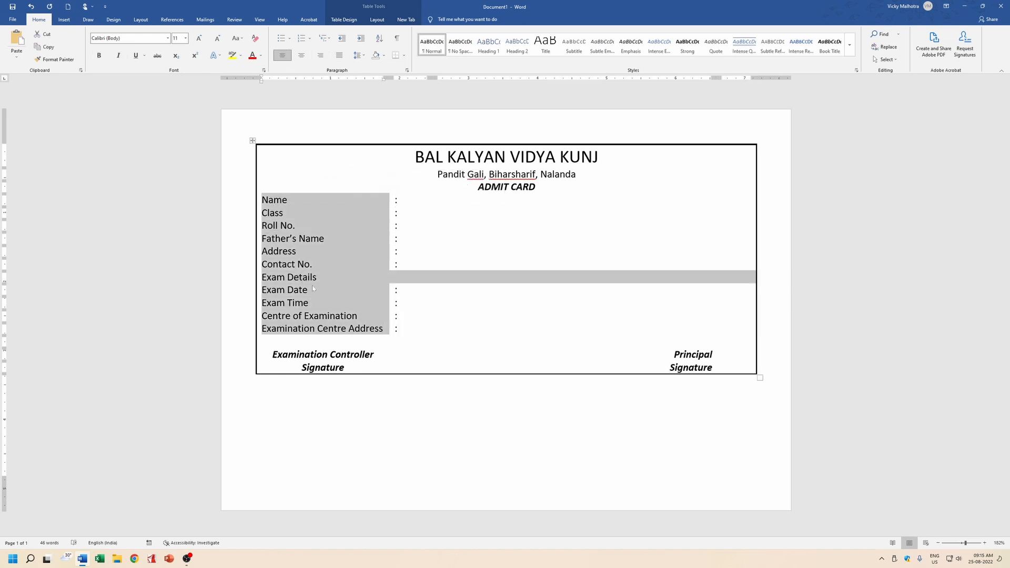
# Bold all left-column labels from Name through Examination Centre Address.
pyautogui.click(349, 293)
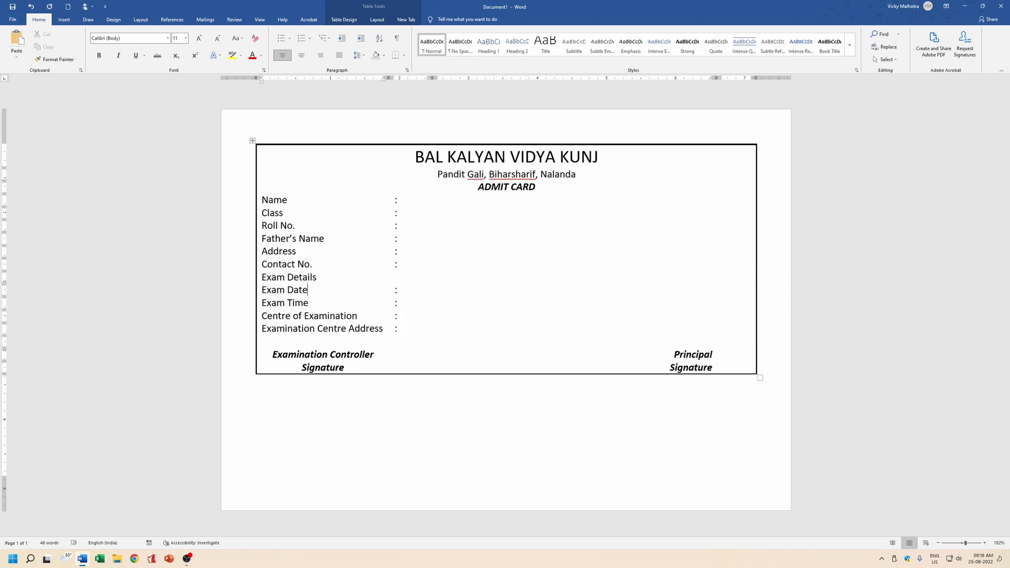
pyautogui.moveTo(295, 330); pyautogui.dragTo(295, 200)
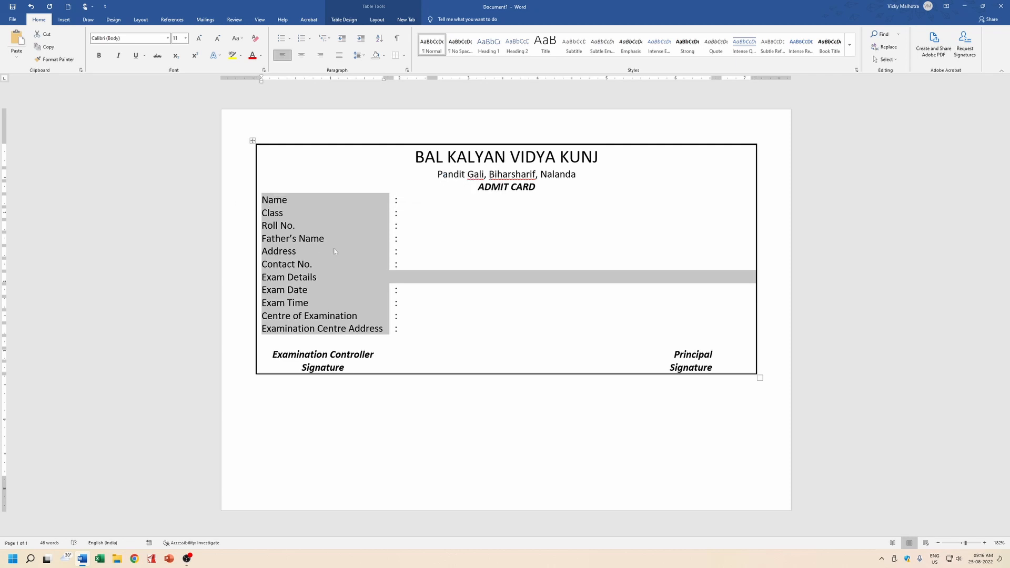
pyautogui.hotkey('ctrl', 'b')
pyautogui.click(387, 265)
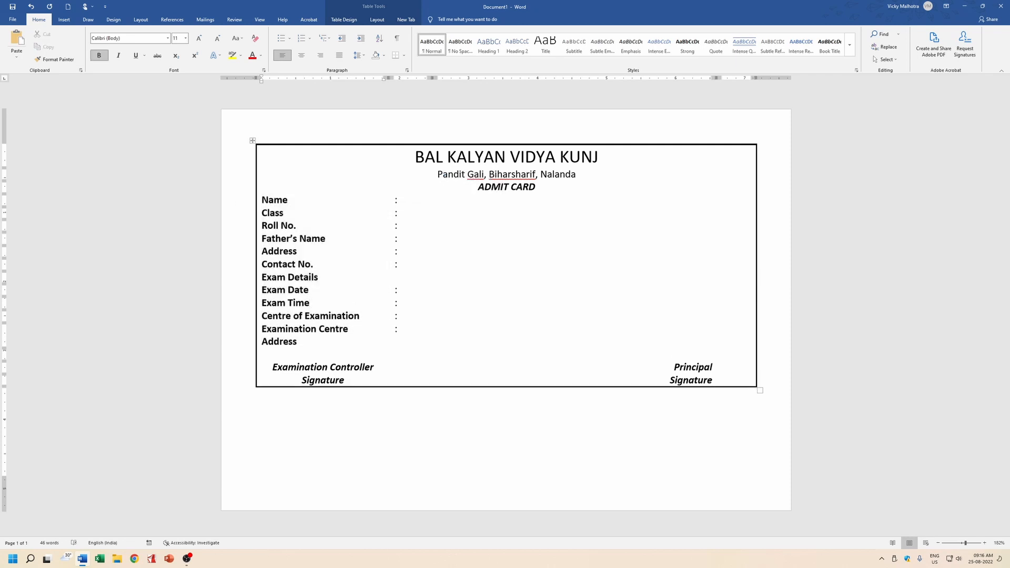
# Centre the Exam Details heading across its row and reselect it.
pyautogui.moveTo(261, 278); pyautogui.dragTo(318, 277)
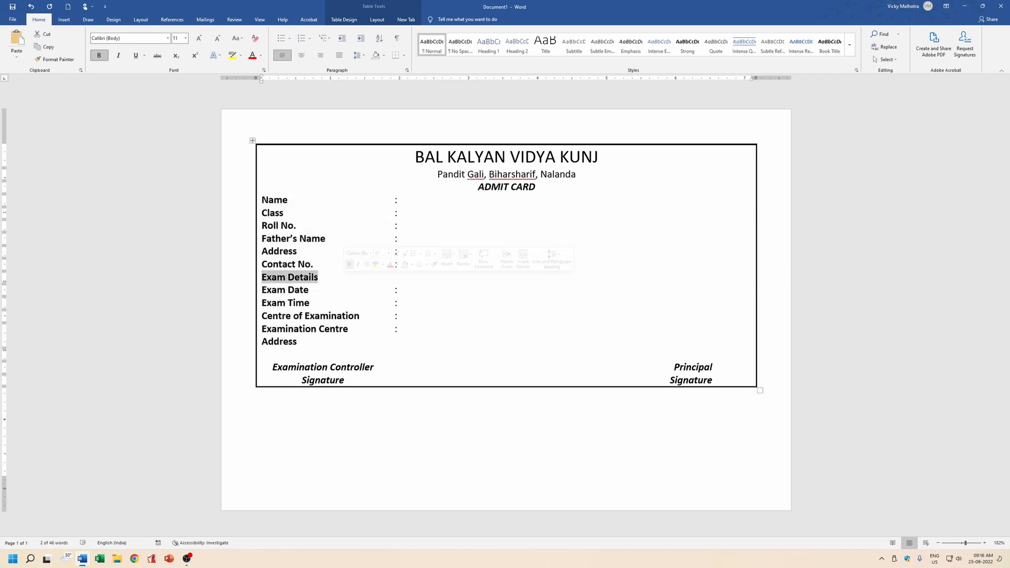
pyautogui.hotkey('ctrl', 'e')
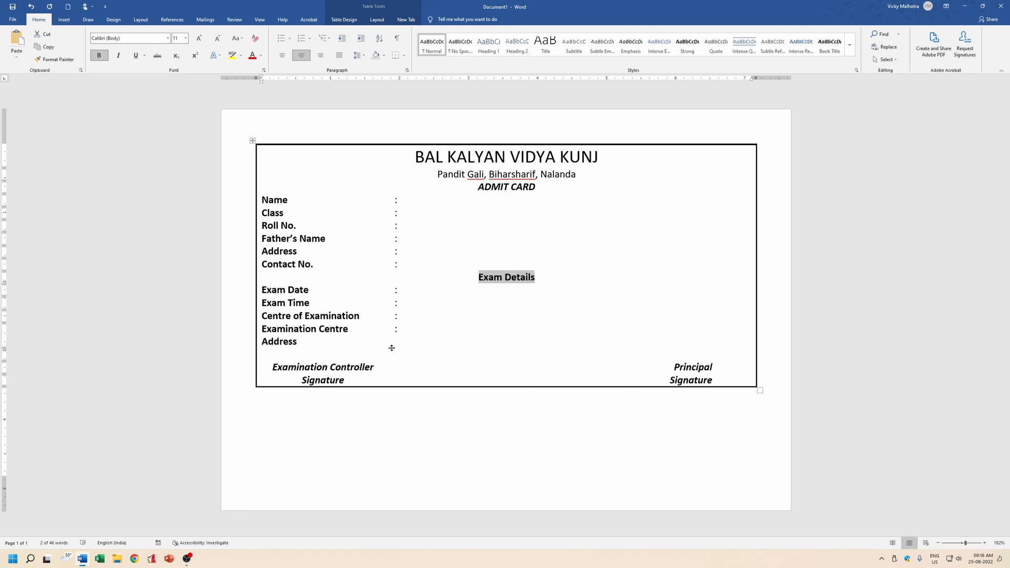
pyautogui.click(278, 277)
pyautogui.moveTo(381, 275); pyautogui.dragTo(665, 278)
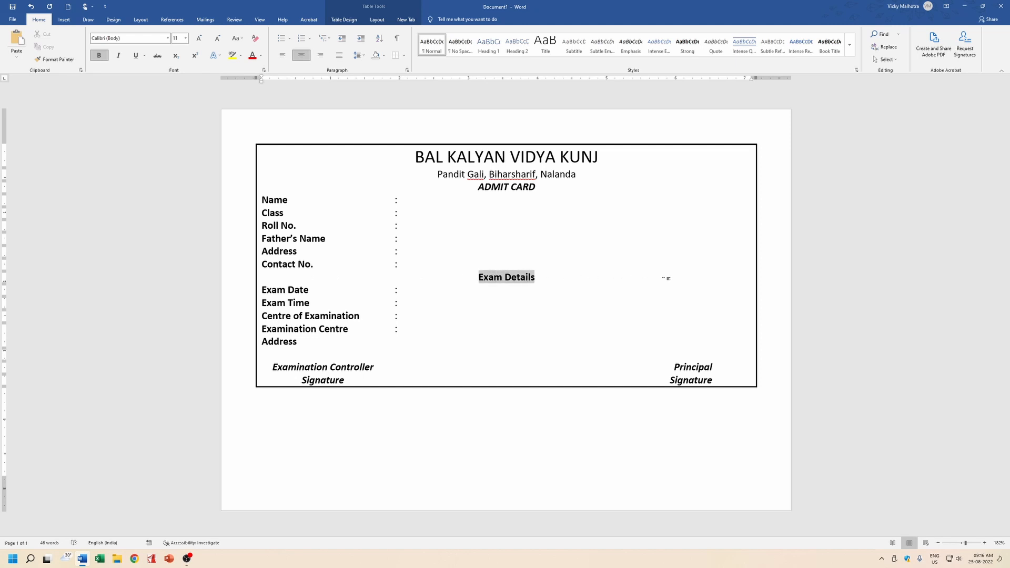
pyautogui.click(381, 21)
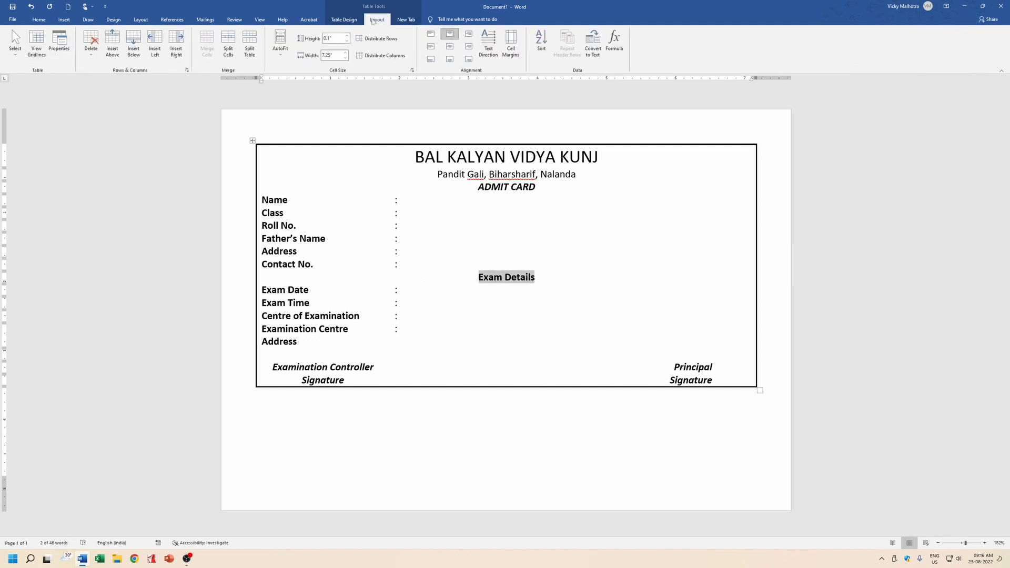
# Apply the orange theme colour as shading to the Exam Details row from Table Design.
pyautogui.click(354, 21)
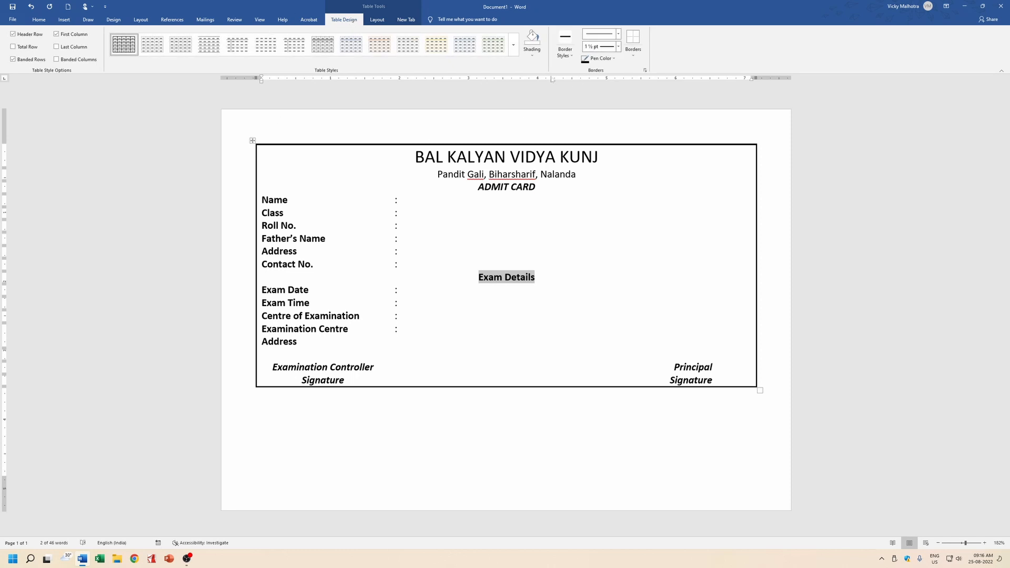
pyautogui.click(532, 52)
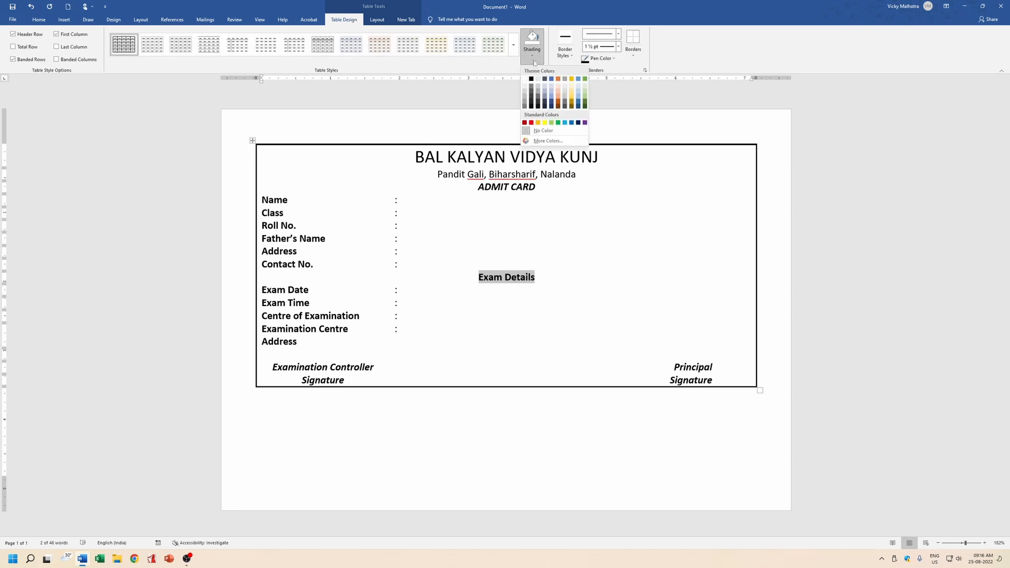
pyautogui.click(559, 79)
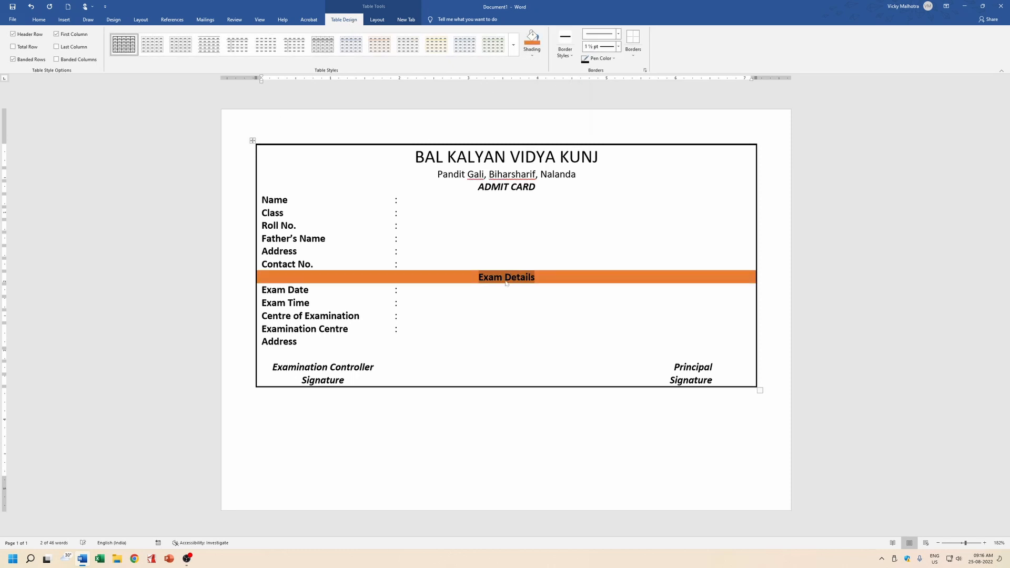
pyautogui.click(438, 329)
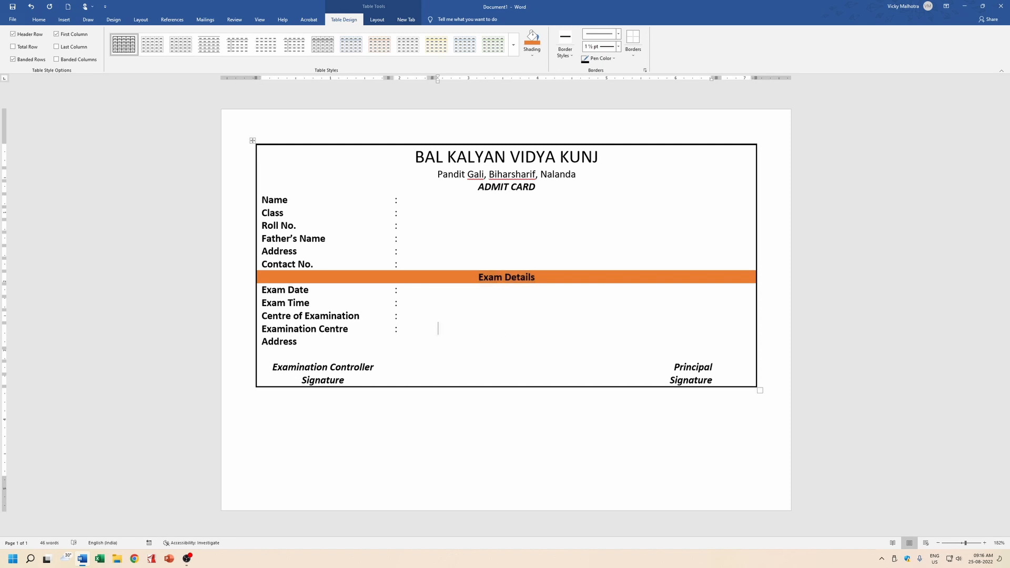
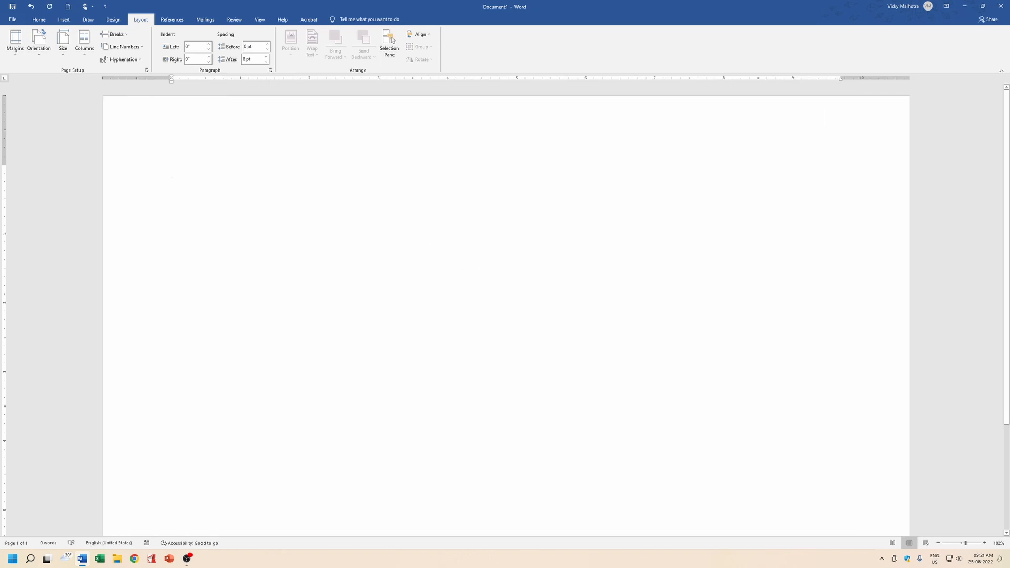
# Insert an empty 10-column by 8-row table from the Insert table grid.
pyautogui.click(64, 19)
pyautogui.click(89, 58)
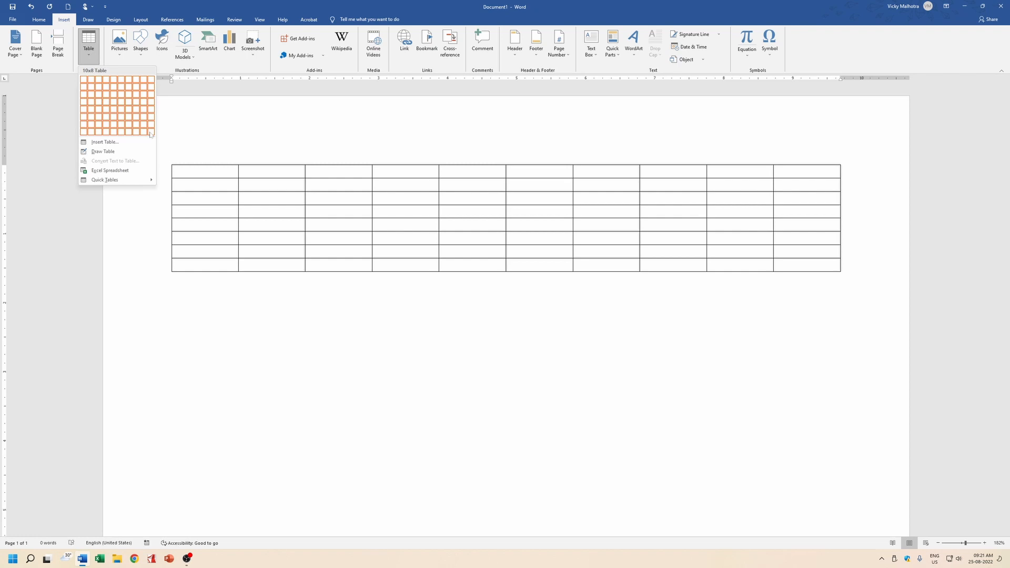
pyautogui.click(151, 134)
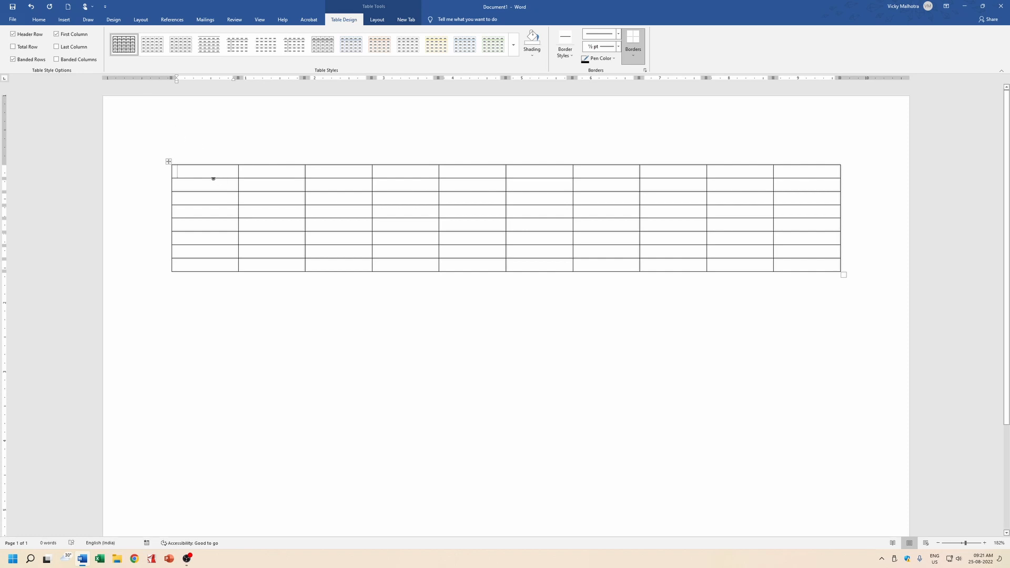
# Type the first headings Name, Class, Roll, Fathers Name and Address, fixing typos.
pyautogui.write('Name')
pyautogui.press('Tab')
pyautogui.write('Class')
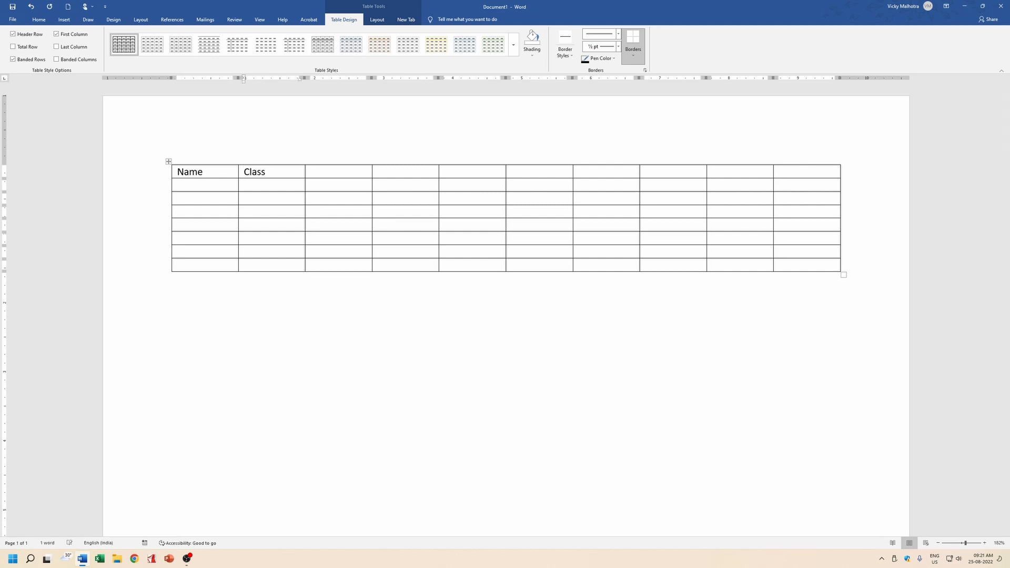
pyautogui.press('Tab')
pyautogui.write('Roll')
pyautogui.press('Tab')
pyautogui.write("Fathe'")
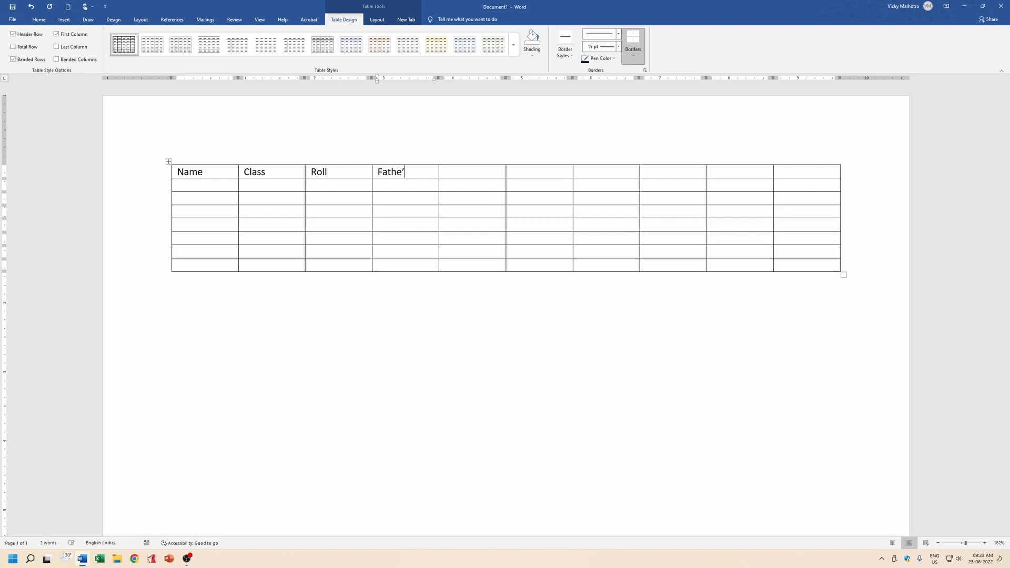
pyautogui.write('rs name')
pyautogui.press('BackSpace')
pyautogui.press('BackSpace')
pyautogui.press('BackSpace')
pyautogui.press('BackSpace')
pyautogui.write('Name')
pyautogui.press('BackSpace')
pyautogui.press('BackSpace')
pyautogui.press('BackSpace')
pyautogui.press('BackSpace')
pyautogui.write('Name')
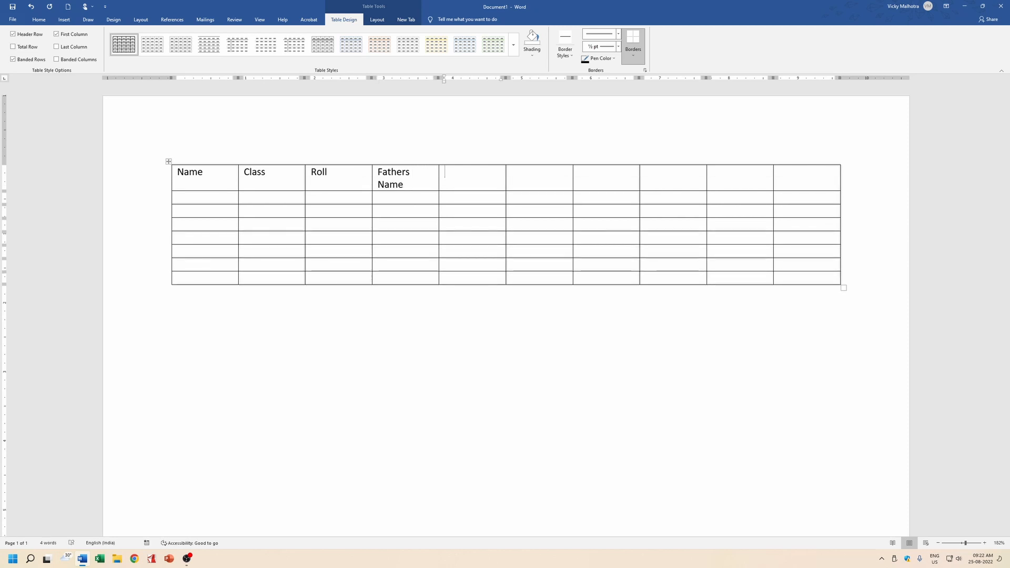
pyautogui.write('Address')
# Add the headings Contact No., Exam Date, Exam time, Centre Name and Centre Address.
pyautogui.press('Tab')
pyautogui.write('C')
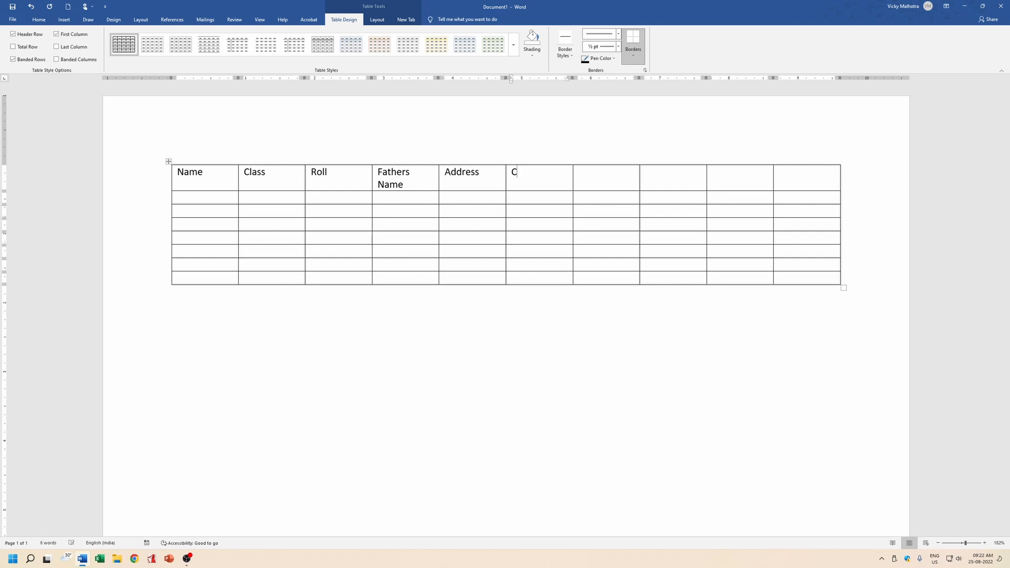
pyautogui.write('ontact No.')
pyautogui.press('Tab')
pyautogui.write('Exam Date')
pyautogui.press('Tab')
pyautogui.write('Exax')
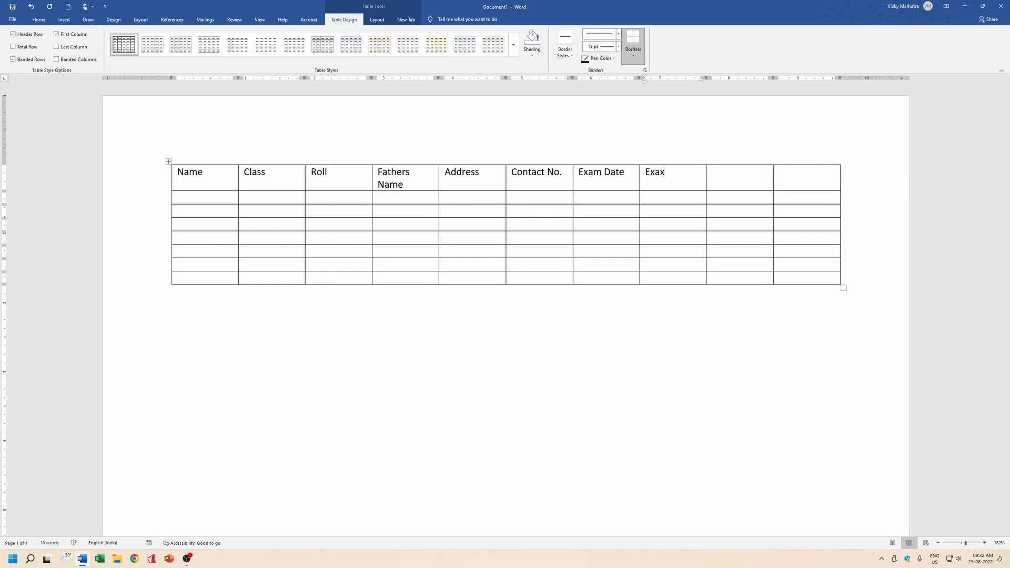
pyautogui.press('BackSpace')
pyautogui.write('m time')
pyautogui.press('Tab')
pyautogui.write('Centre Name')
pyautogui.press('Tab')
pyautogui.write('Centre ')
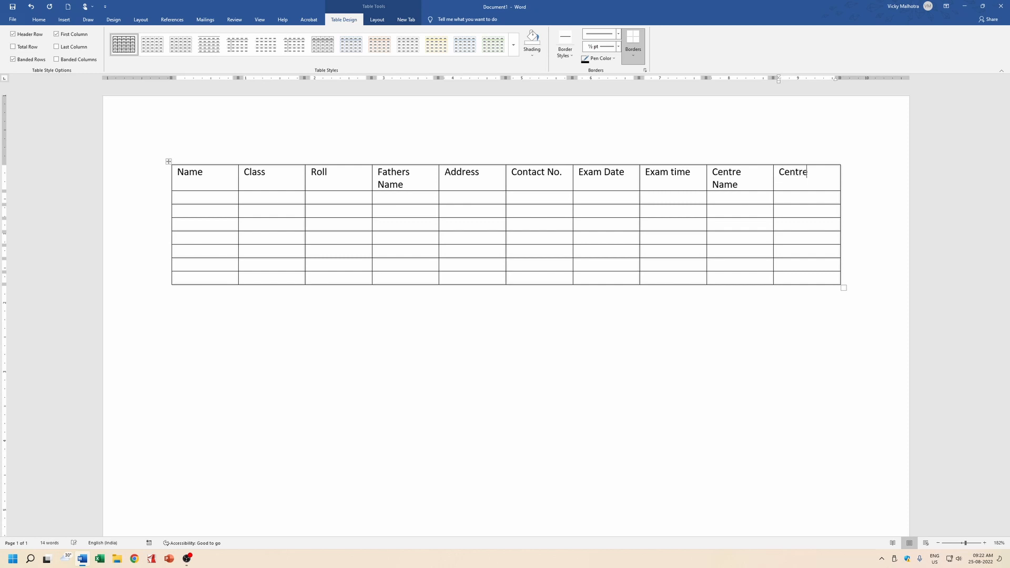
pyautogui.write('Address')
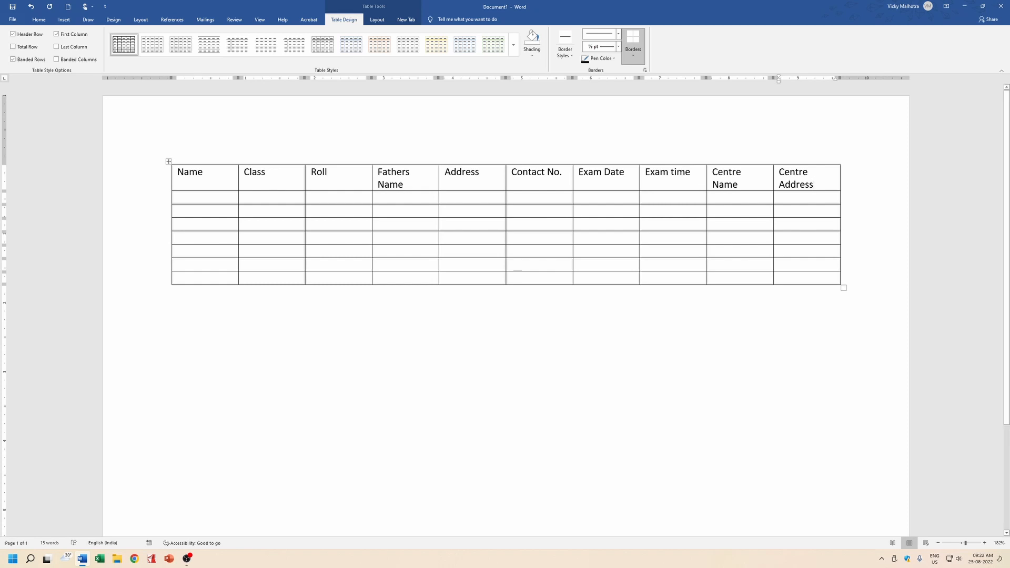
# Apply Narrow page margins to the document.
pyautogui.click(141, 20)
pyautogui.click(15, 42)
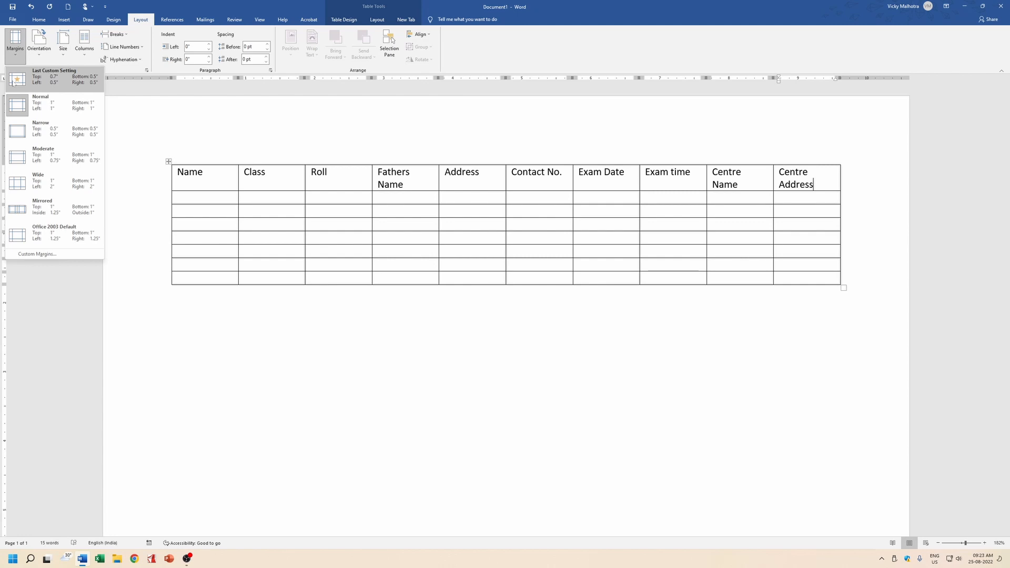
pyautogui.click(18, 134)
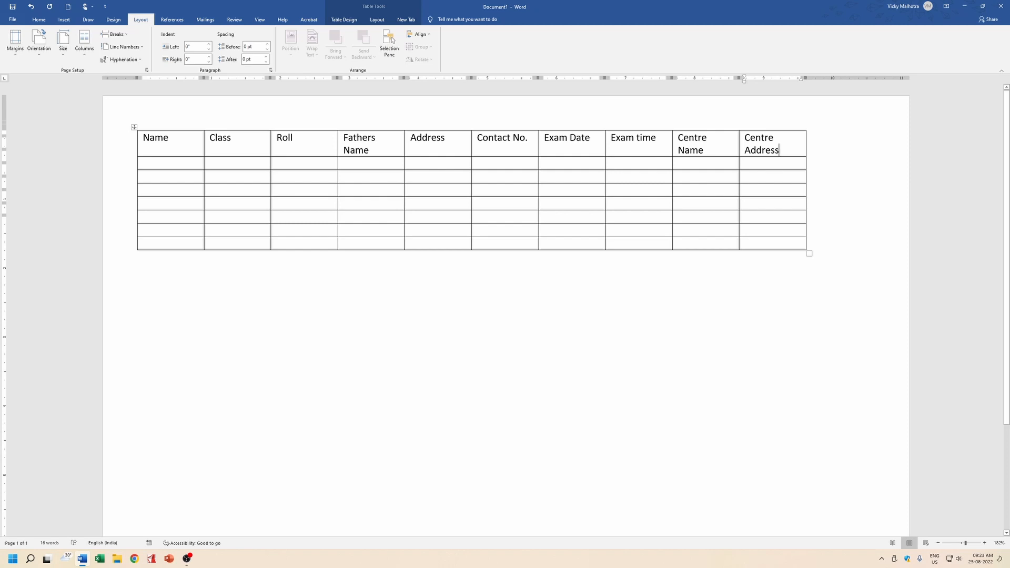
# AutoFit the table to the window and widen Centre Address onto one line.
pyautogui.click(376, 20)
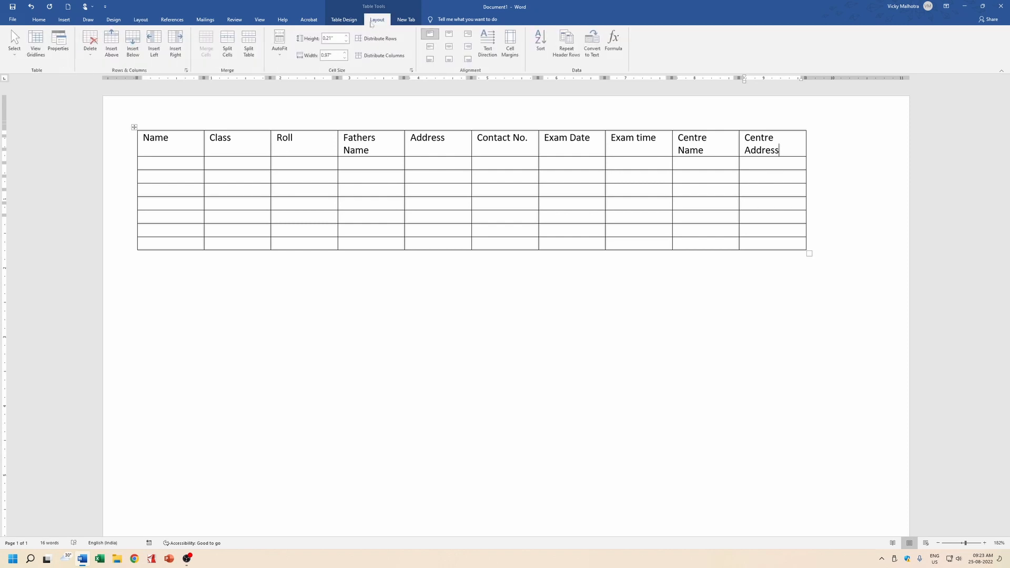
pyautogui.click(280, 42)
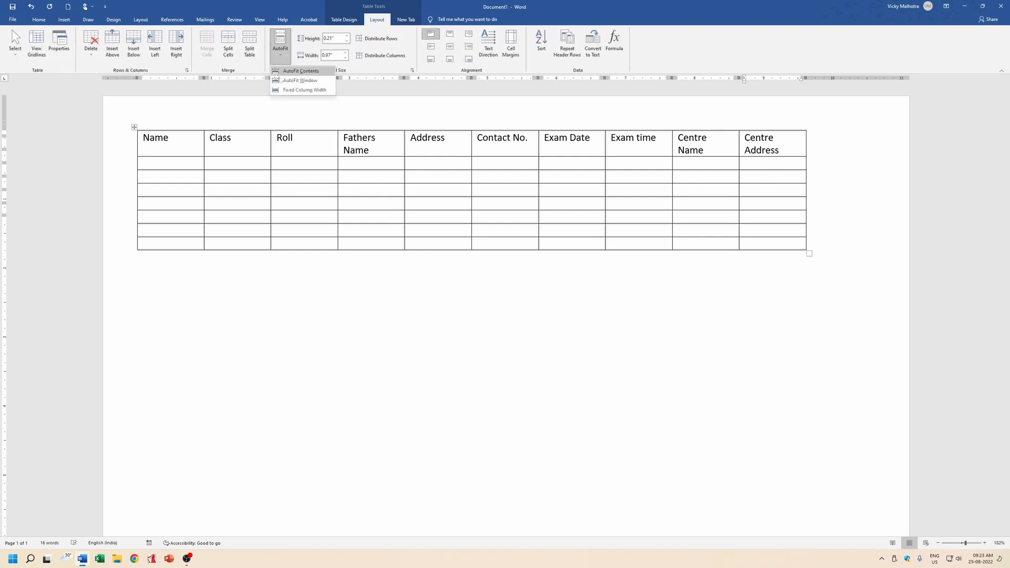
pyautogui.click(301, 82)
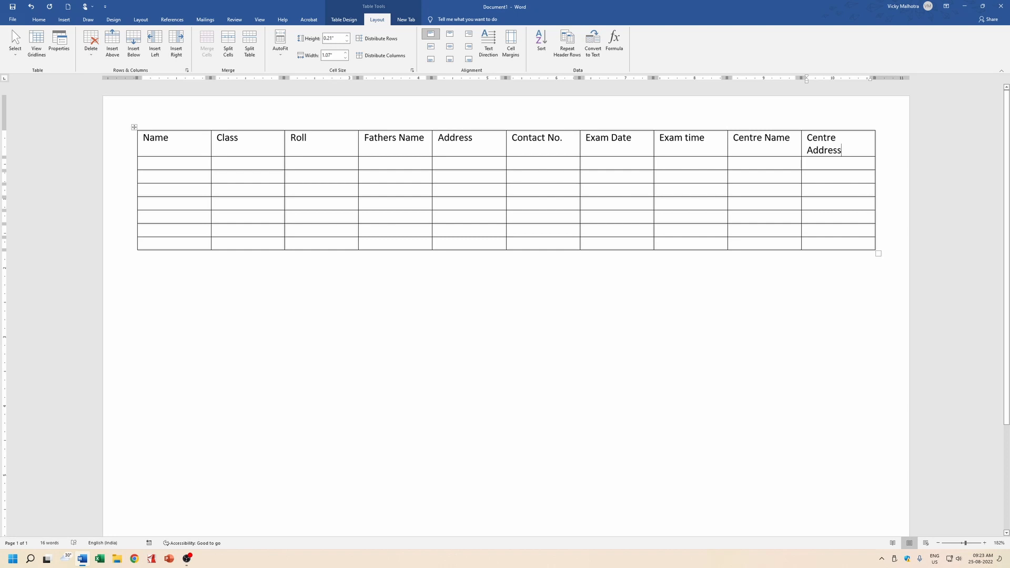
pyautogui.moveTo(801, 163); pyautogui.dragTo(796, 163)
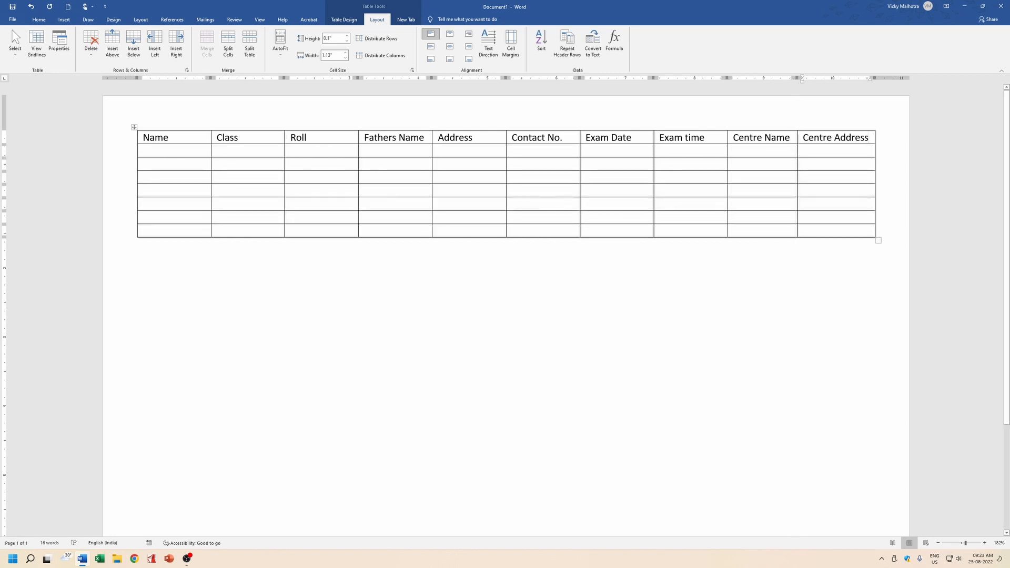
pyautogui.moveTo(141, 138); pyautogui.dragTo(214, 166)
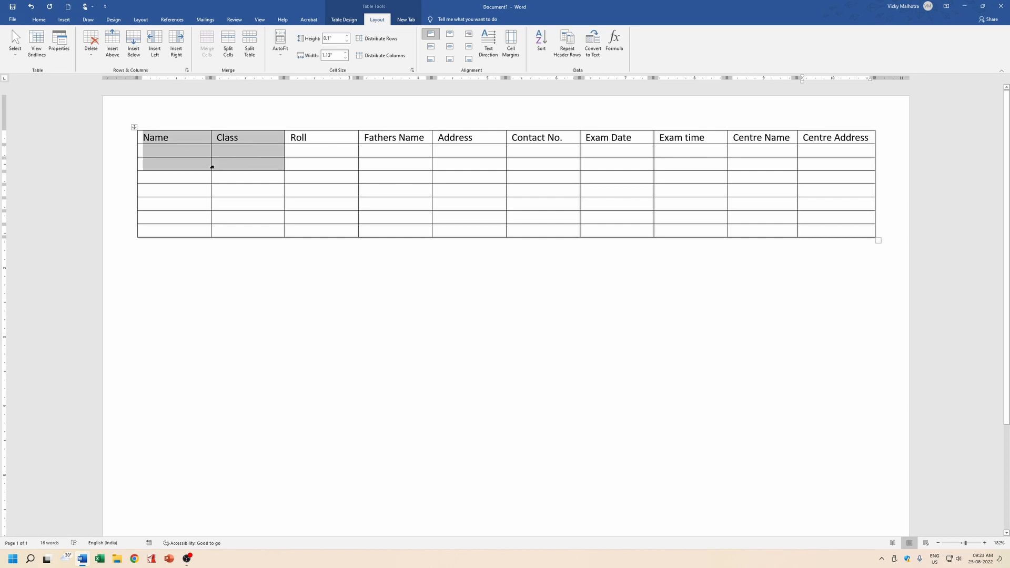
# Narrow the Class, Roll and Fathers Name columns to widen Address, then select the table.
pyautogui.click(217, 217)
pyautogui.moveTo(284, 165); pyautogui.dragTo(211, 169)
pyautogui.moveTo(357, 164); pyautogui.dragTo(274, 167)
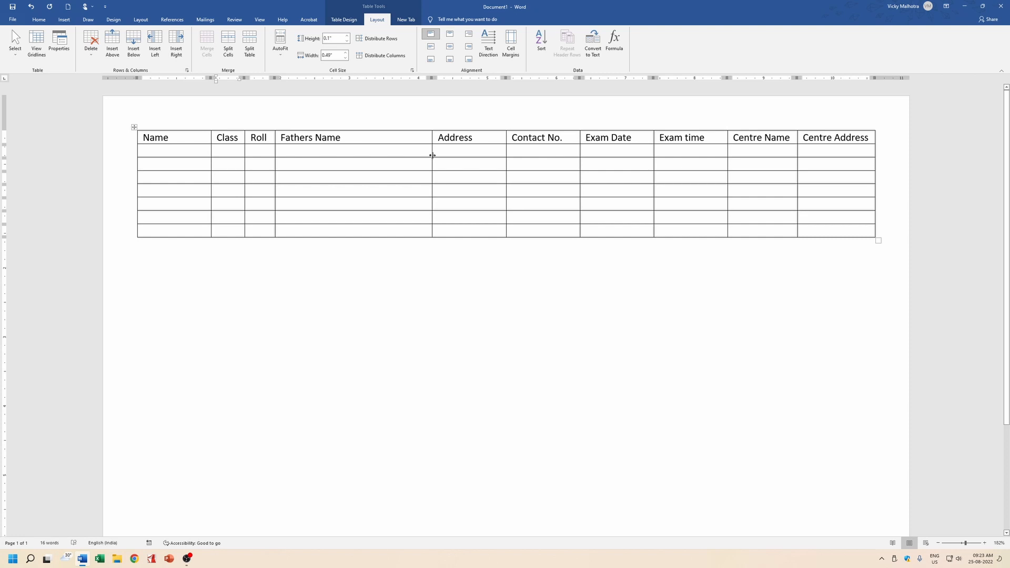
pyautogui.moveTo(432, 155); pyautogui.dragTo(370, 159)
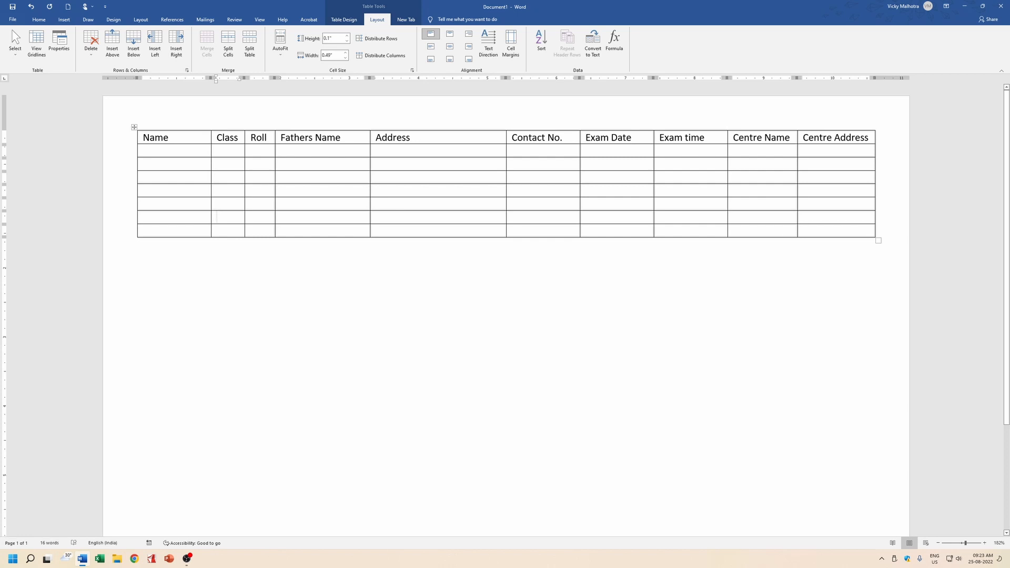
pyautogui.moveTo(147, 138)
pyautogui.mouseDown()
pyautogui.moveTo(552, 217)
pyautogui.moveTo(842, 231)
pyautogui.mouseUp()
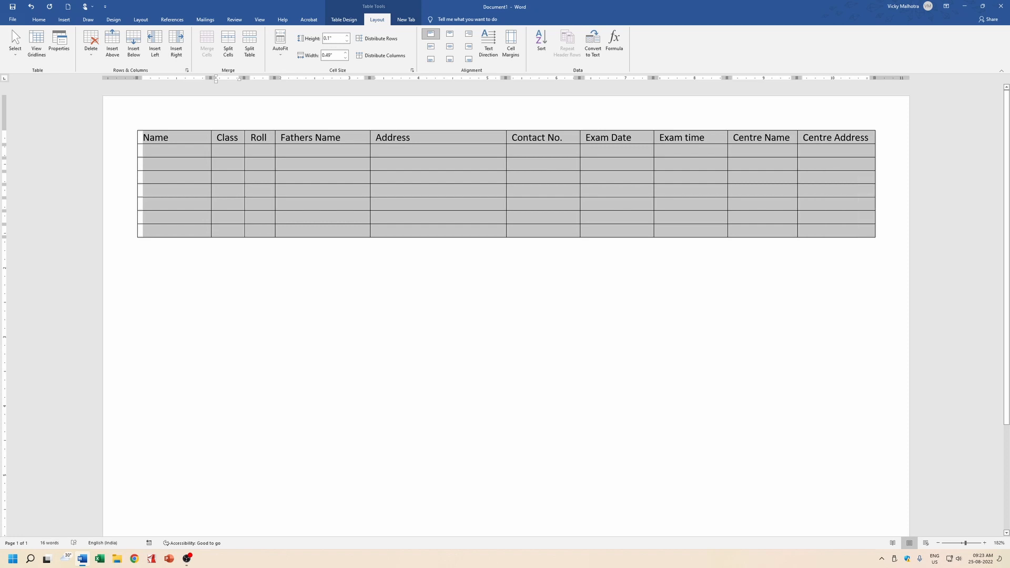
# Set the whole table's text to font size 9.
pyautogui.click(39, 19)
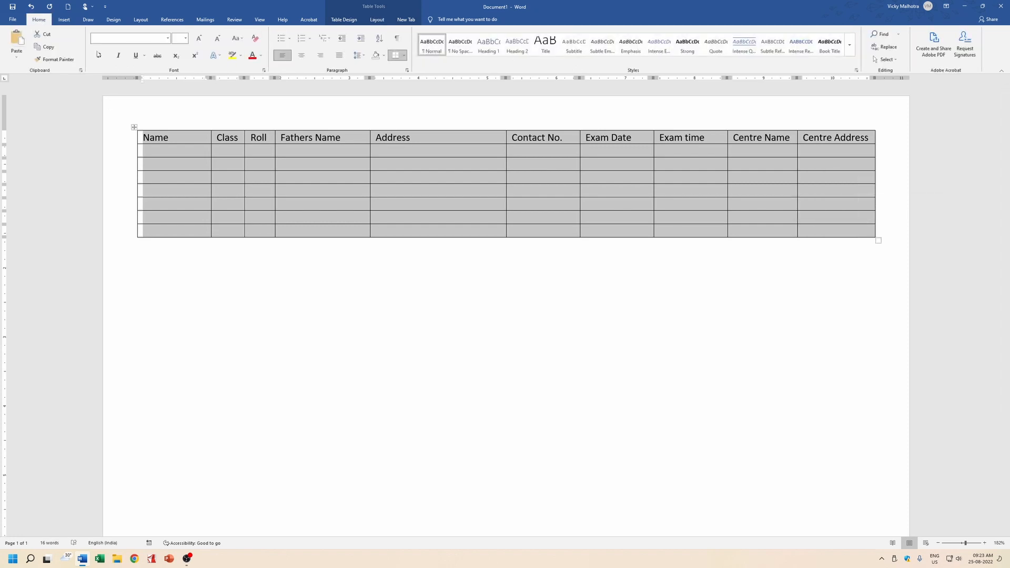
pyautogui.click(185, 38)
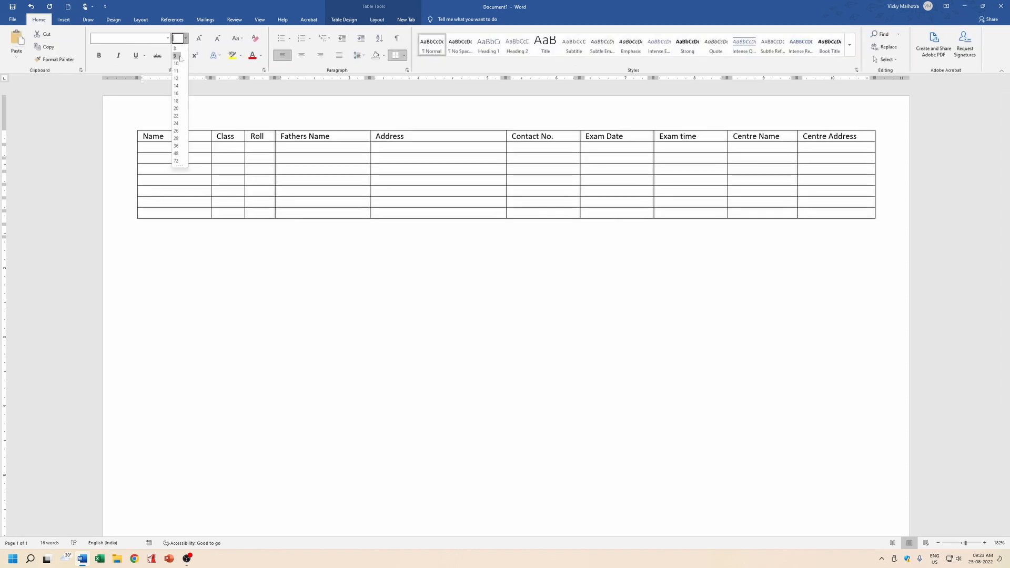
pyautogui.click(179, 56)
pyautogui.click(217, 180)
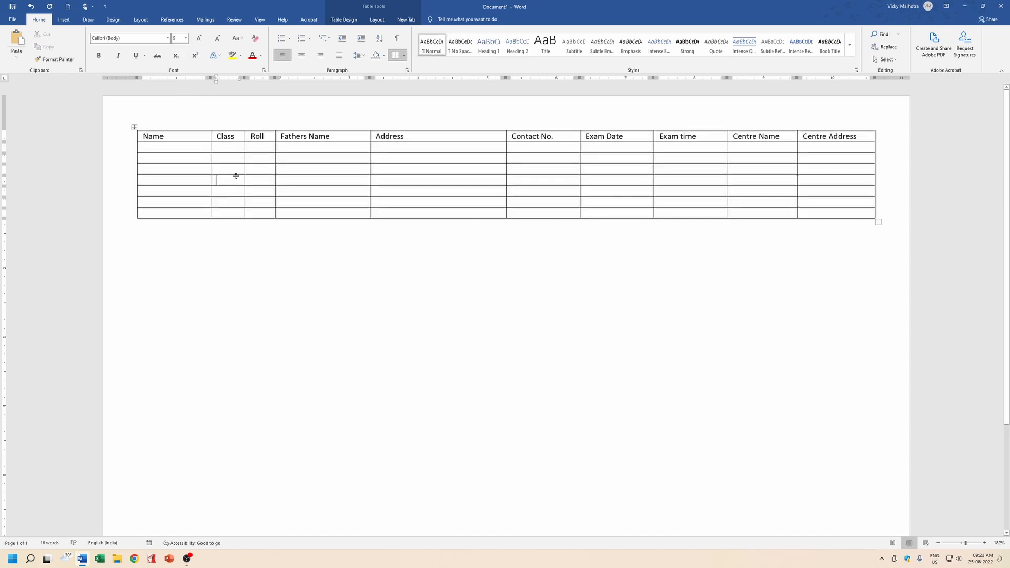
# Rebalance column widths, narrowing Exam time and giving Centre Name and Centre Address more room.
pyautogui.moveTo(248, 153)
pyautogui.mouseDown()
pyautogui.moveTo(238, 150)
pyautogui.moveTo(266, 150)
pyautogui.mouseUp()
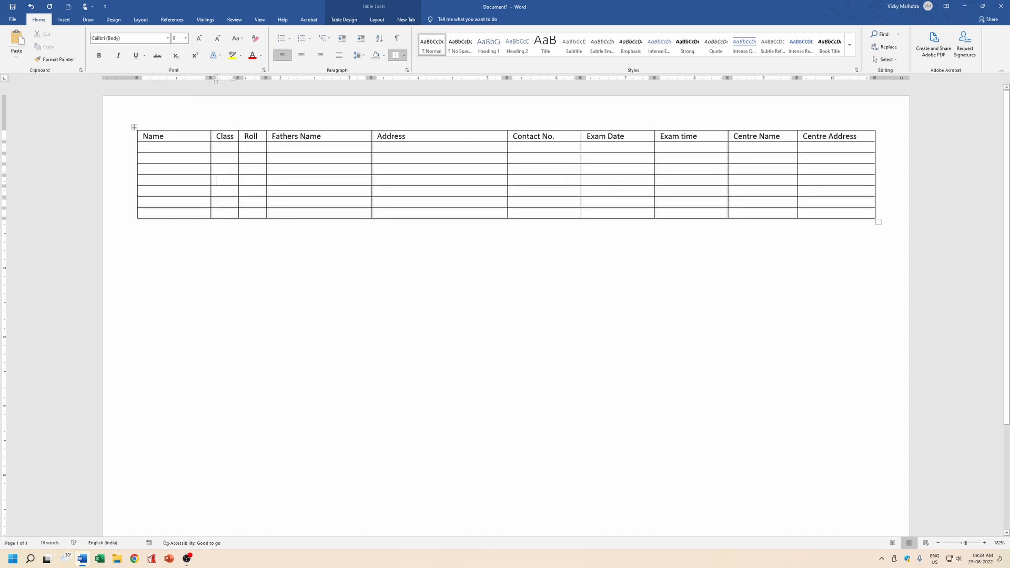
pyautogui.moveTo(371, 149); pyautogui.dragTo(336, 150)
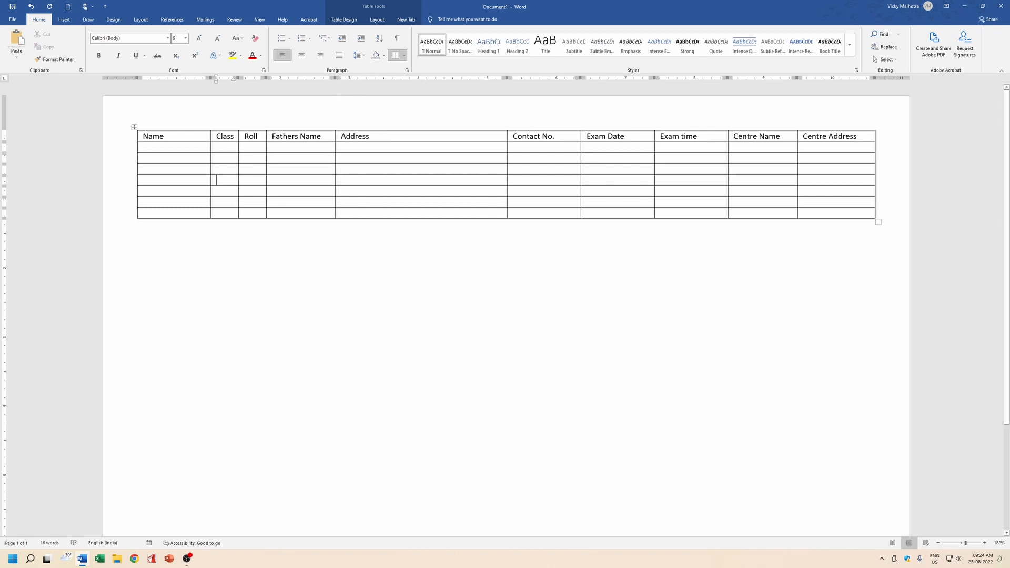
pyautogui.moveTo(507, 151); pyautogui.dragTo(443, 153)
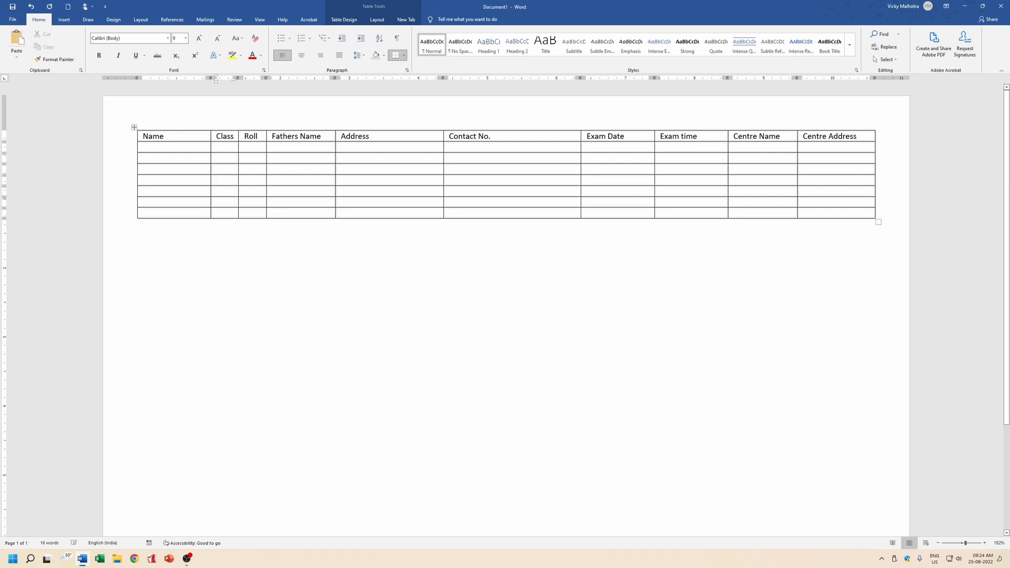
pyautogui.moveTo(581, 149); pyautogui.dragTo(508, 152)
pyautogui.moveTo(654, 151); pyautogui.dragTo(569, 151)
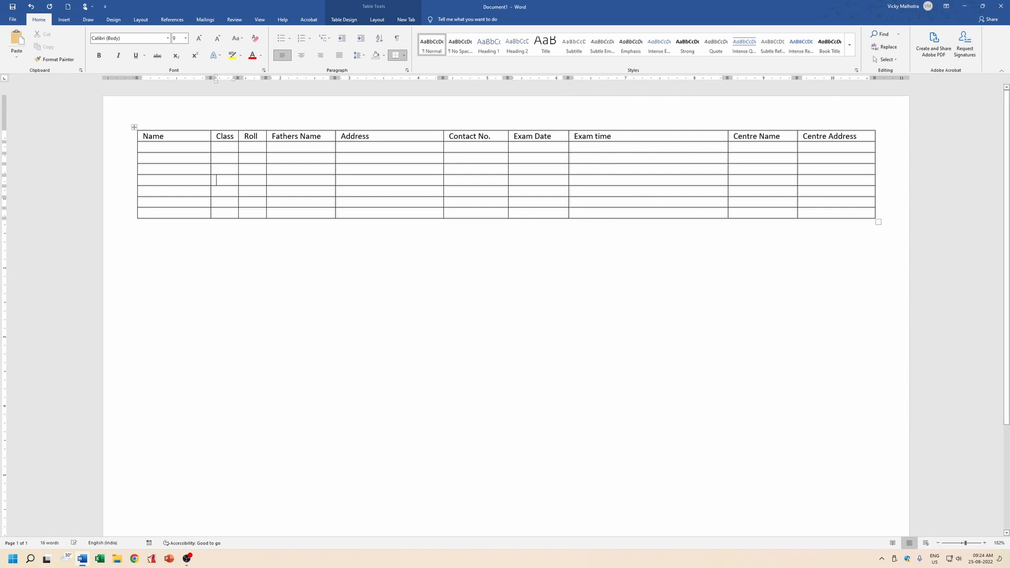
pyautogui.moveTo(727, 150); pyautogui.dragTo(629, 151)
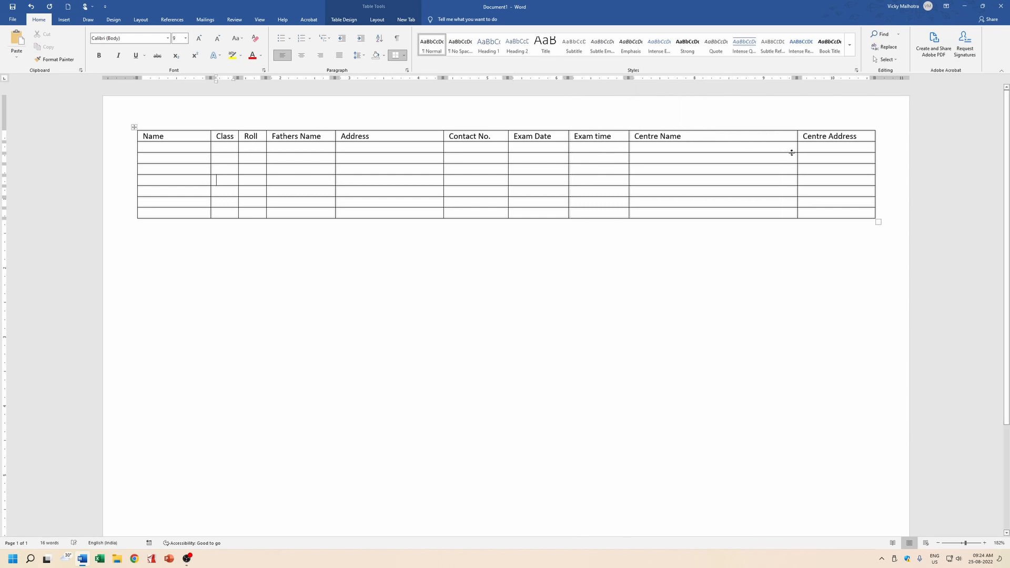
pyautogui.moveTo(797, 151); pyautogui.dragTo(732, 158)
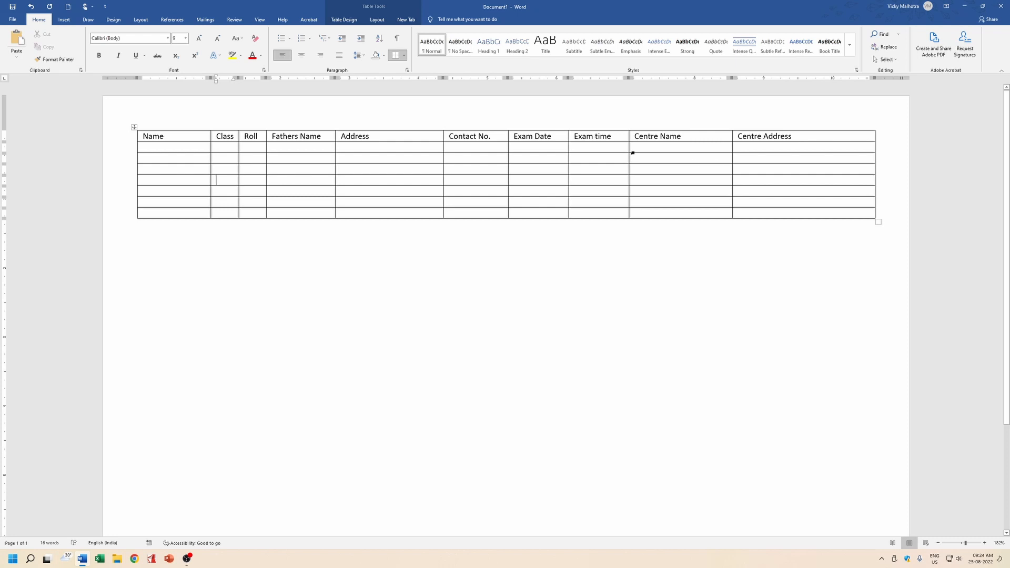
pyautogui.moveTo(629, 151); pyautogui.dragTo(642, 151)
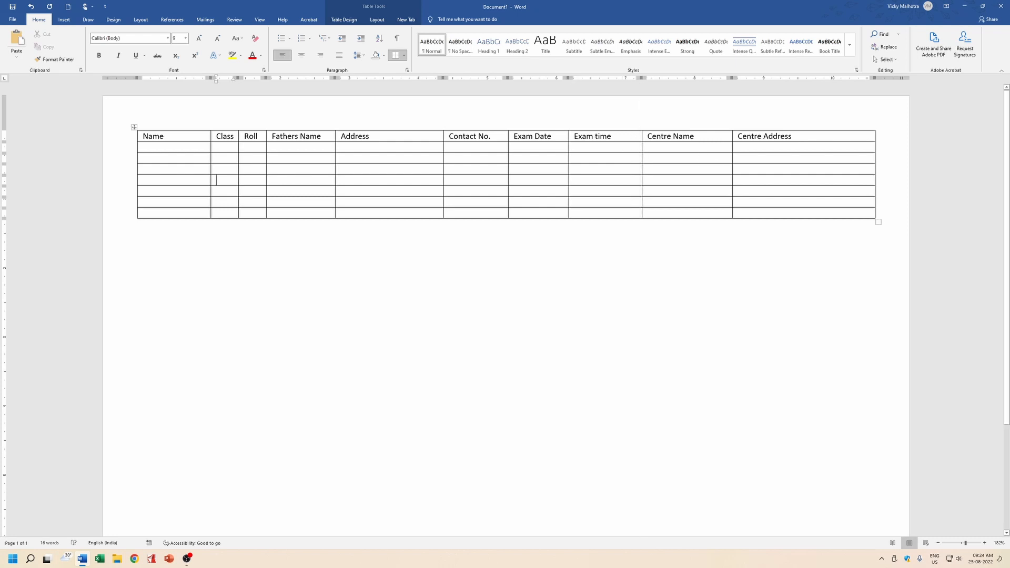
pyautogui.moveTo(568, 151); pyautogui.dragTo(576, 151)
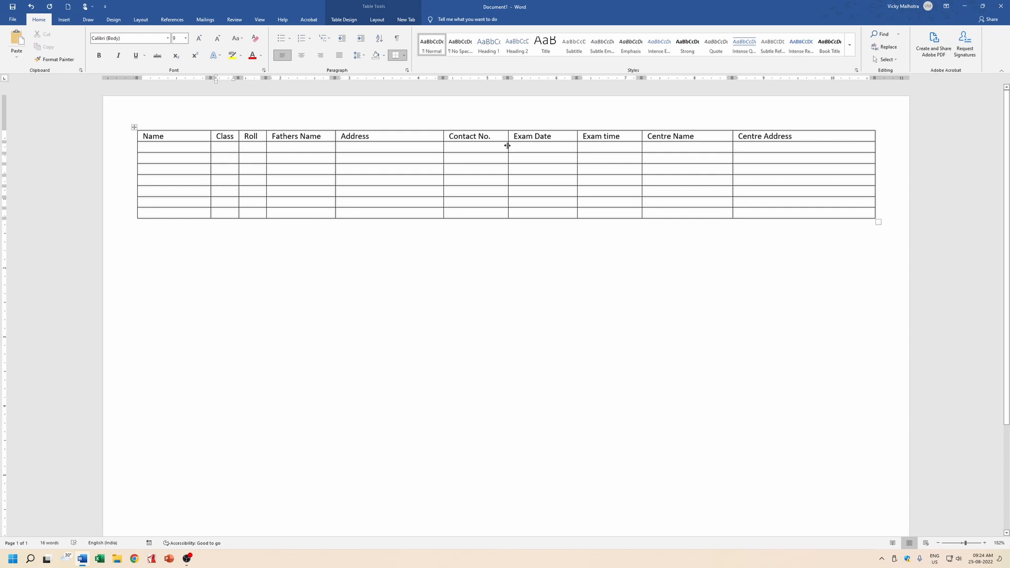
pyautogui.click(166, 150)
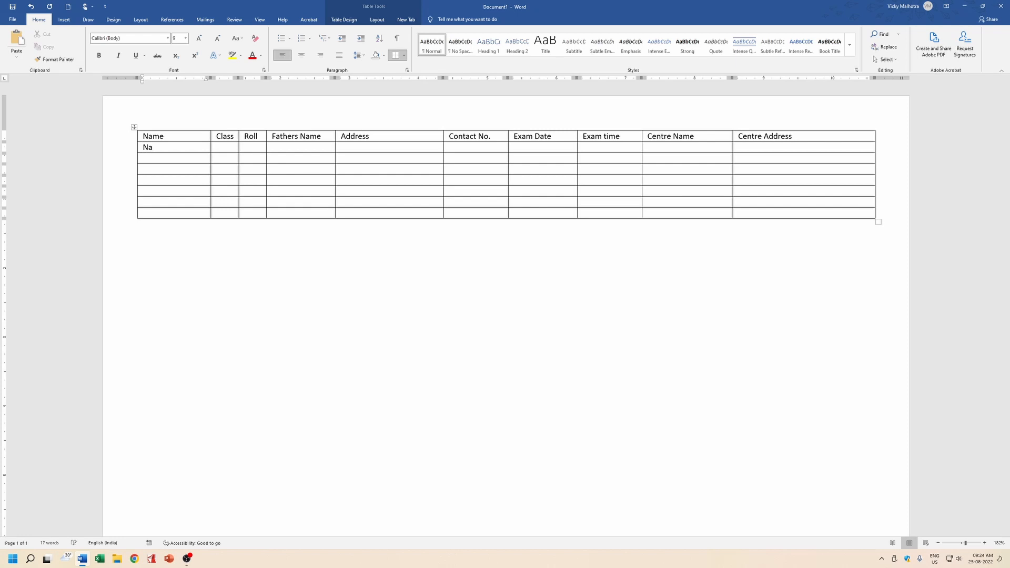
# Enter the first student's name, class 5, roll 1, father's name, address and contact number.
pyautogui.press('Tab')
pyautogui.press('Tab')
pyautogui.press('Tab')
pyautogui.press('Tab')
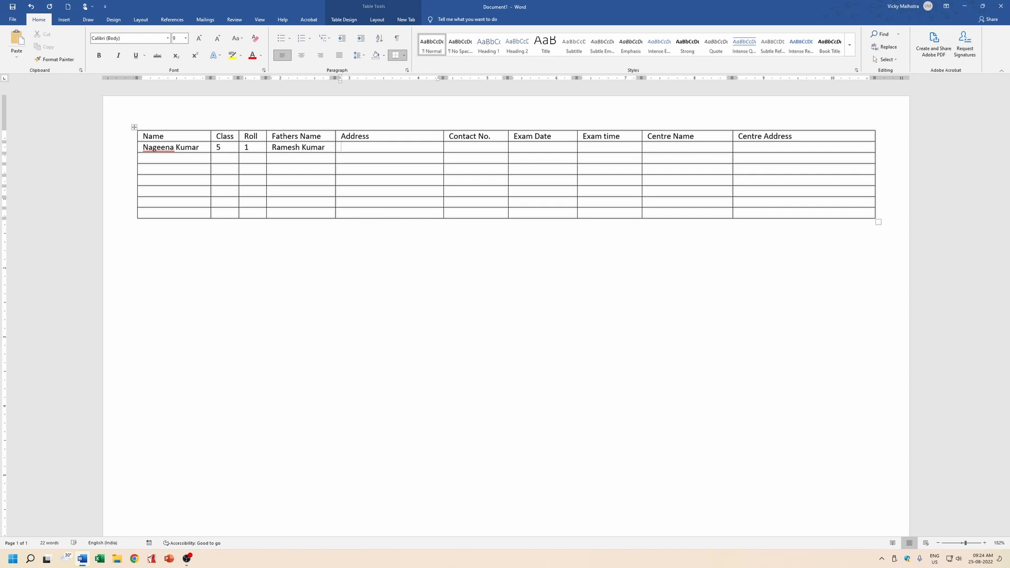
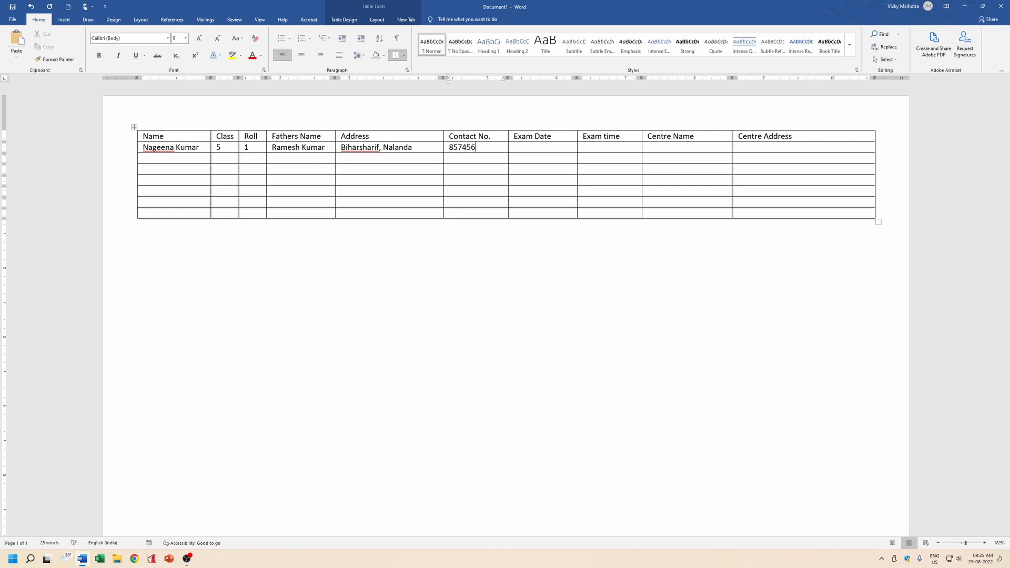
pyautogui.press('Tab')
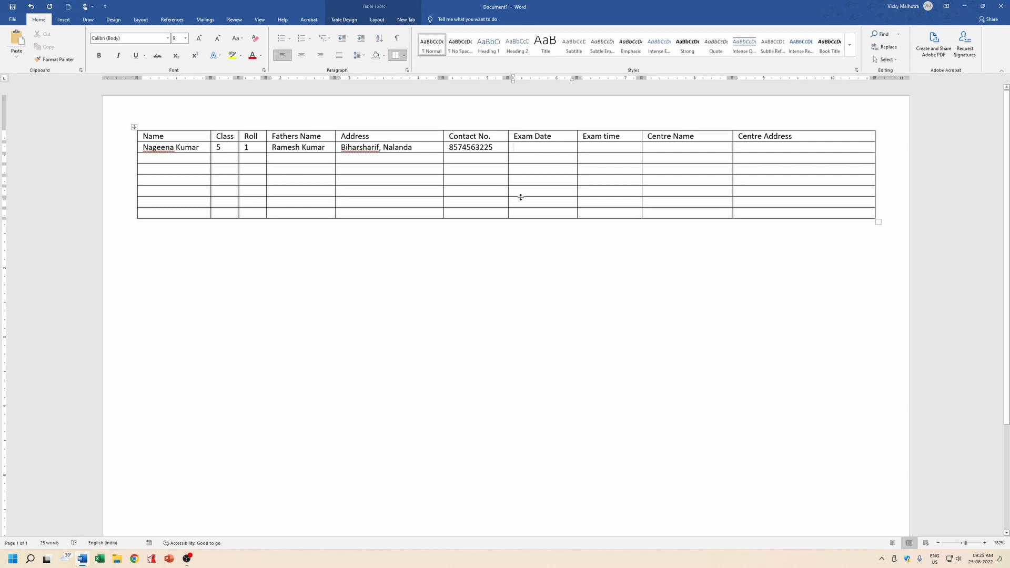
# Fill exam date 30-08-2022, time 10:00 AM, Malhotra Computer Centre and the centre's address.
pyautogui.write('30-08-20')
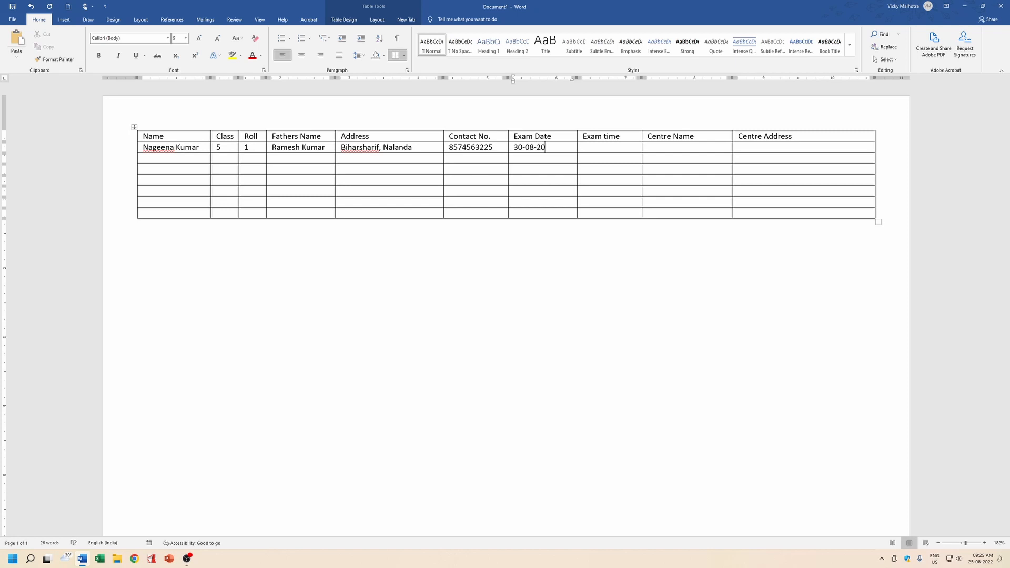
pyautogui.write('22')
pyautogui.write('10')
pyautogui.write(':00')
pyautogui.write(' AM')
pyautogui.press('Tab')
pyautogui.write('Malhotra Computer Centre')
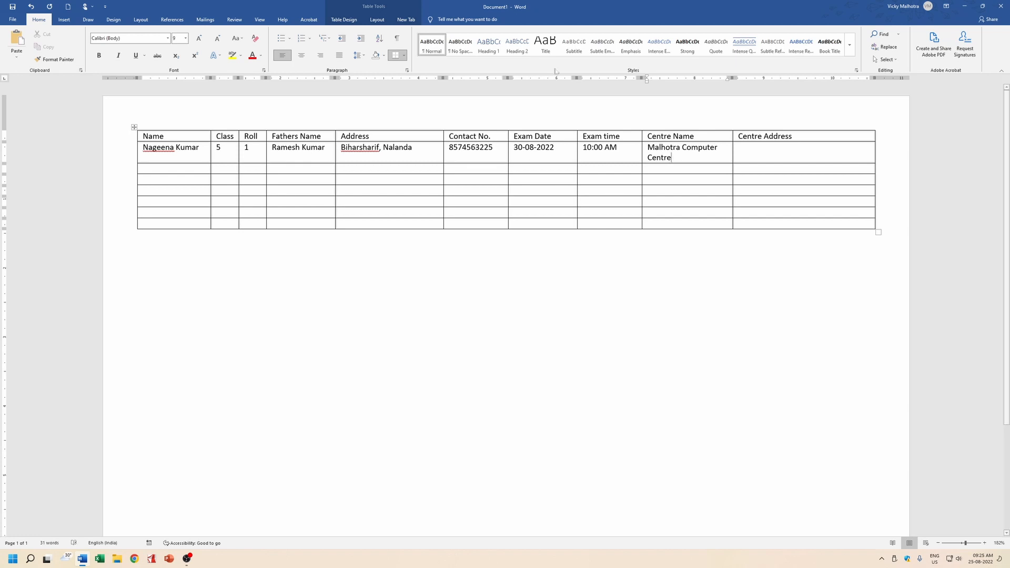
pyautogui.moveTo(733, 156); pyautogui.dragTo(750, 154)
pyautogui.press('Tab')
pyautogui.write('Nee')
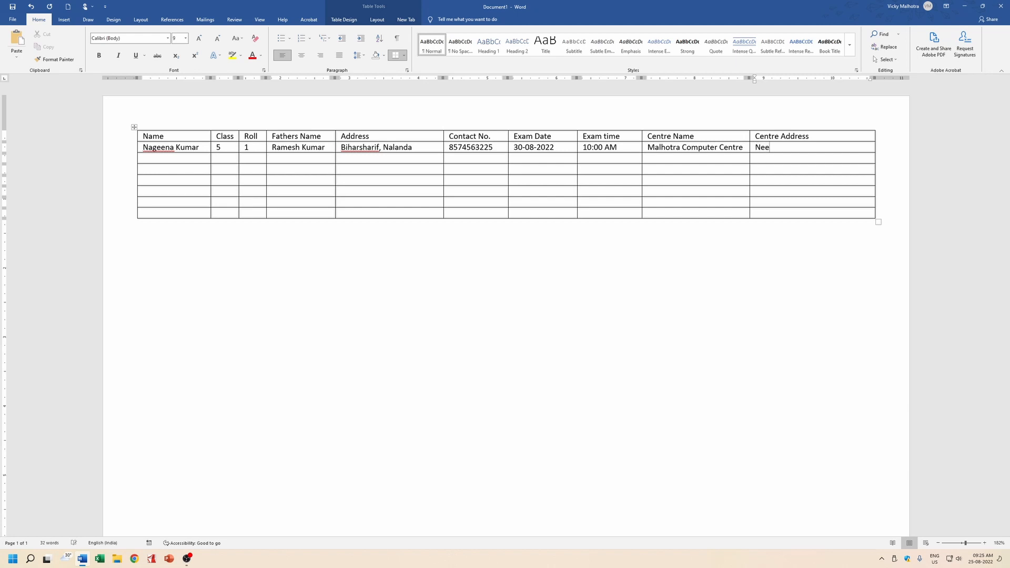
pyautogui.write('mganj, Biharsharif, Nalanda')
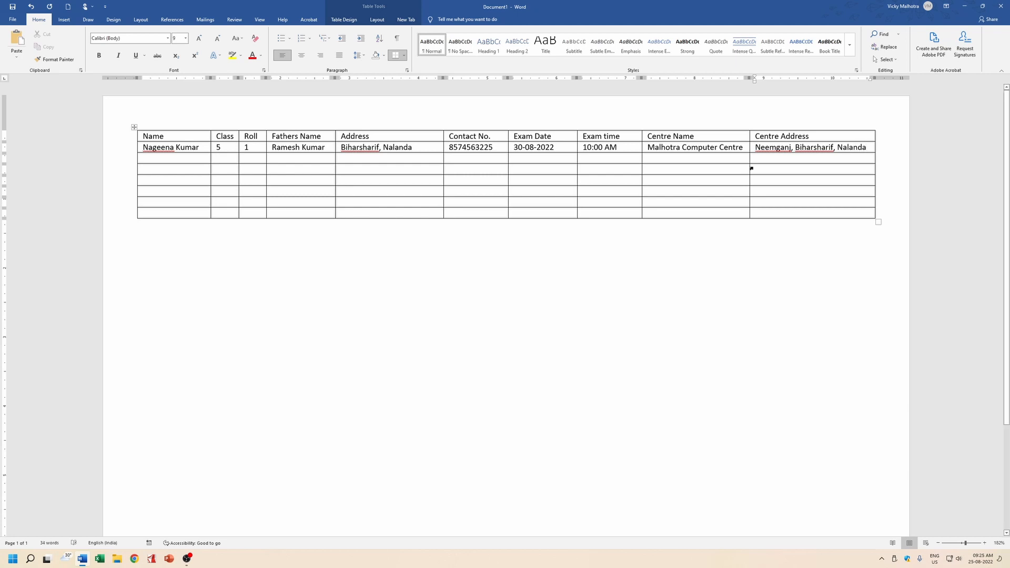
pyautogui.press('Tab')
# Enter class 5 in the Class cells of the remaining student rows.
pyautogui.press('Up')
pyautogui.press('Tab')
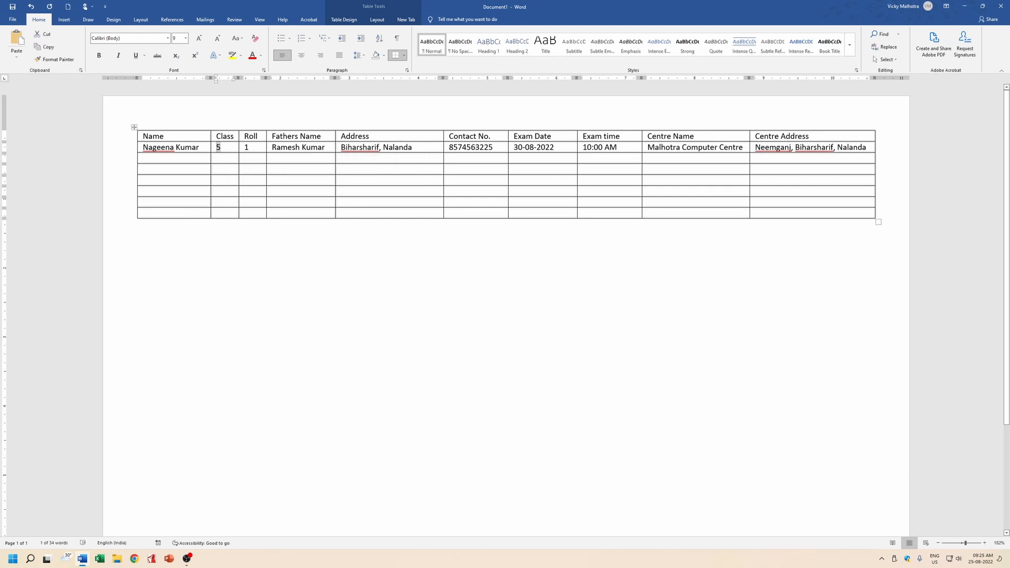
pyautogui.press('Down')
pyautogui.write('5')
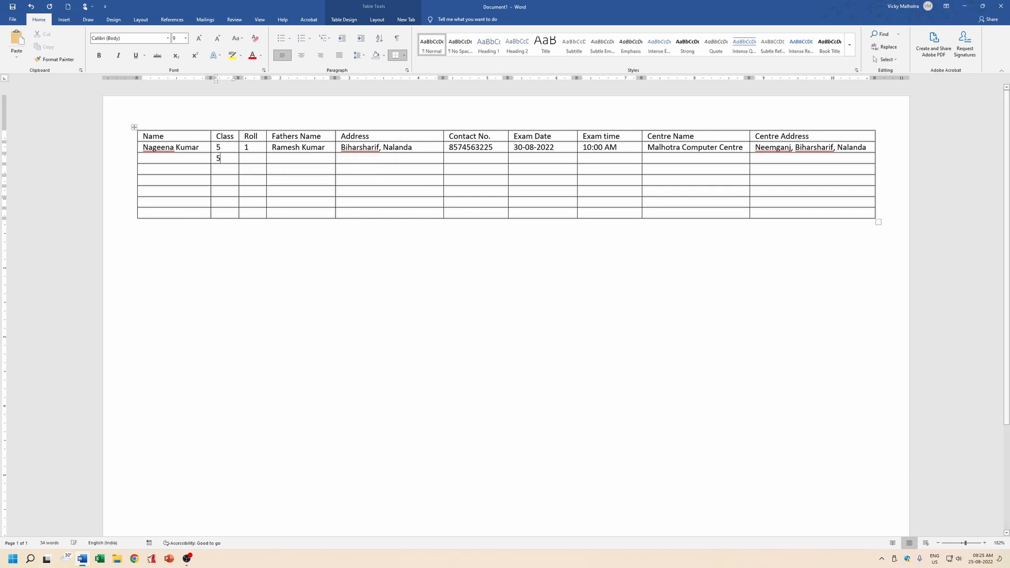
pyautogui.press('Down')
pyautogui.write('5')
pyautogui.press('Down')
pyautogui.write('5')
pyautogui.press('Down')
pyautogui.write('5')
# Type six more student names down the Name column starting at the second row.
pyautogui.press('Down')
pyautogui.press('5')
pyautogui.press('Down')
pyautogui.write('5')
pyautogui.press('Right')
pyautogui.press('Up')
pyautogui.press('Up')
pyautogui.press('Up')
pyautogui.press('Up')
pyautogui.press('Up')
pyautogui.press('Up')
pyautogui.press('Down')
pyautogui.press('Left')
pyautogui.press('Right')
pyautogui.press('Right')
pyautogui.press('Left')
pyautogui.press('Left')
pyautogui.press('Left')
pyautogui.press('Left')
pyautogui.press('Left')
pyautogui.press('Right')
pyautogui.press('Right')
pyautogui.press('Left')
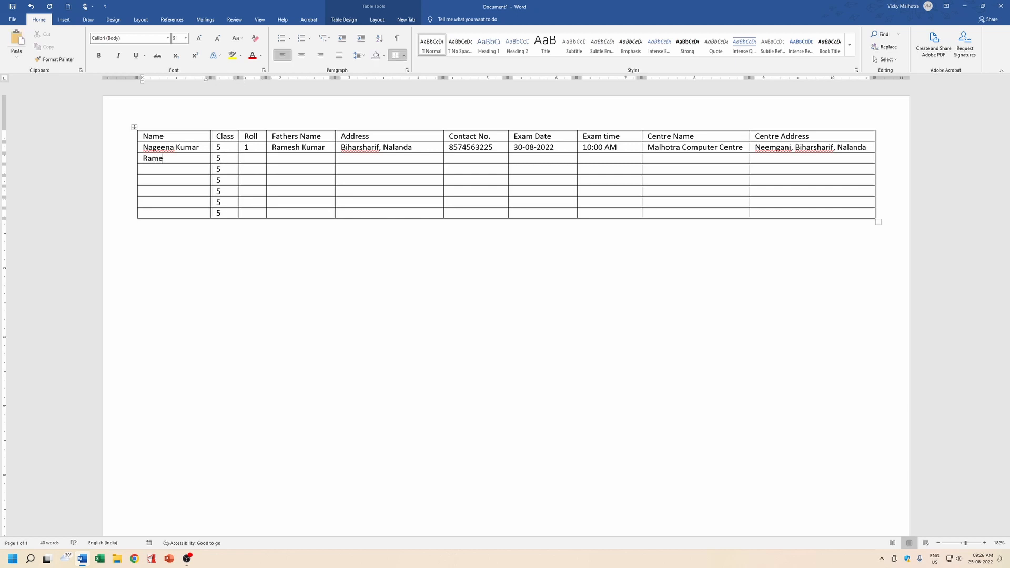
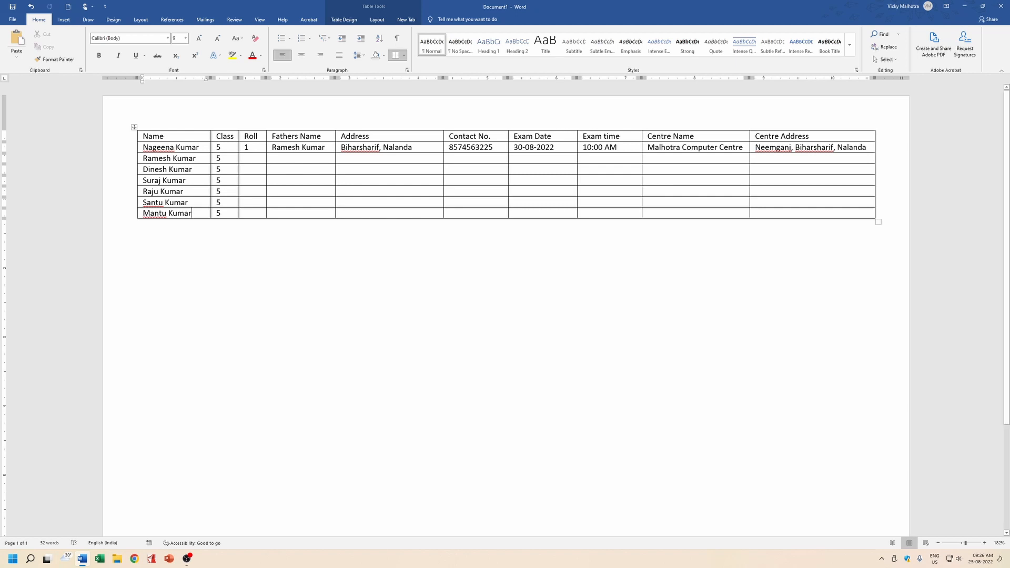
# Number the Roll column 2 through 7 for the remaining students.
pyautogui.click(252, 158)
pyautogui.write('2')
pyautogui.press('Down')
pyautogui.write('3')
pyautogui.press('Down')
pyautogui.write('4')
pyautogui.press('Down')
pyautogui.write('5')
pyautogui.press('Down')
pyautogui.write('6')
pyautogui.press('Down')
pyautogui.write('7')
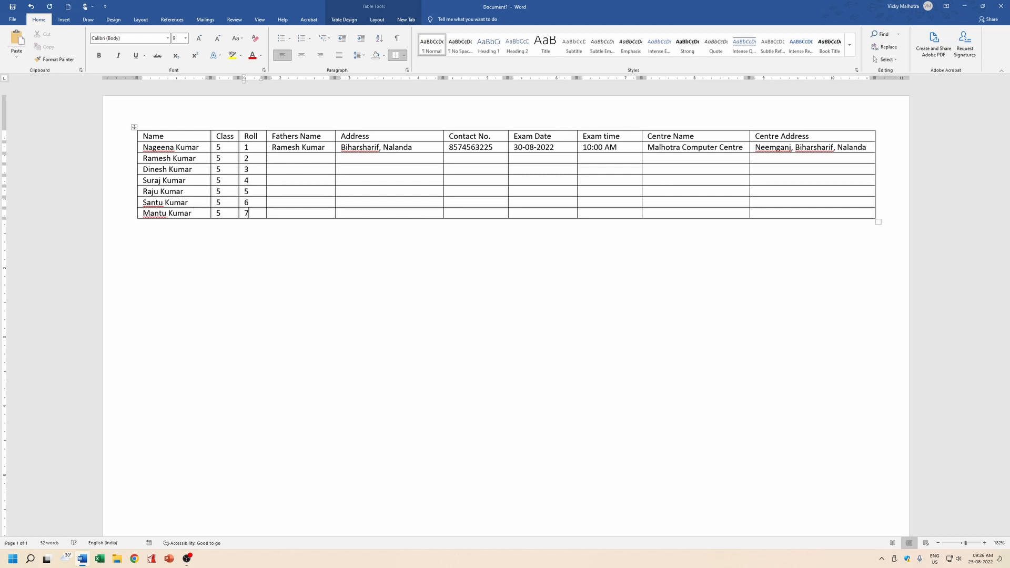
# Enter the fathers' names for the second through fifth students, correcting typos.
pyautogui.click(287, 159)
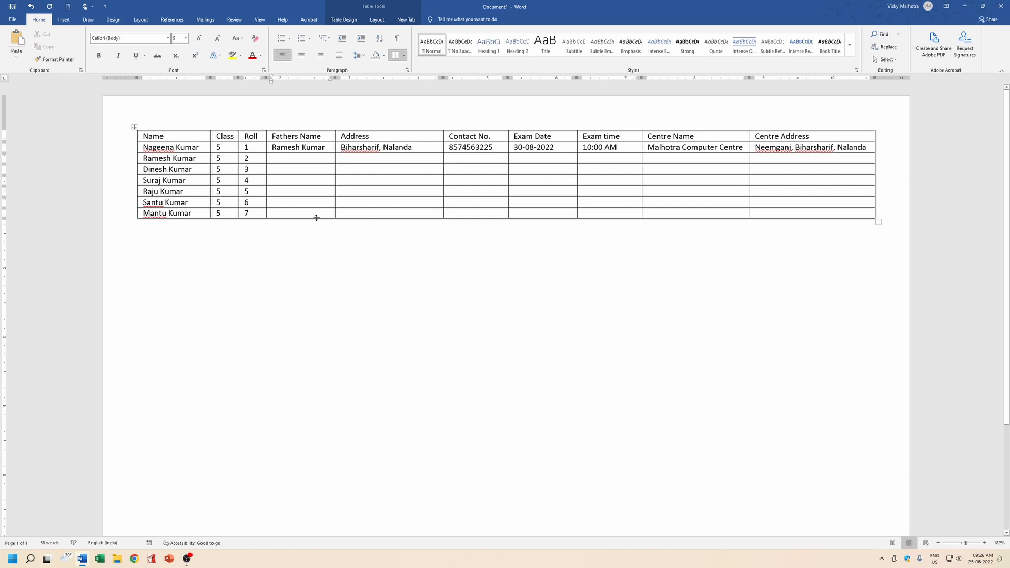
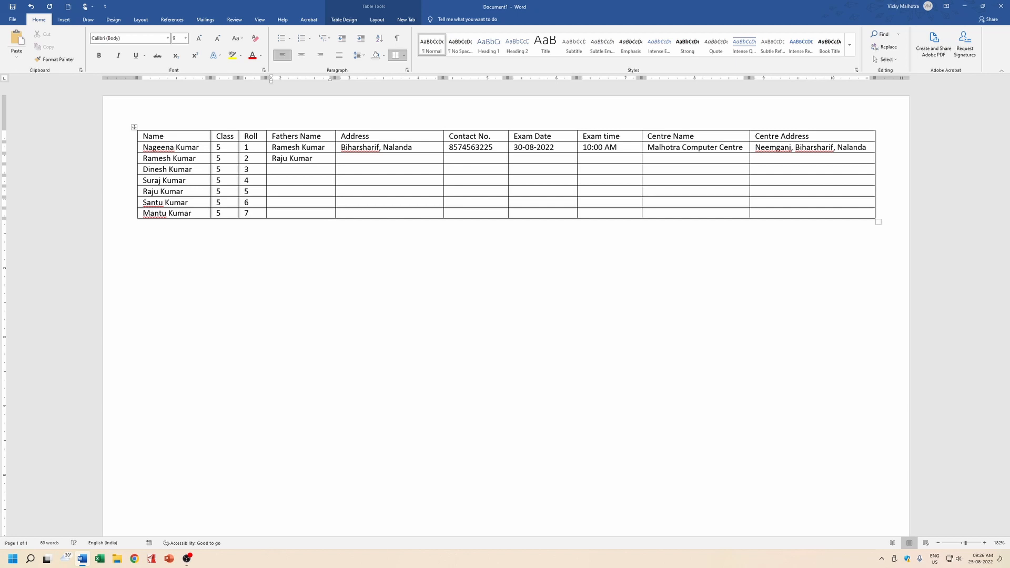
pyautogui.press('Down')
pyautogui.press('BackSpace')
pyautogui.press('BackSpace')
pyautogui.press('BackSpace')
pyautogui.press('BackSpace')
pyautogui.press('BackSpace')
pyautogui.press('Down')
pyautogui.press('BackSpace')
pyautogui.press('BackSpace')
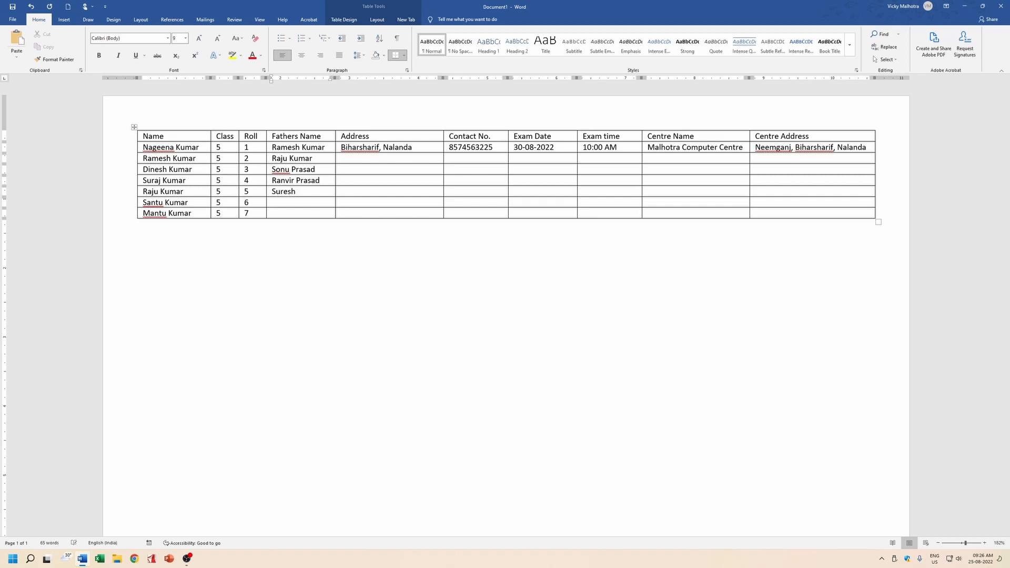
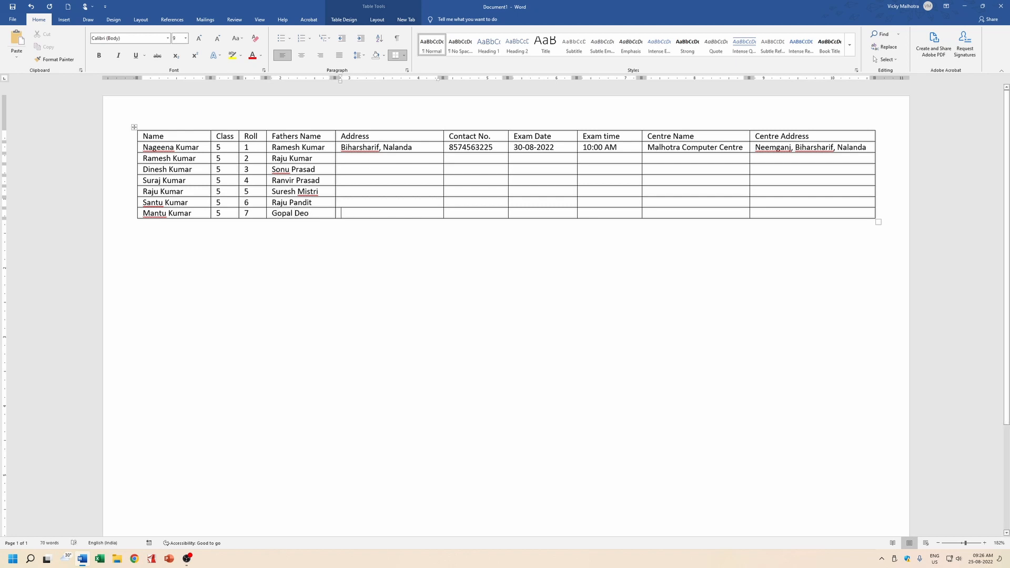
# Copy the first student's address into the Address cells of all six remaining rows.
pyautogui.moveTo(341, 147); pyautogui.dragTo(412, 147)
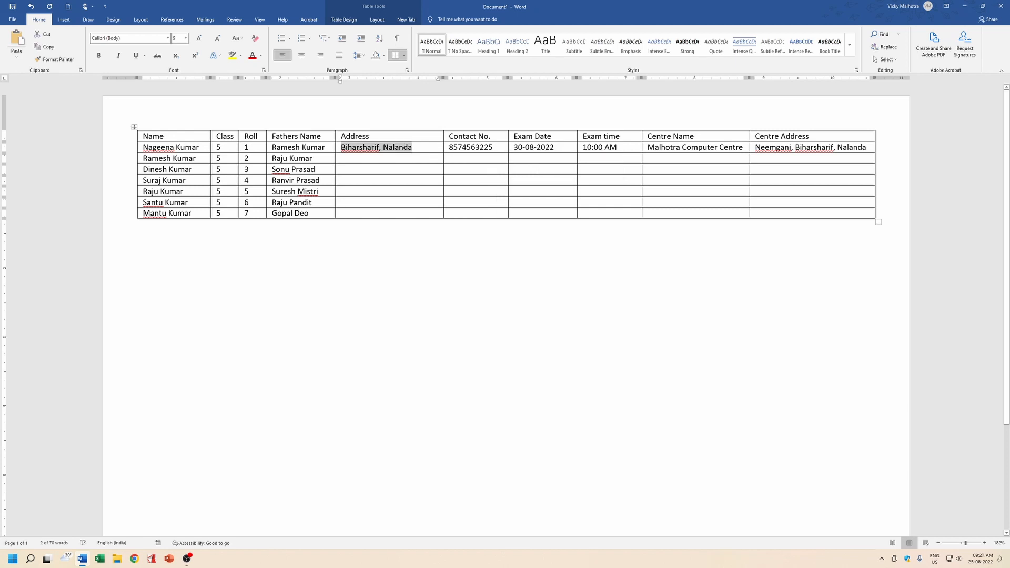
pyautogui.hotkey('ctrl', 'c')
pyautogui.press('Down')
pyautogui.hotkey('ctrl', 'v')
pyautogui.press('Down')
pyautogui.hotkey('ctrl', 'v')
pyautogui.press('Down')
pyautogui.hotkey('ctrl', 'v')
pyautogui.press('Down')
pyautogui.hotkey('ctrl', 'v')
pyautogui.press('Down')
pyautogui.hotkey('ctrl', 'v')
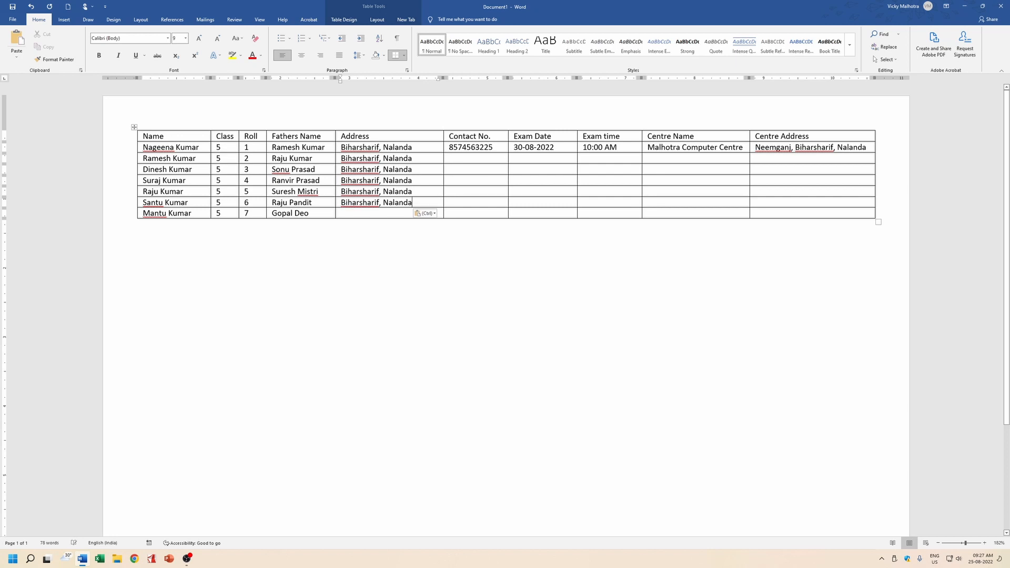
pyautogui.press('Down')
pyautogui.hotkey('ctrl', 'v')
# Type each remaining student's contact number into Contact No., fixing mistyped digits.
pyautogui.click(451, 158)
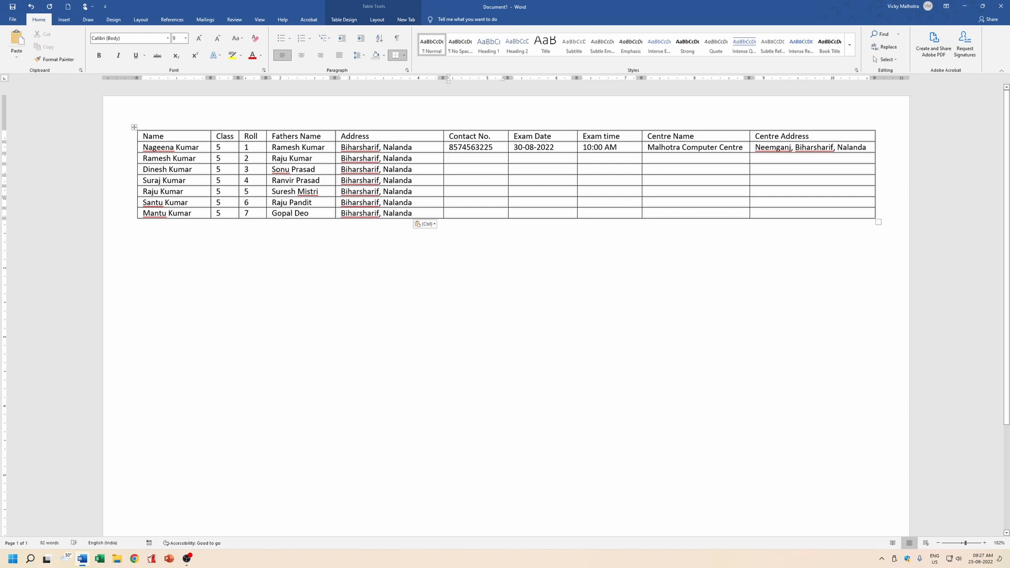
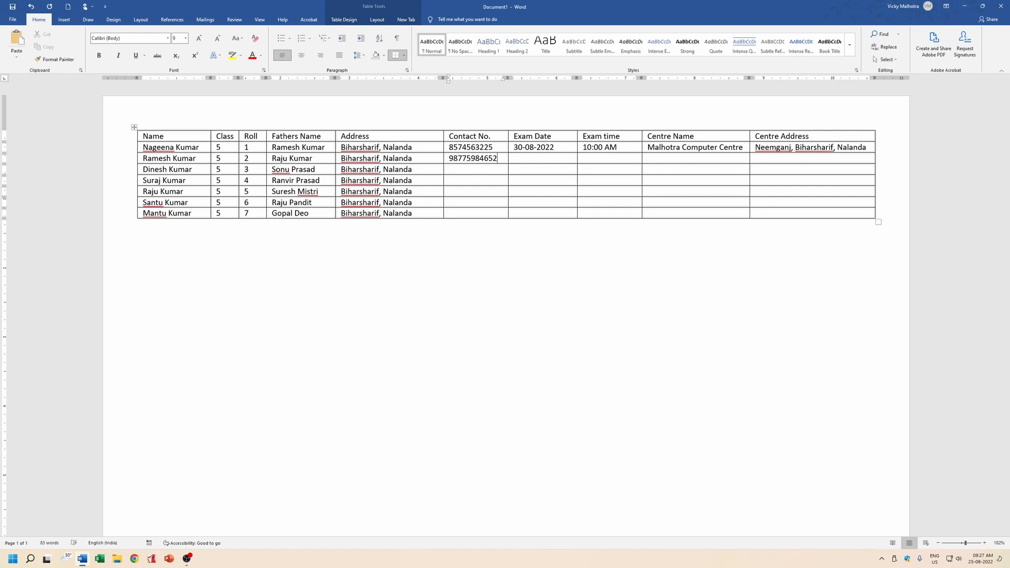
pyautogui.click(450, 180)
pyautogui.click(450, 191)
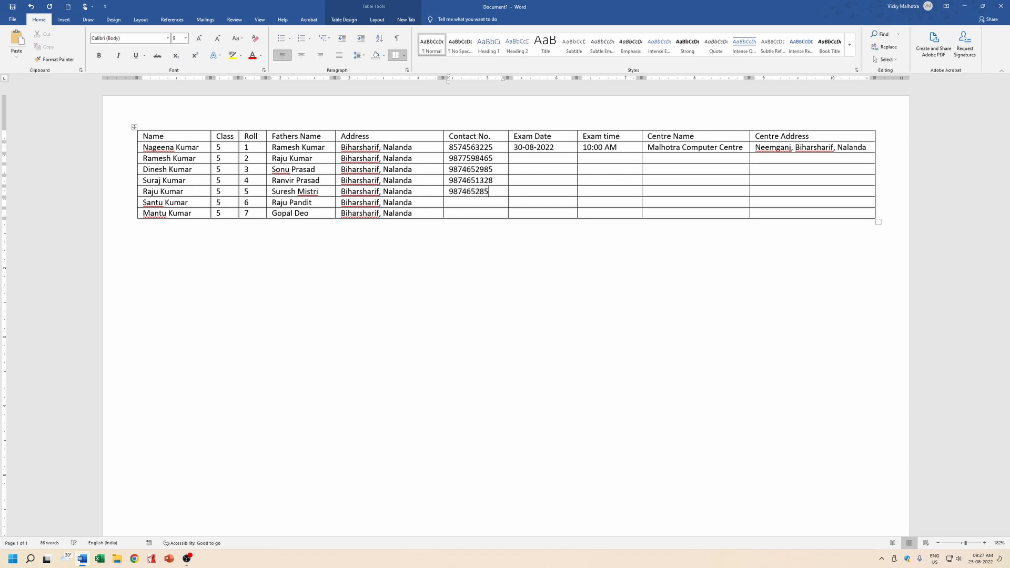
pyautogui.click(450, 202)
pyautogui.write('9+86532')
pyautogui.press('BackSpace')
pyautogui.press('BackSpace')
pyautogui.press('BackSpace')
pyautogui.press('BackSpace')
pyautogui.press('BackSpace')
pyautogui.press('BackSpace')
pyautogui.write('987465165')
# Copy roll 1's exam date 30-08-2022 into the Exam Date cells for rolls 2–4.
pyautogui.press('Tab')
pyautogui.press('Up')
pyautogui.press('Up')
pyautogui.hotkey('shift', 'Up')
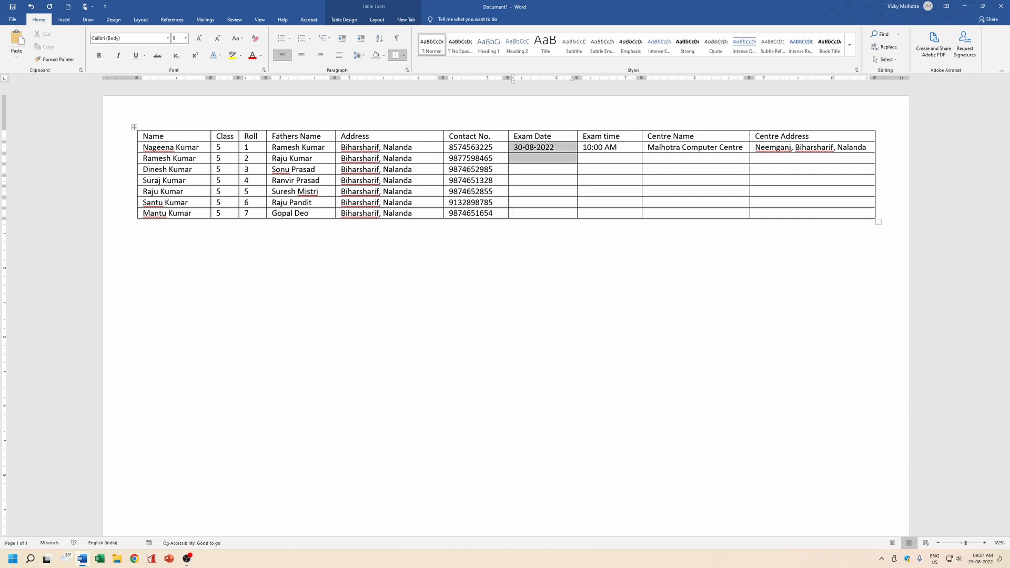
pyautogui.press('Left')
pyautogui.hotkey('shift', 'Right')
pyautogui.hotkey('shift', 'Right')
pyautogui.hotkey('shift', 'Right')
pyautogui.hotkey('shift', 'Right')
pyautogui.hotkey('shift', 'Right')
pyautogui.hotkey('shift', 'Right')
pyautogui.hotkey('shift', 'Right')
pyautogui.hotkey('shift', 'Right')
pyautogui.hotkey('shift', 'Right')
pyautogui.hotkey('shift', 'Right')
pyautogui.hotkey('shift', 'Right')
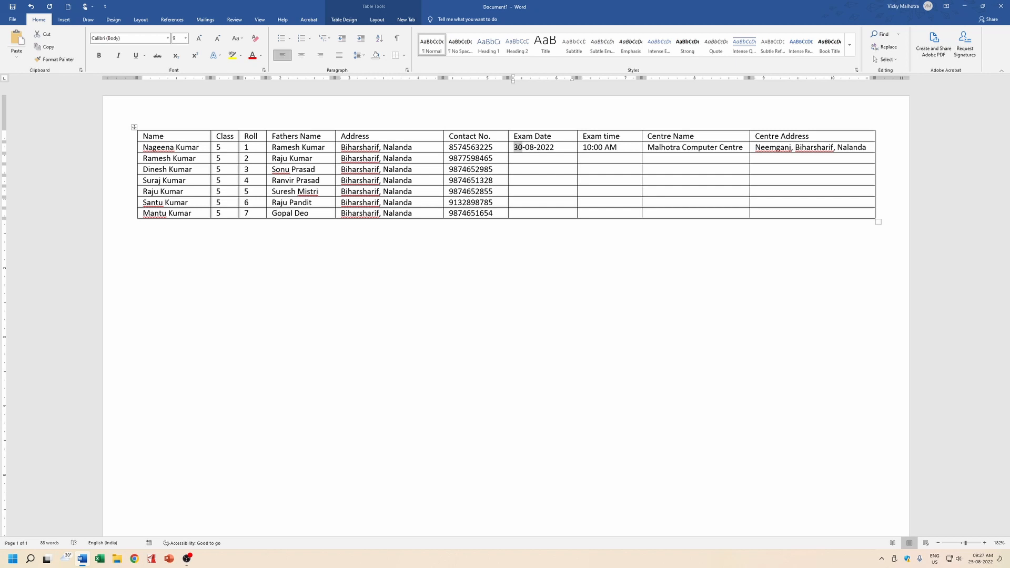
pyautogui.hotkey('shift', 'Left')
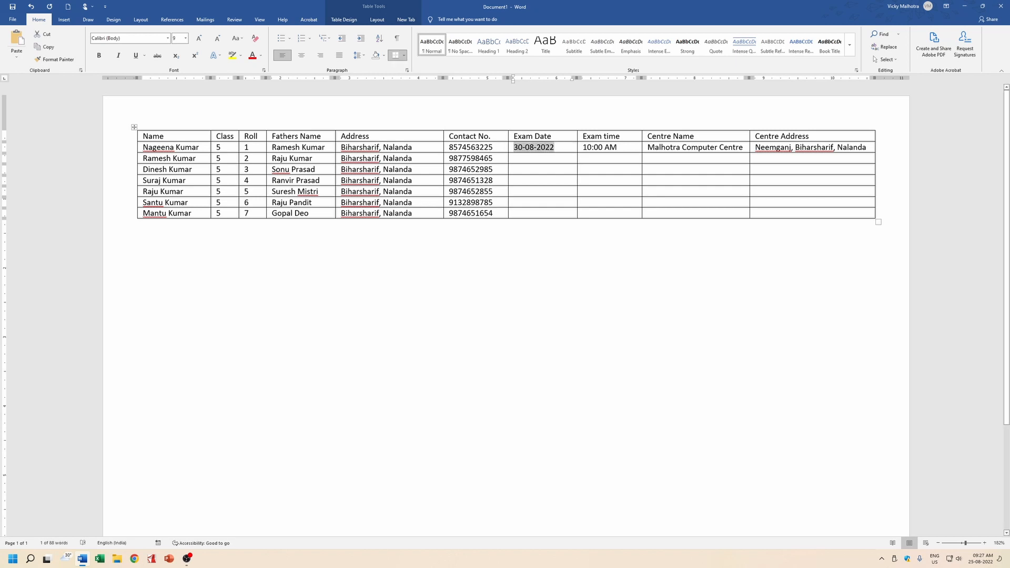
pyautogui.hotkey('ctrl', 'c')
pyautogui.press('Down')
pyautogui.hotkey('ctrl', 'v')
pyautogui.press('Down')
pyautogui.hotkey('ctrl', 'v')
pyautogui.press('Down')
pyautogui.hotkey('ctrl', 'v')
# Enter 01-09-2022 as roll 5's exam date and copy it to rolls 6 and 7.
pyautogui.write('01-08-2022')
pyautogui.hotkey('ctrl', 'shift', 'Left')
pyautogui.press('Left')
pyautogui.press('Left')
pyautogui.hotkey('shift', 'Left')
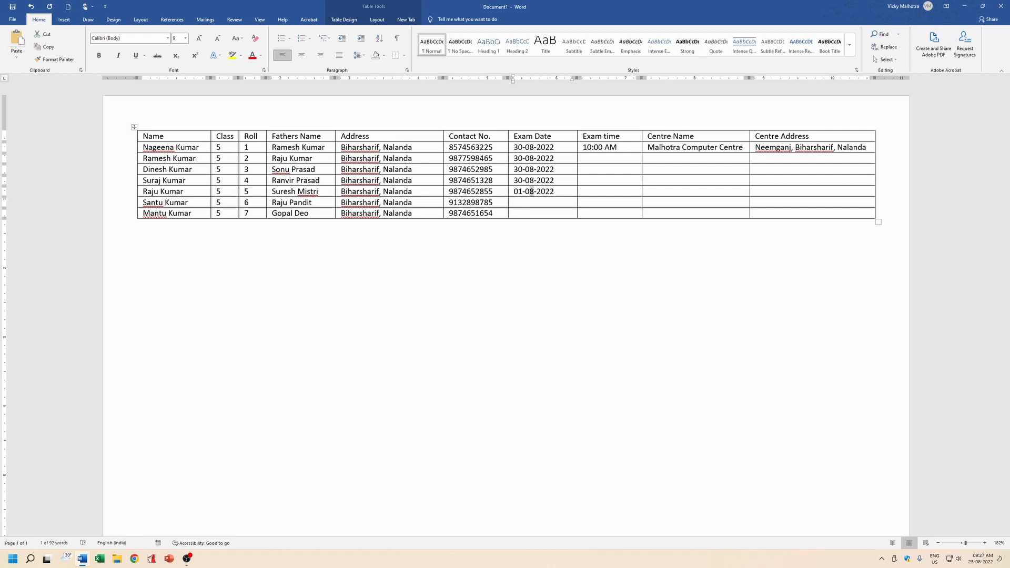
pyautogui.write('9')
pyautogui.press('Left')
pyautogui.hotkey('shift', 'End')
pyautogui.hotkey('shift', 'Left')
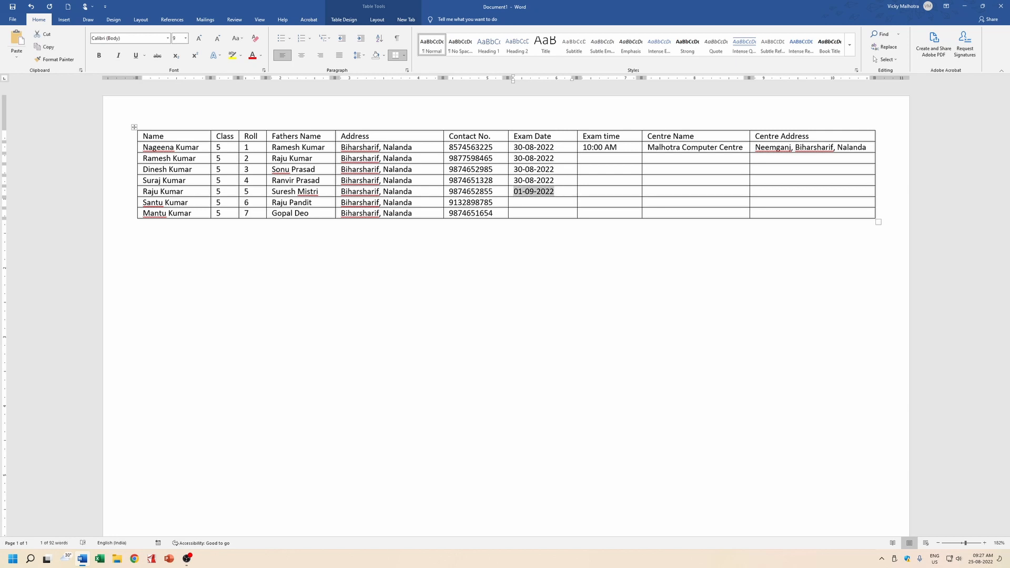
pyautogui.hotkey('ctrl', 'c')
pyautogui.press('Down')
pyautogui.hotkey('ctrl', 'v')
pyautogui.press('Down')
pyautogui.hotkey('ctrl', 'v')
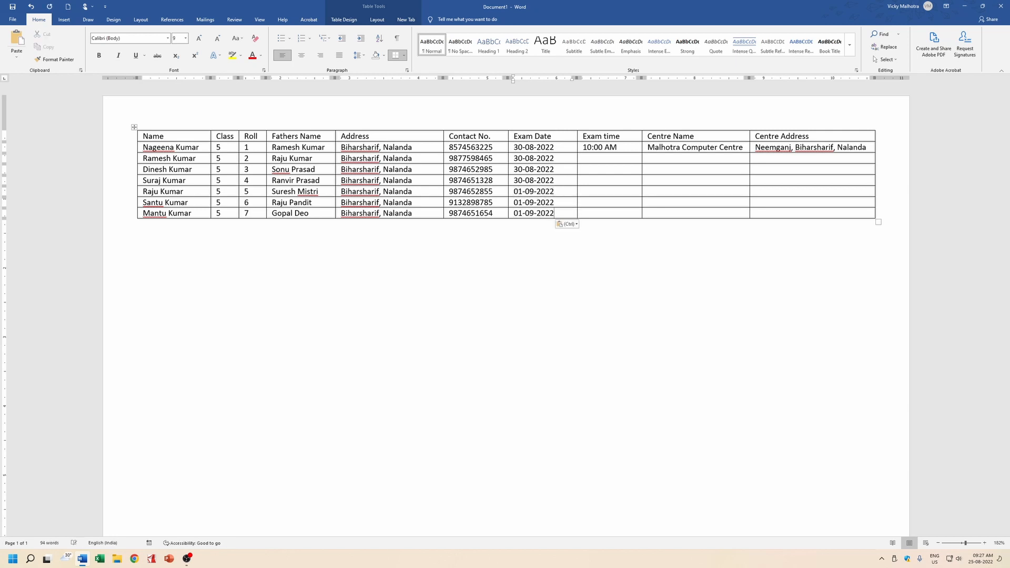
# Copy roll 1's exam time 10:00 AM to reuse in the rows below.
pyautogui.press('Right')
pyautogui.press('Up')
pyautogui.press('Up')
pyautogui.press('Up')
pyautogui.press('Up')
pyautogui.press('Up')
pyautogui.press('Up')
pyautogui.hotkey('shift', 'End')
pyautogui.hotkey('shift', 'Left')
pyautogui.hotkey('ctrl', 'c')
pyautogui.press('Down')
# Give roll 2 the exam time 10:00 AM and rolls 3–4 the time 02:00 PM.
pyautogui.hotkey('ctrl', 'v')
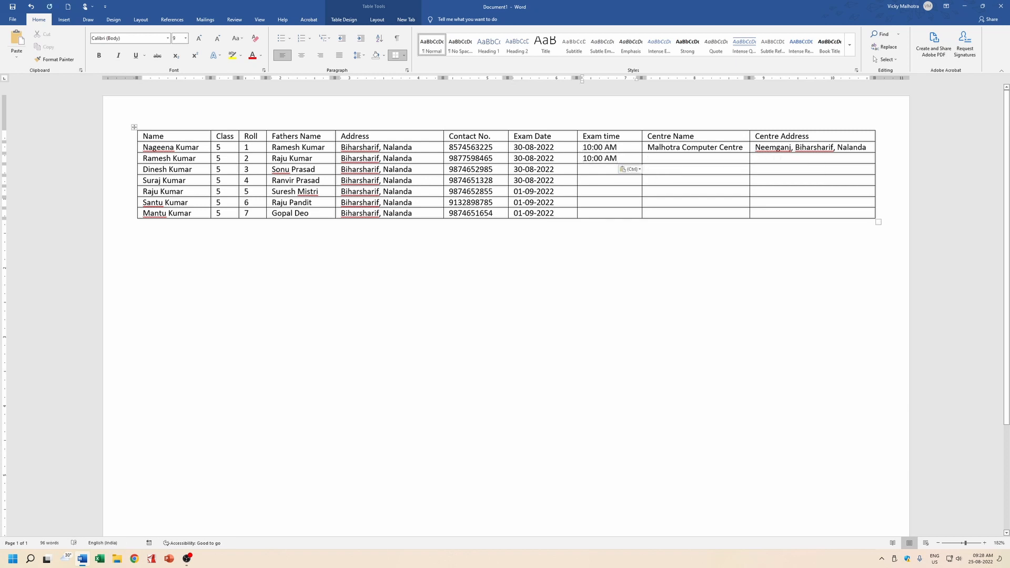
pyautogui.write('02-')
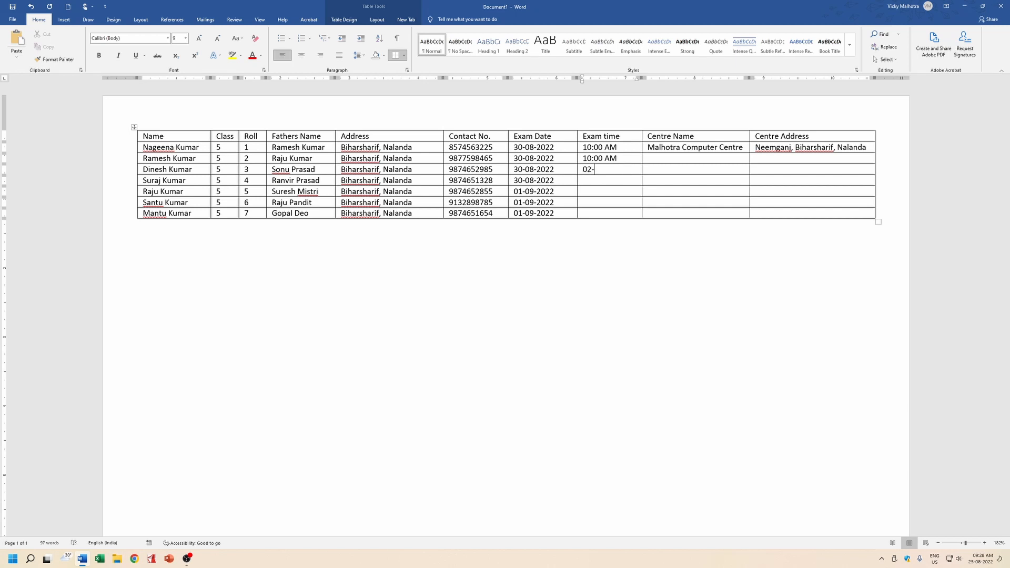
pyautogui.press('BackSpace')
pyautogui.write(':00')
pyautogui.write('PM')
pyautogui.hotkey('shift', 'Home')
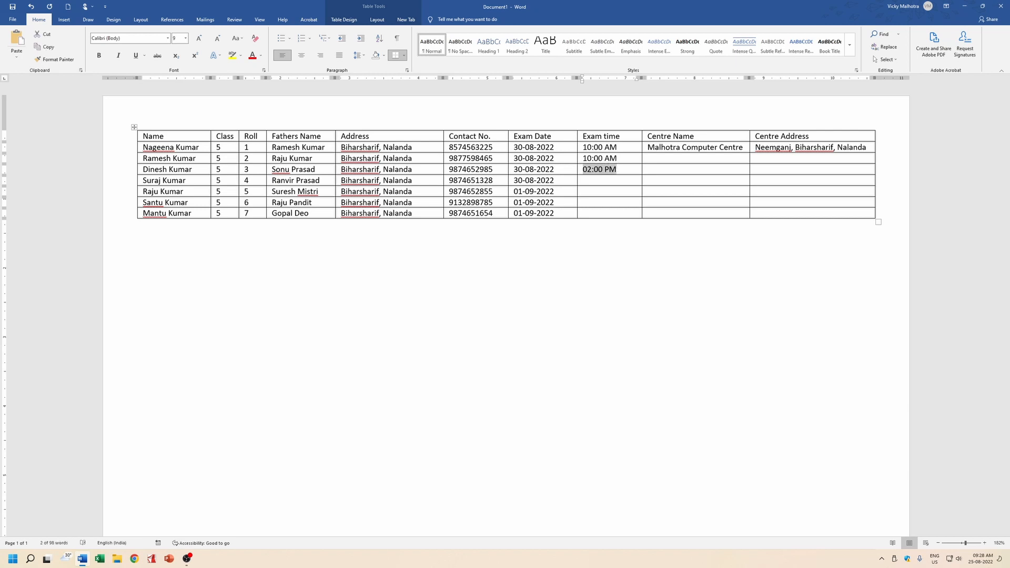
pyautogui.hotkey('ctrl', 'c')
pyautogui.press('Down')
pyautogui.hotkey('ctrl', 'v')
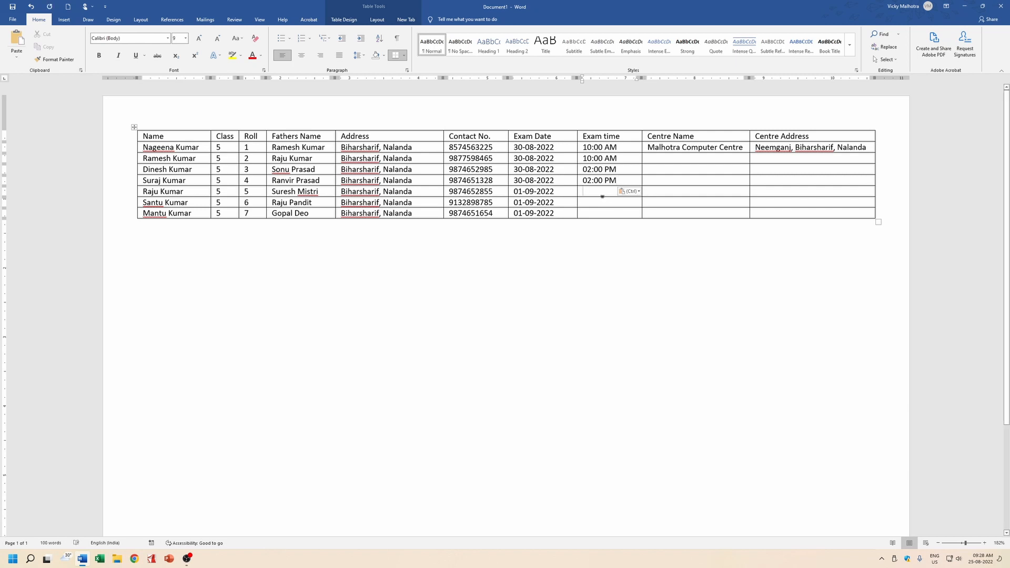
# Enter 10:00 AM as roll 5's exam time and copy it to rolls 6 and 7.
pyautogui.write('10:00 AM')
pyautogui.hotkey('shift', 'Home')
pyautogui.hotkey('ctrl', 'c')
pyautogui.press('Down')
pyautogui.hotkey('ctrl', 'v')
pyautogui.press('Down')
pyautogui.hotkey('ctrl', 'v')
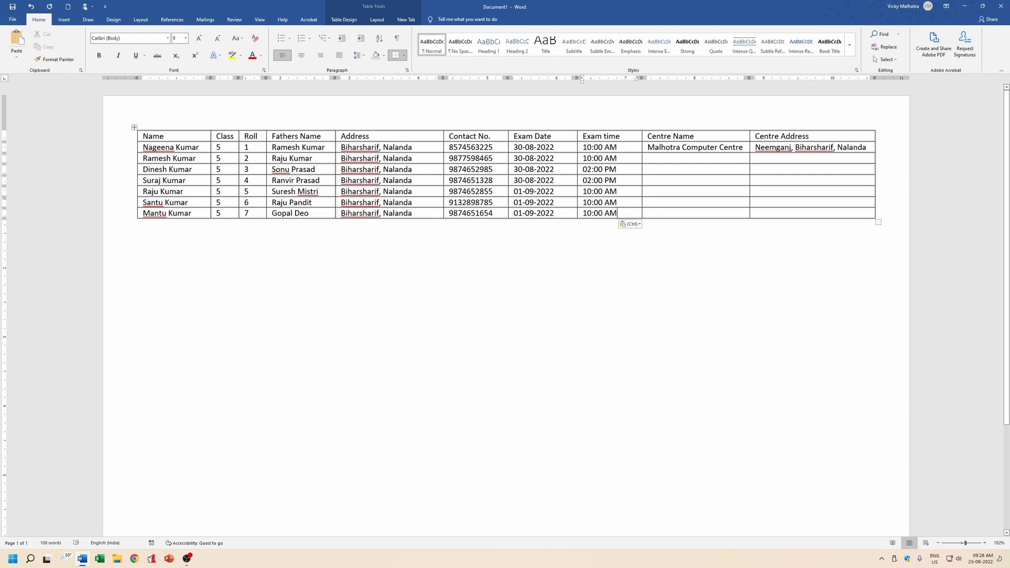
# Copy Malhotra Computer Centre into the Centre Name cells for rolls 2 and 3.
pyautogui.moveTo(648, 148); pyautogui.dragTo(743, 148)
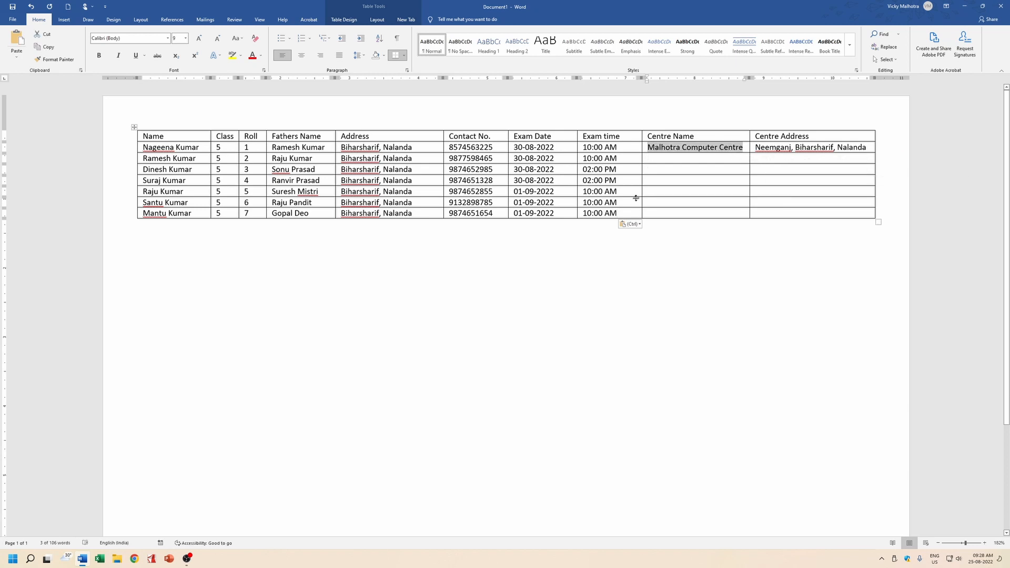
pyautogui.hotkey('ctrl', 'c')
pyautogui.press('Down')
pyautogui.hotkey('ctrl', 'v')
pyautogui.press('Down')
pyautogui.hotkey('ctrl', 'v')
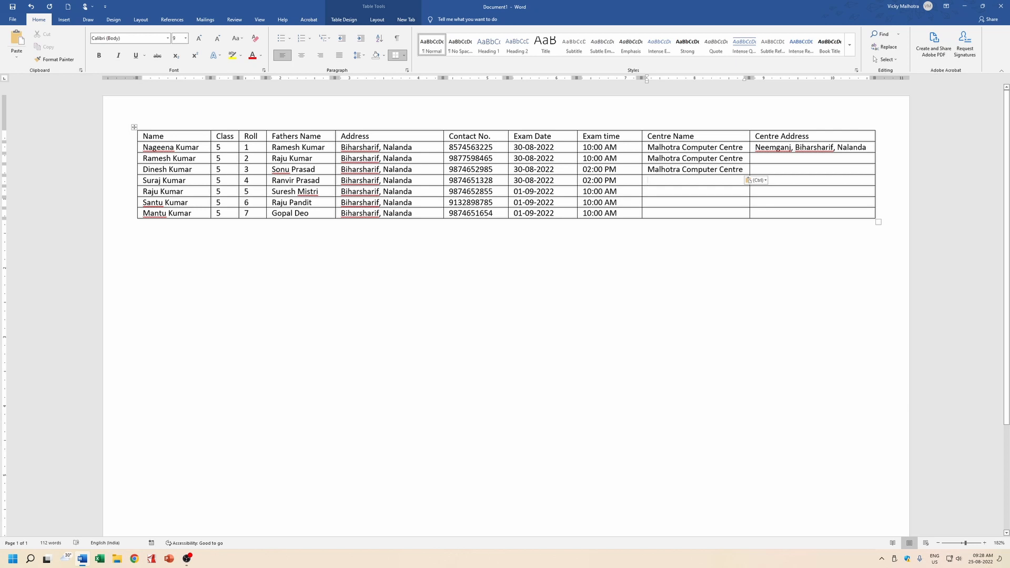
# Enter Bal Kalyan Vidya Kunj as roll 4's centre and copy it to rolls 5–7.
pyautogui.write('Bal Kalyan v')
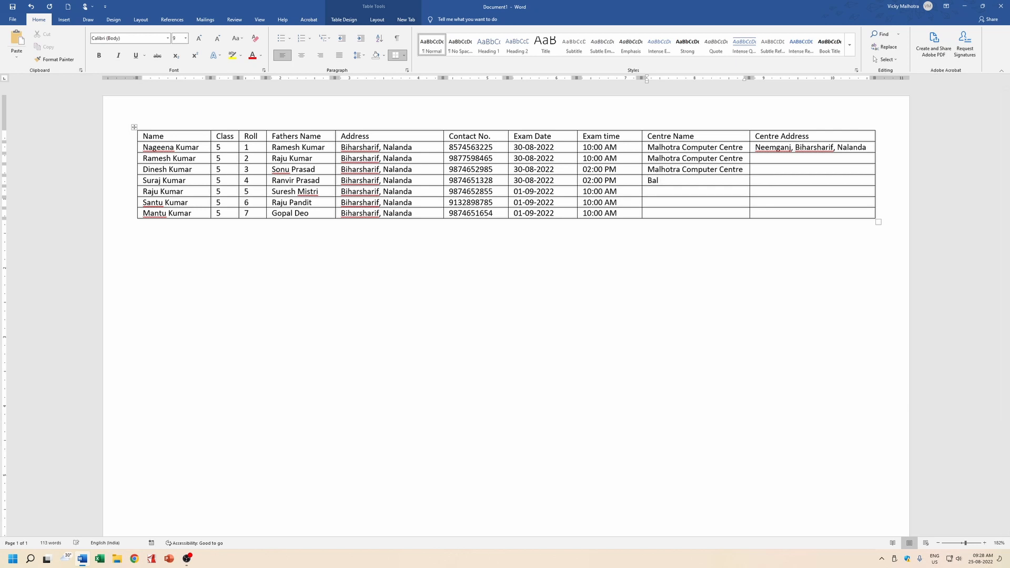
pyautogui.write('i')
pyautogui.press('BackSpace')
pyautogui.press('BackSpace')
pyautogui.write('Vidya Kunal')
pyautogui.press('BackSpace')
pyautogui.press('BackSpace')
pyautogui.press('BackSpace')
pyautogui.write('nj')
pyautogui.hotkey('shift', 'Home')
pyautogui.hotkey('ctrl', 'c')
pyautogui.press('Down')
pyautogui.hotkey('ctrl', 'v')
pyautogui.press('Down')
pyautogui.hotkey('ctrl', 'v')
pyautogui.press('Down')
pyautogui.hotkey('ctrl', 'v')
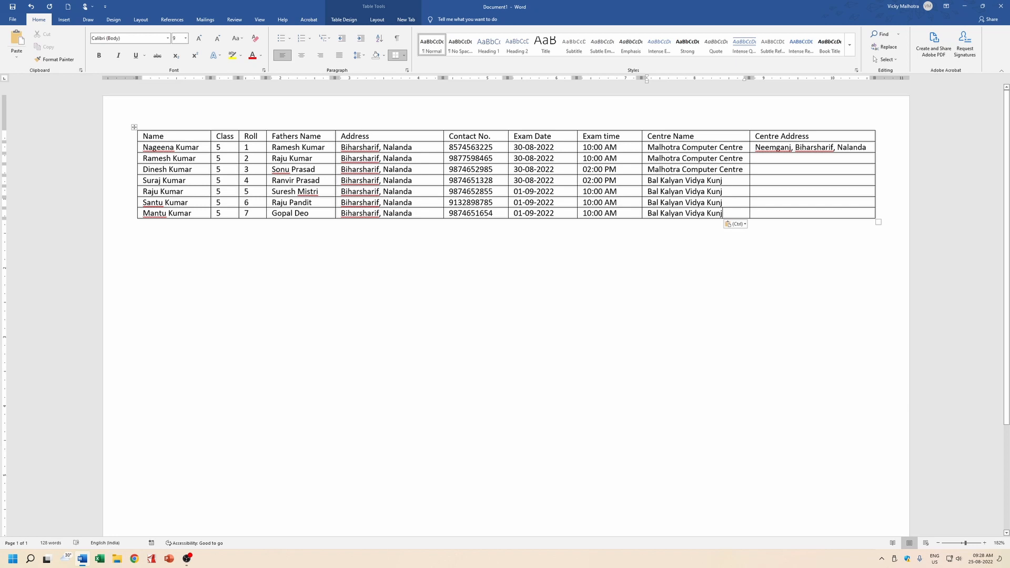
# Copy the address Neemganj, Biharsharif, Nalanda into the Centre Address cells for rolls 2 and 3.
pyautogui.moveTo(755, 147); pyautogui.dragTo(866, 148)
pyautogui.hotkey('ctrl', 'c')
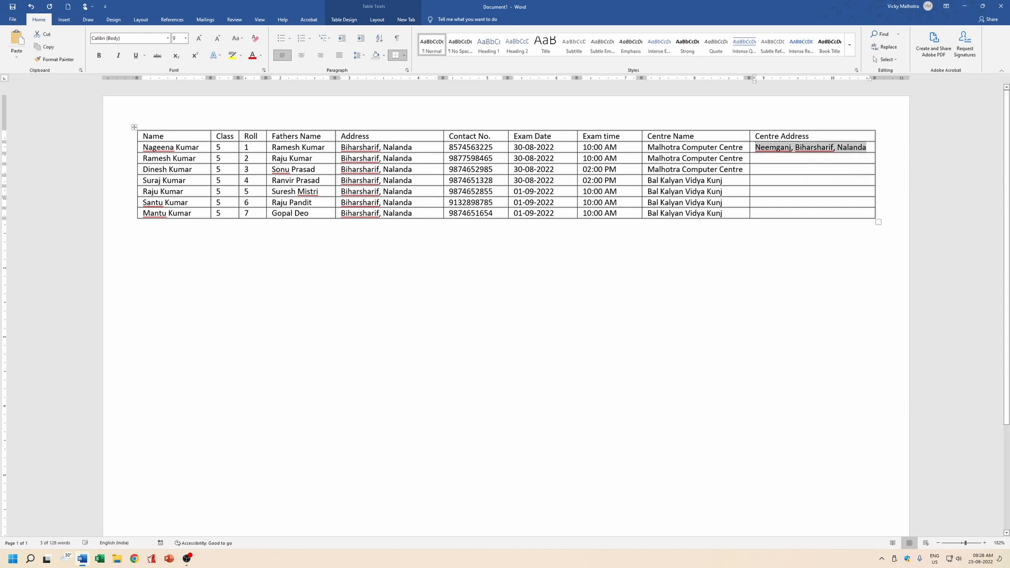
pyautogui.press('Down')
pyautogui.hotkey('ctrl', 'v')
pyautogui.press('Down')
pyautogui.hotkey('ctrl', 'v')
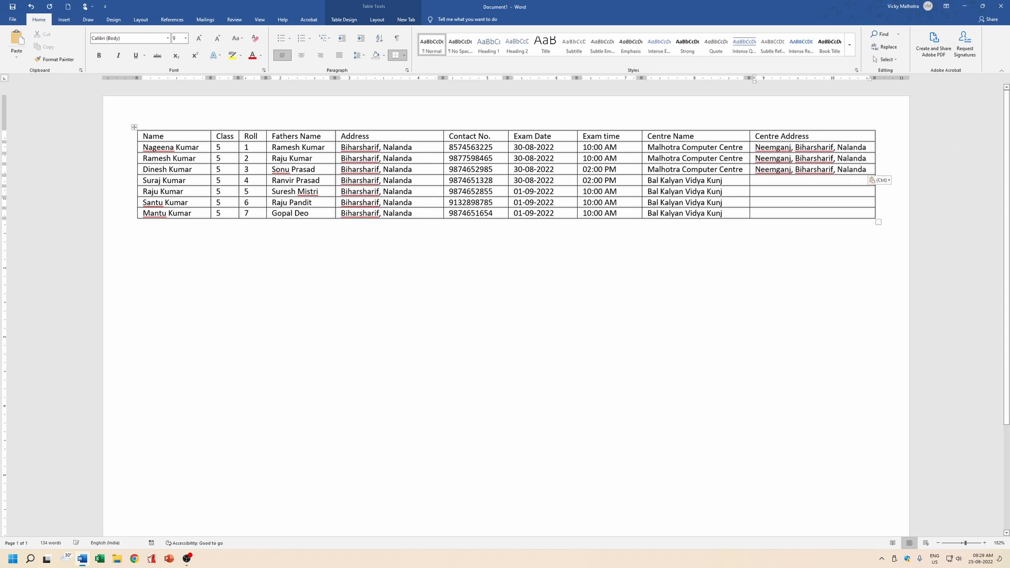
# Enter Pandit Gali, Biharsharif, Nalanda for roll 4 and paste it into the rows below.
pyautogui.press('Down')
pyautogui.write('Pandit Gali')
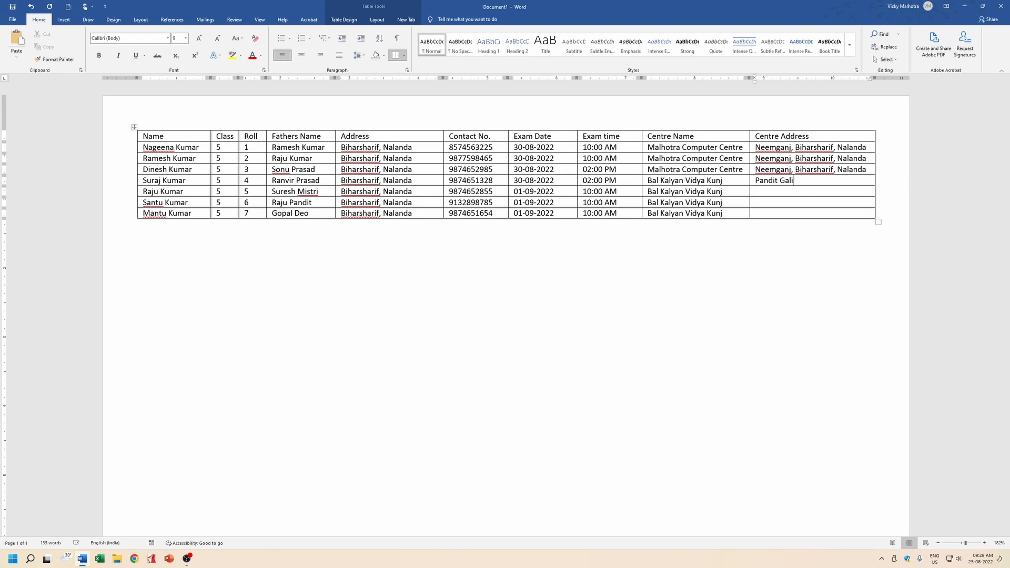
pyautogui.write(', Biharsharif, Nalanda')
pyautogui.hotkey('shift', 'Home')
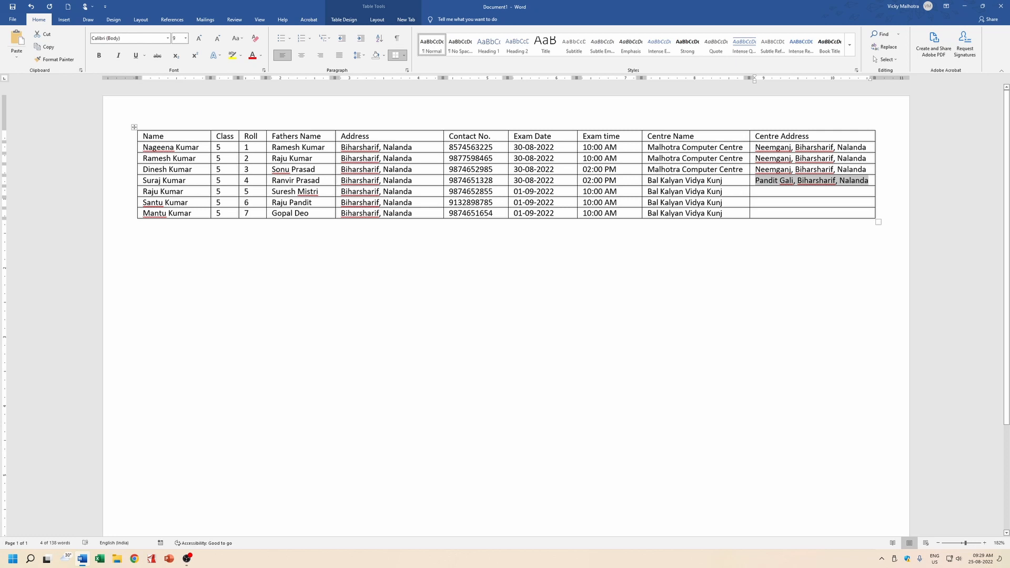
pyautogui.press('Down')
pyautogui.hotkey('ctrl', 'v')
pyautogui.press('Down')
pyautogui.hotkey('ctrl', 'v')
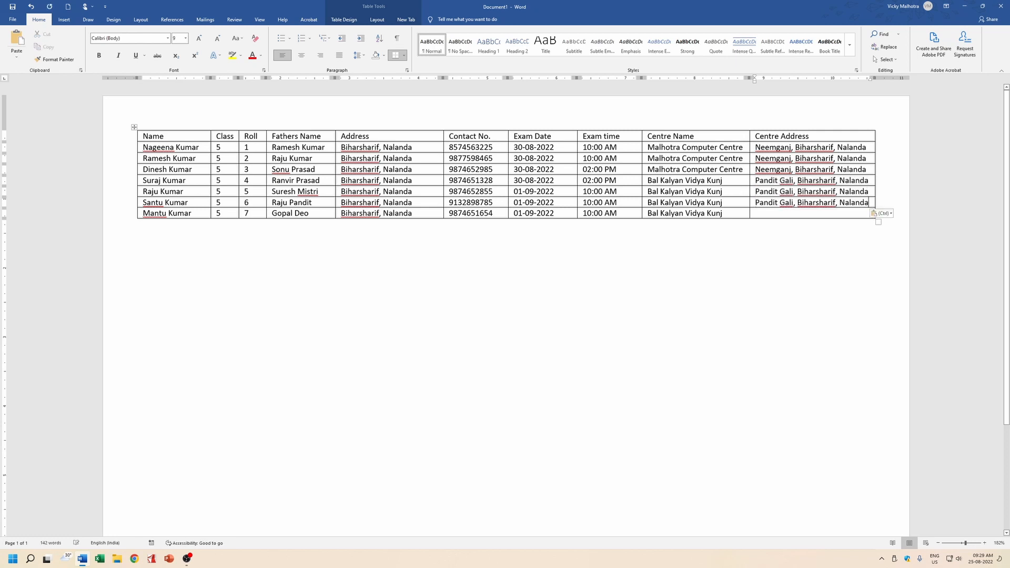
pyautogui.press('Down')
pyautogui.hotkey('ctrl', 'v')
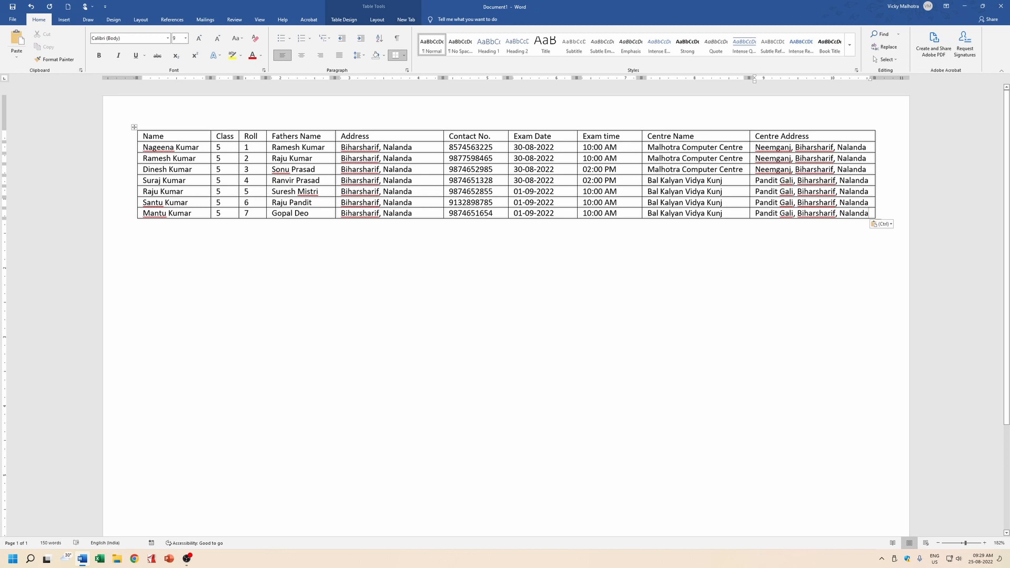
# Copy the seven student rows and append one copy below roll 7.
pyautogui.moveTo(143, 147); pyautogui.dragTo(842, 213)
pyautogui.moveTo(684, 213); pyautogui.dragTo(842, 214)
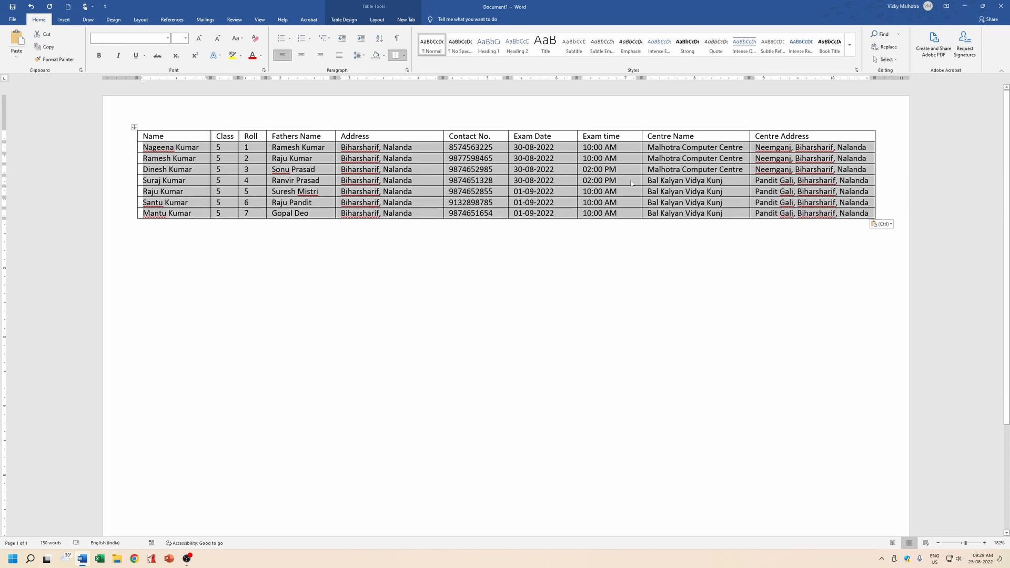
pyautogui.click(870, 214)
pyautogui.press('Tab')
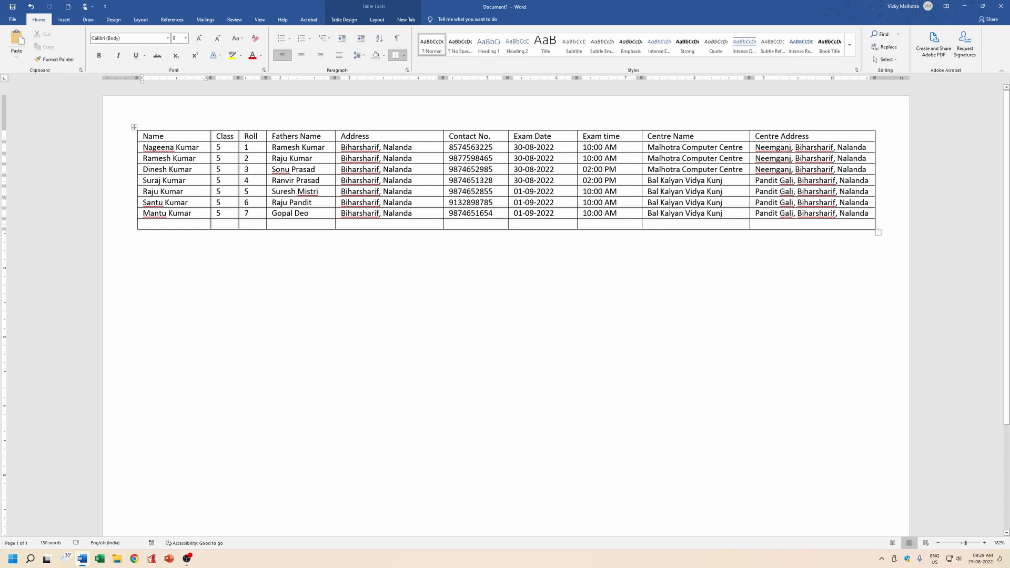
pyautogui.hotkey('ctrl', 'v')
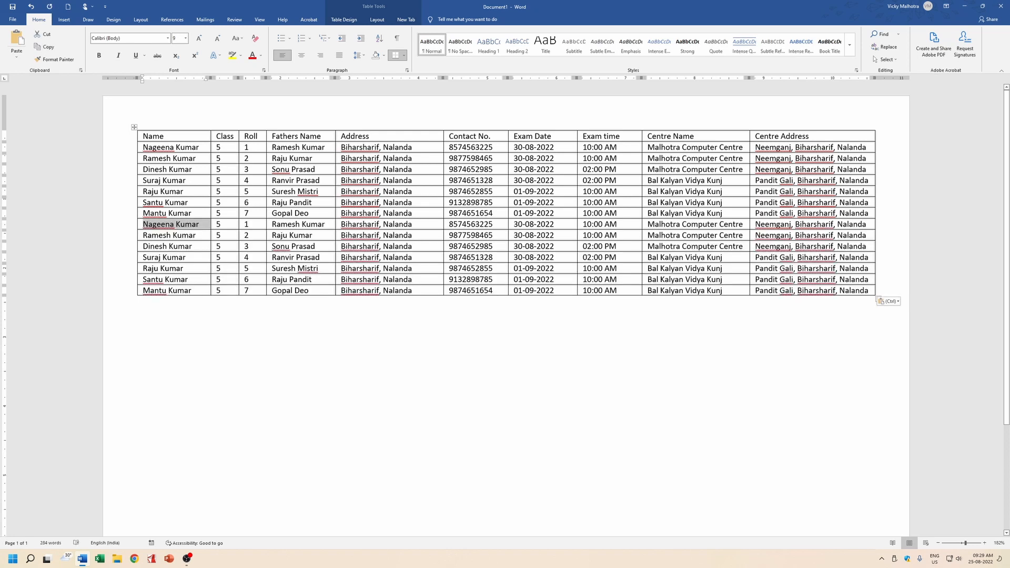
# Append the seven-row block two more times, bringing the table to 28 data rows.
pyautogui.click(870, 291)
pyautogui.press('Tab')
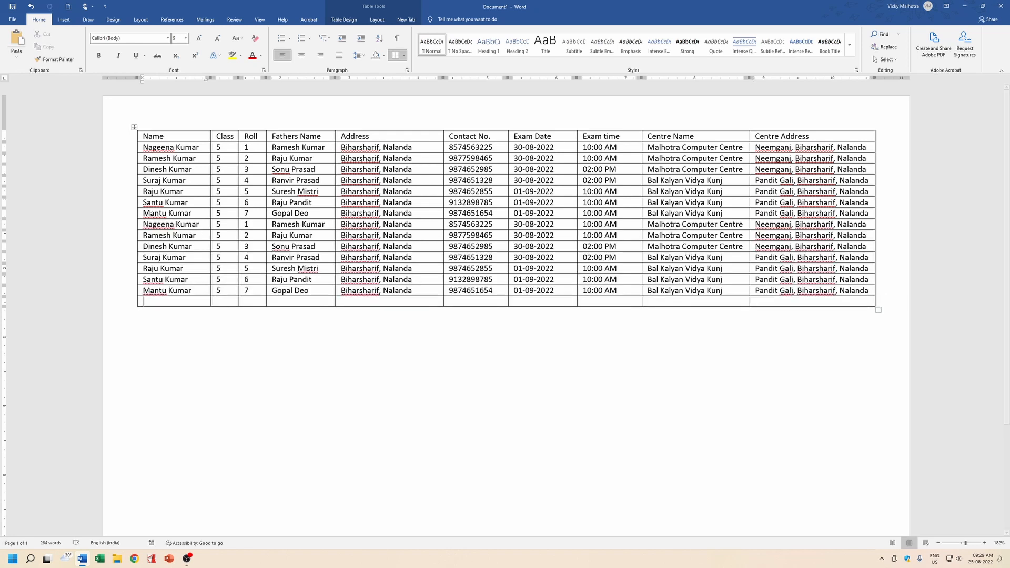
pyautogui.hotkey('ctrl', 'v')
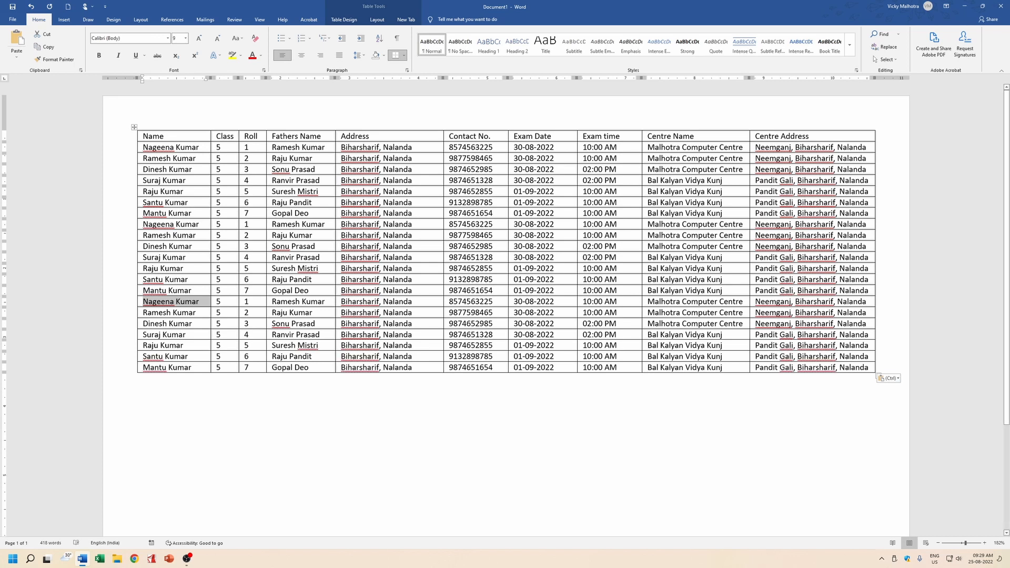
pyautogui.click(869, 368)
pyautogui.press('Tab')
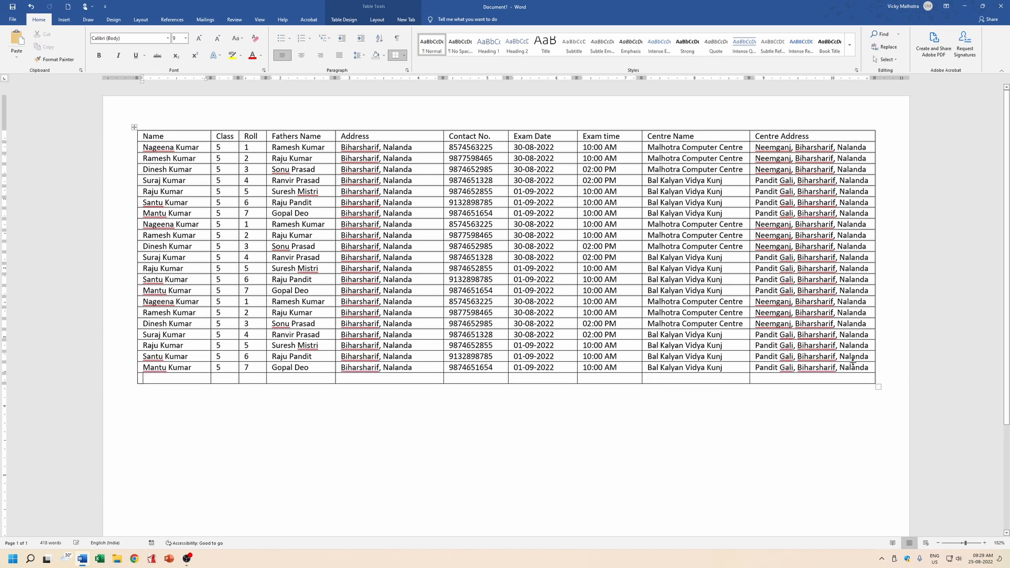
pyautogui.hotkey('ctrl', 'v')
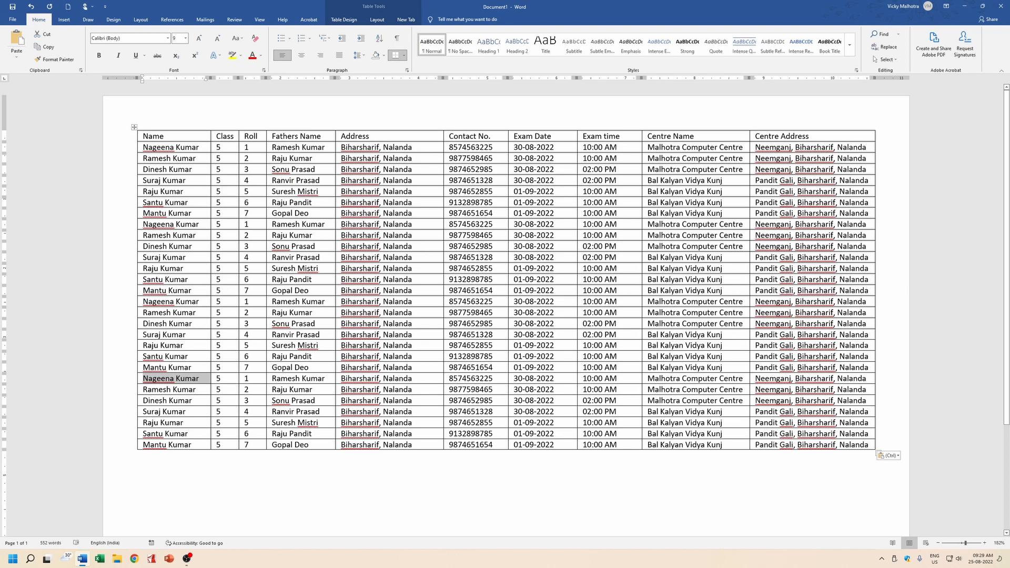
pyautogui.click(198, 378)
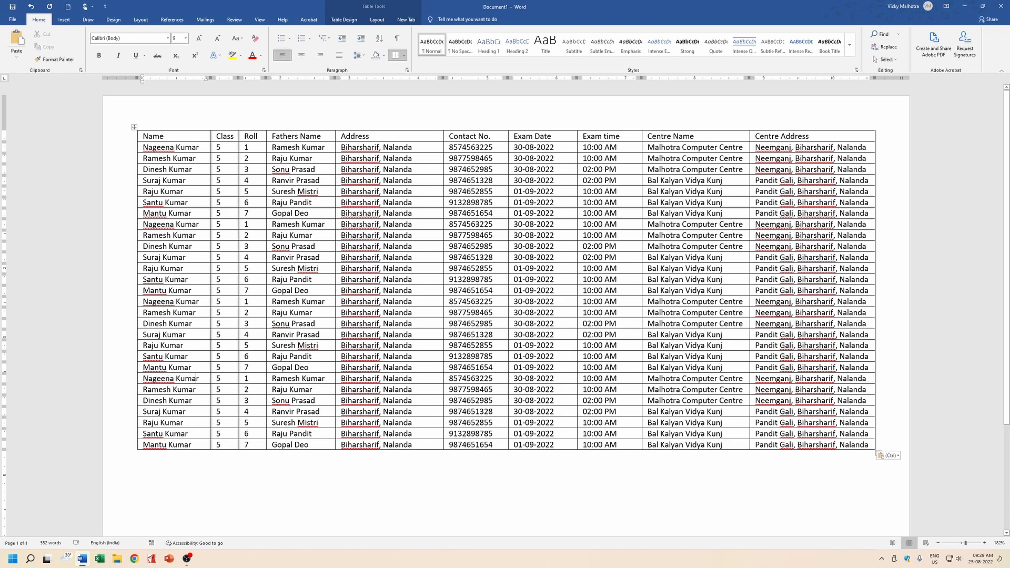
pyautogui.scroll(-3, 506, 289)
pyautogui.scroll(3, 505, 289)
# Set row 8's Roll number to 8 and clear the repeated Roll numbers below it.
pyautogui.doubleClick(246, 223)
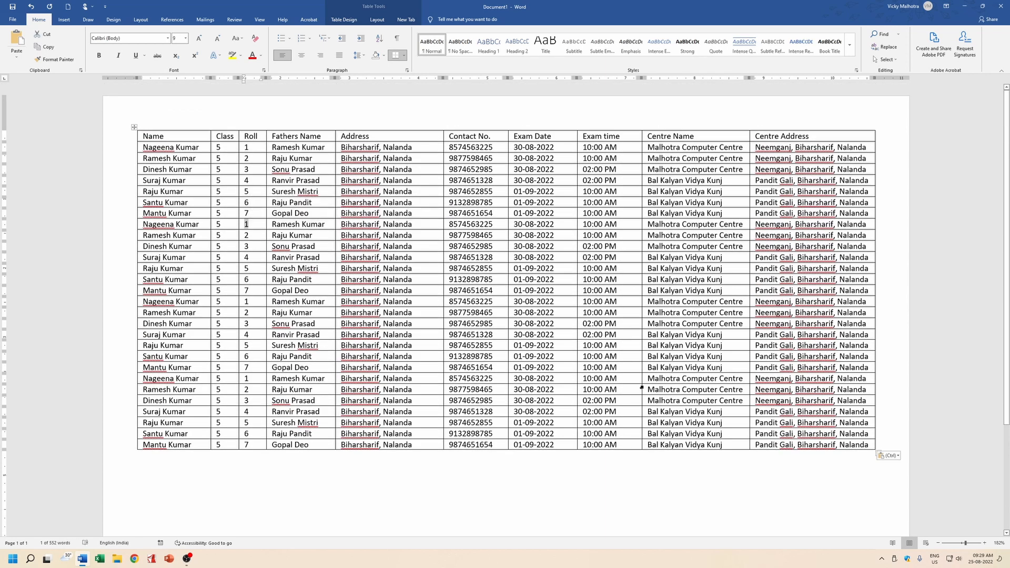
pyautogui.write('8')
pyautogui.press('Down')
pyautogui.write('9')
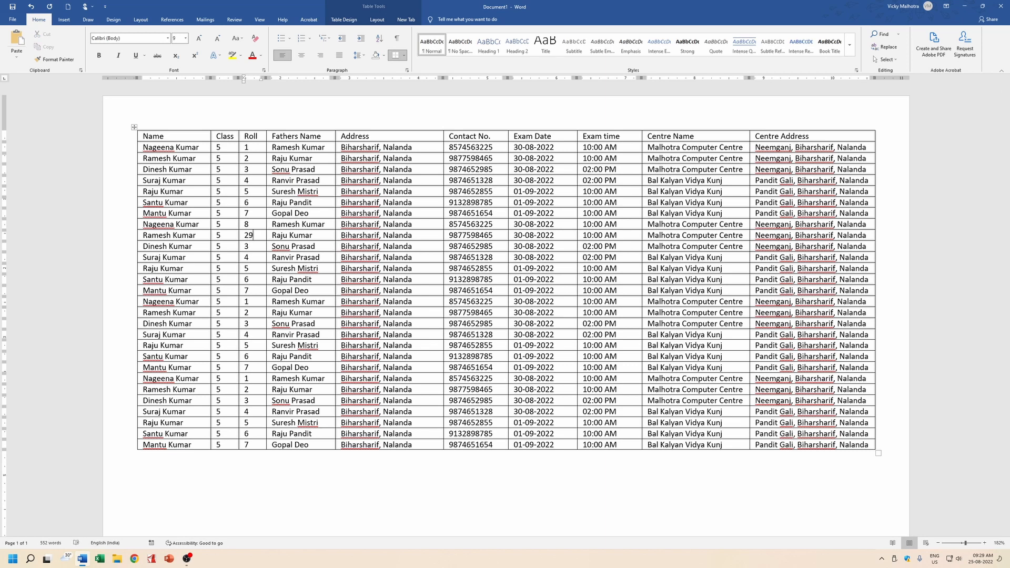
pyautogui.hotkey('shift', 'Down')
pyautogui.hotkey('shift', 'Down')
pyautogui.hotkey('shift', 'Down')
pyautogui.hotkey('shift', 'Down')
pyautogui.hotkey('shift', 'Down')
pyautogui.hotkey('shift', 'Down')
pyautogui.hotkey('shift', 'Down')
pyautogui.hotkey('shift', 'Down')
pyautogui.hotkey('shift', 'Down')
pyautogui.hotkey('shift', 'Down')
pyautogui.hotkey('shift', 'Down')
pyautogui.hotkey('shift', 'Down')
pyautogui.hotkey('shift', 'Down')
pyautogui.hotkey('shift', 'Down')
pyautogui.hotkey('shift', 'Down')
pyautogui.hotkey('shift', 'Down')
pyautogui.hotkey('shift', 'Down')
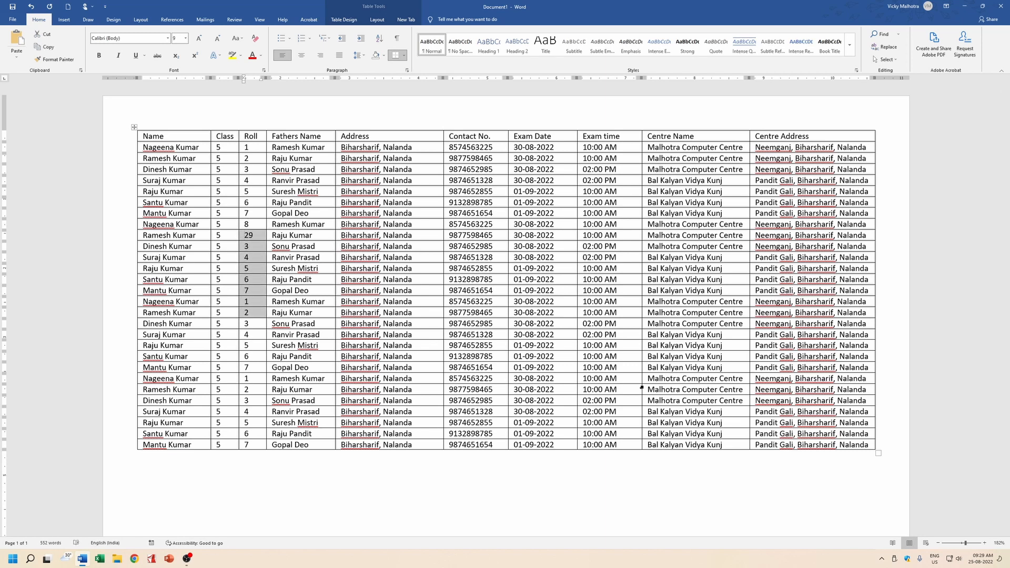
pyautogui.hotkey('shift', 'Down')
pyautogui.hotkey('shift', 'Down')
pyautogui.press('Delete')
# Number the remaining Roll cells 9 through 28 in sequence.
pyautogui.write('9')
pyautogui.press('Down')
pyautogui.write('10')
pyautogui.press('Down')
pyautogui.write('11')
pyautogui.press('Down')
pyautogui.write('12')
pyautogui.press('Down')
pyautogui.write('13')
pyautogui.press('Down')
pyautogui.write('14')
pyautogui.press('Down')
pyautogui.write('15')
pyautogui.press('Down')
pyautogui.write('16')
pyautogui.press('Down')
pyautogui.write('17')
pyautogui.press('Down')
pyautogui.write('18')
pyautogui.press('Down')
pyautogui.write('19')
pyautogui.press('Down')
pyautogui.write('20')
pyautogui.press('Down')
pyautogui.write('21')
pyautogui.press('Down')
pyautogui.write('2')
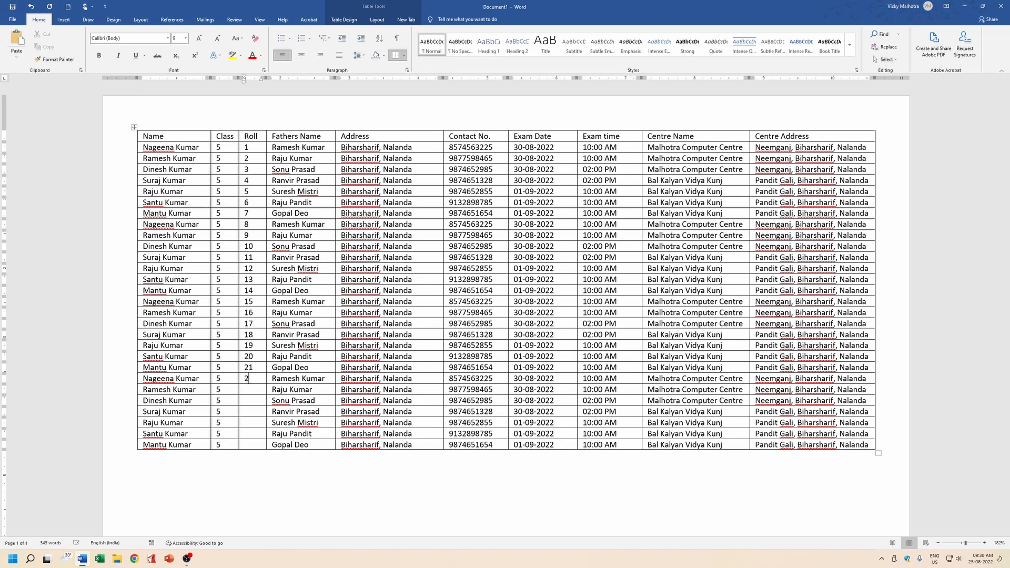
pyautogui.write('2')
pyautogui.press('Down')
pyautogui.write('23')
pyautogui.press('Down')
pyautogui.write('228')
pyautogui.press('BackSpace')
pyautogui.write('5')
pyautogui.press('Down')
pyautogui.write('26')
pyautogui.press('Down')
pyautogui.write('2728')
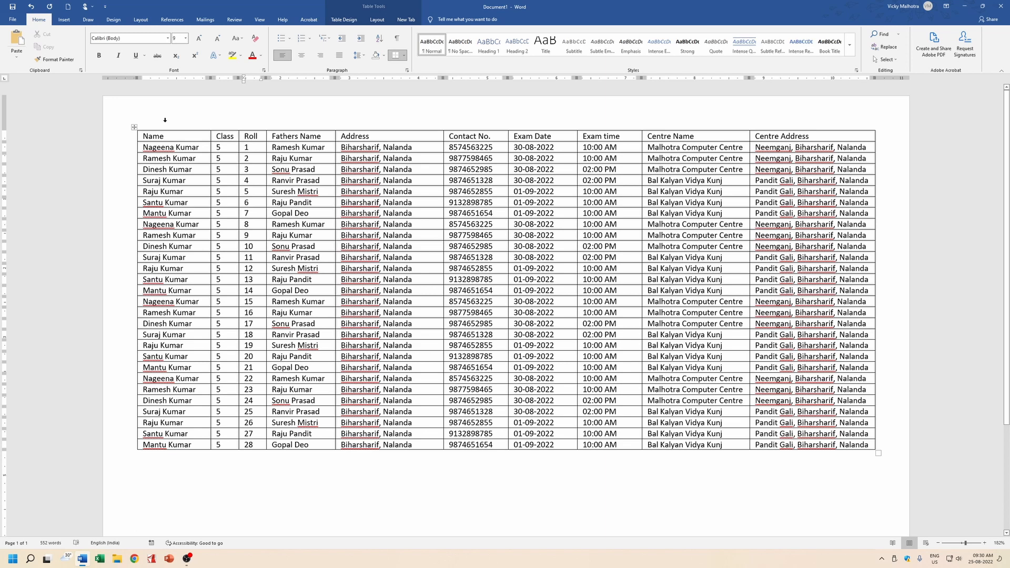
# Save the 28-row student table as 'Student Database' in Desktop > Mail Merge.
pyautogui.click(13, 6)
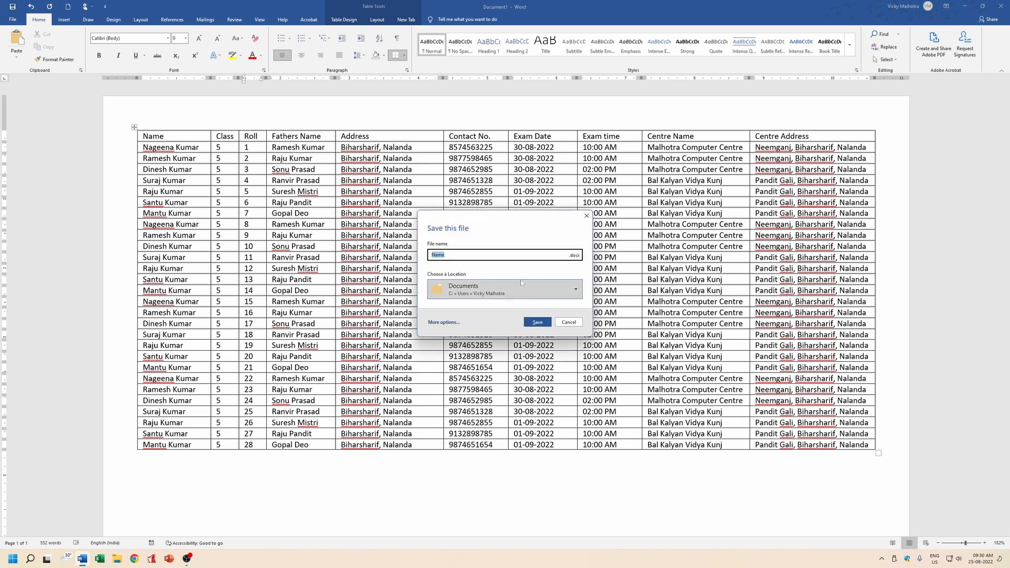
pyautogui.click(443, 322)
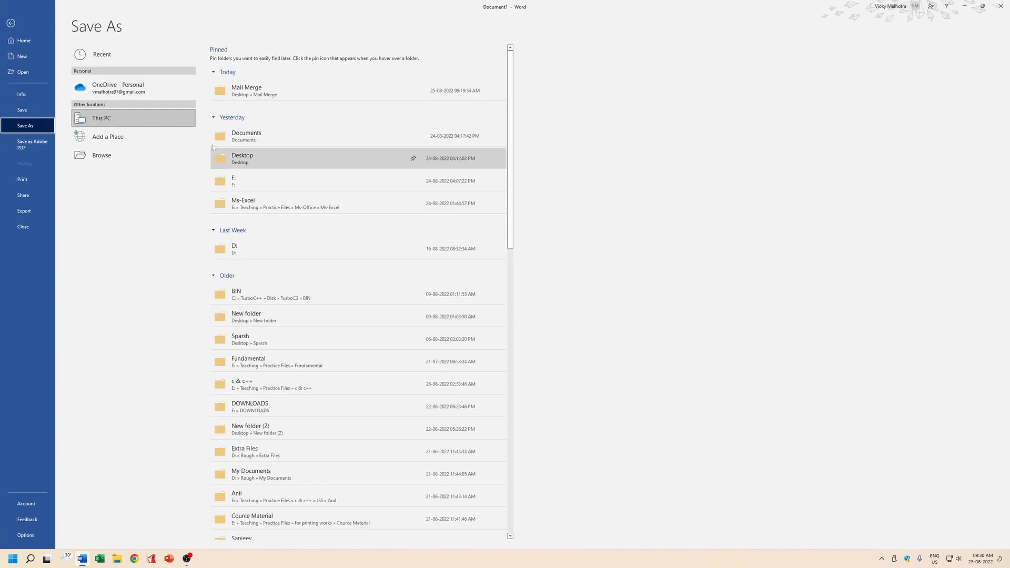
pyautogui.click(113, 157)
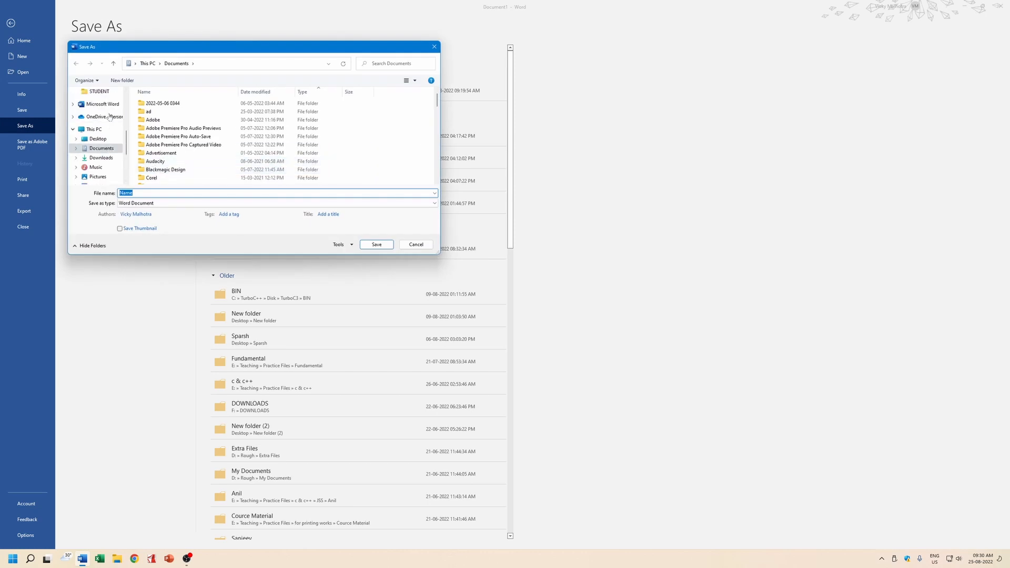
pyautogui.scroll(5, 103, 126)
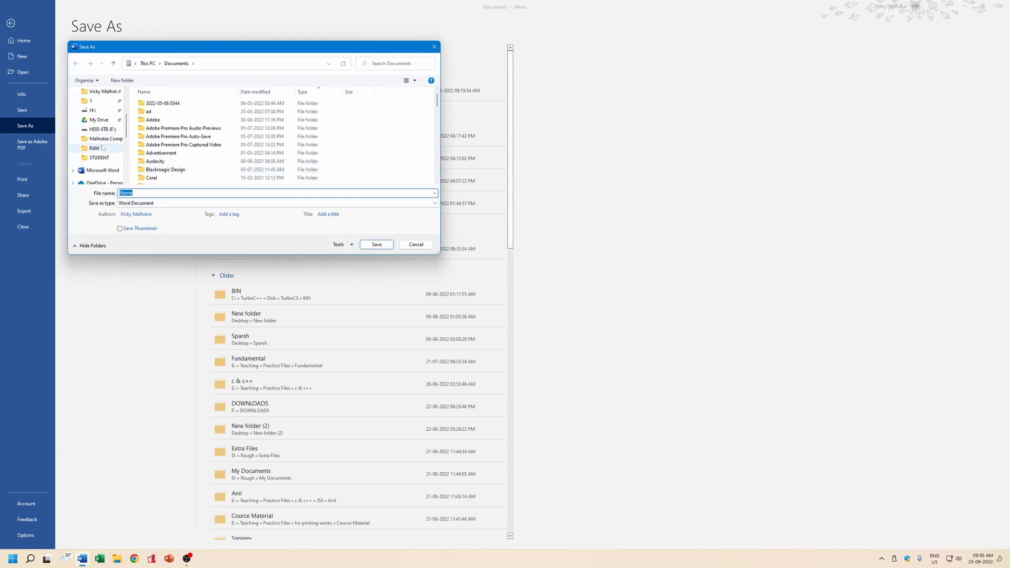
pyautogui.scroll(-3, 100, 152)
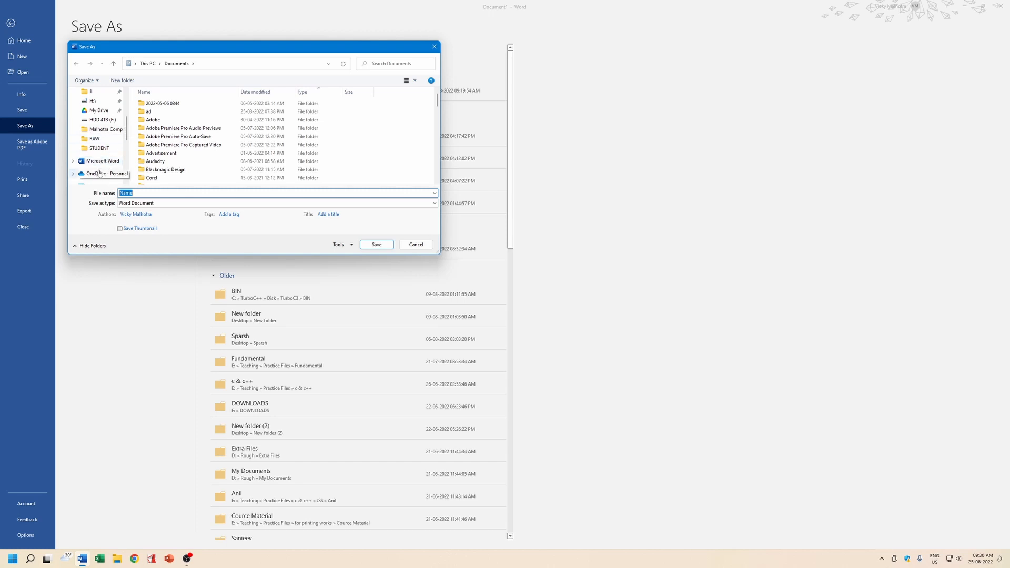
pyautogui.scroll(5, 98, 153)
pyautogui.click(98, 104)
pyautogui.doubleClick(166, 111)
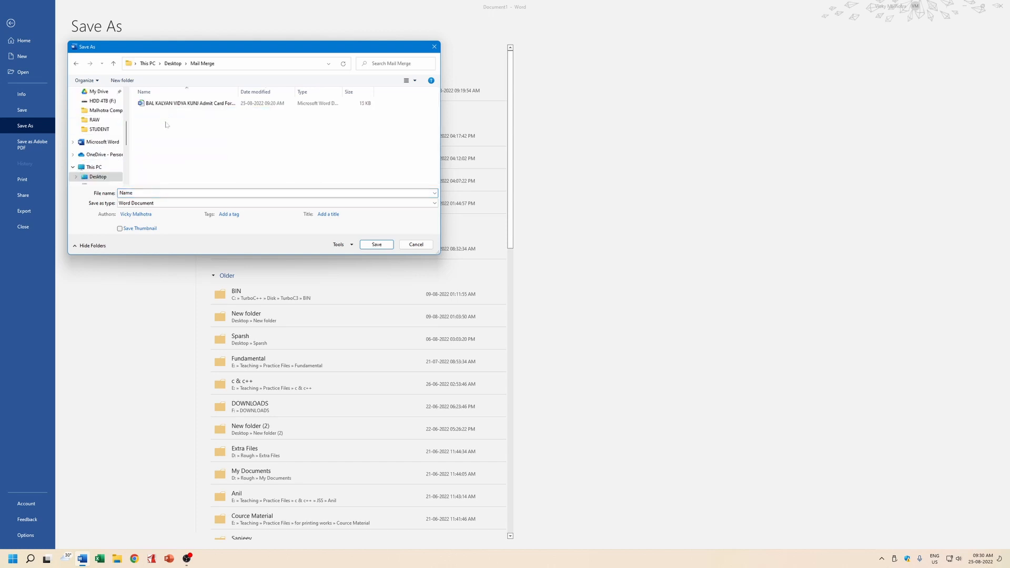
pyautogui.write('Student Database')
pyautogui.press('Return')
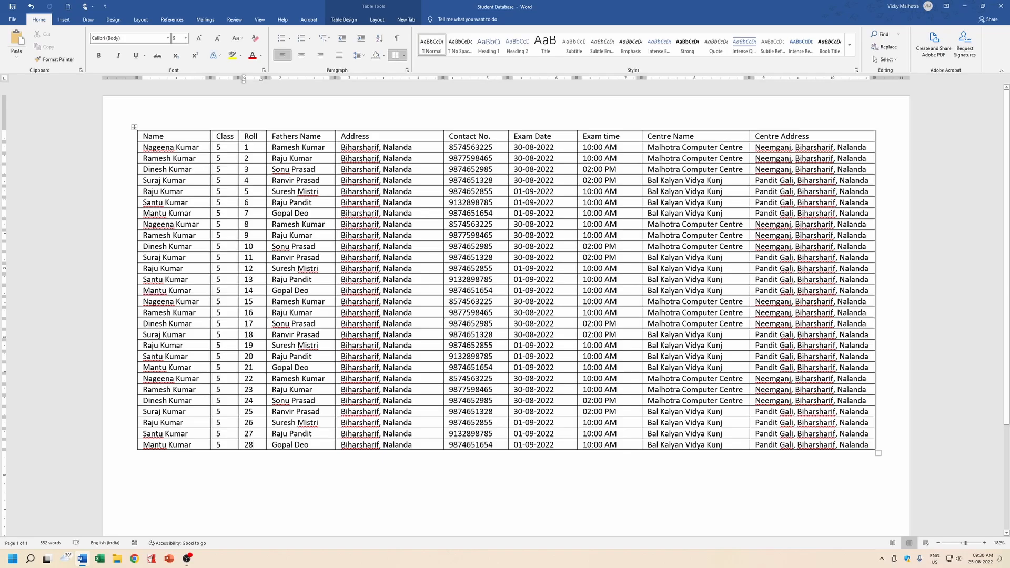
# Close Student Database and open 'BAL KALYAN VIDYA KUNJ Admit Card Format' from the Mail Merge folder.
pyautogui.click(1006, 6)
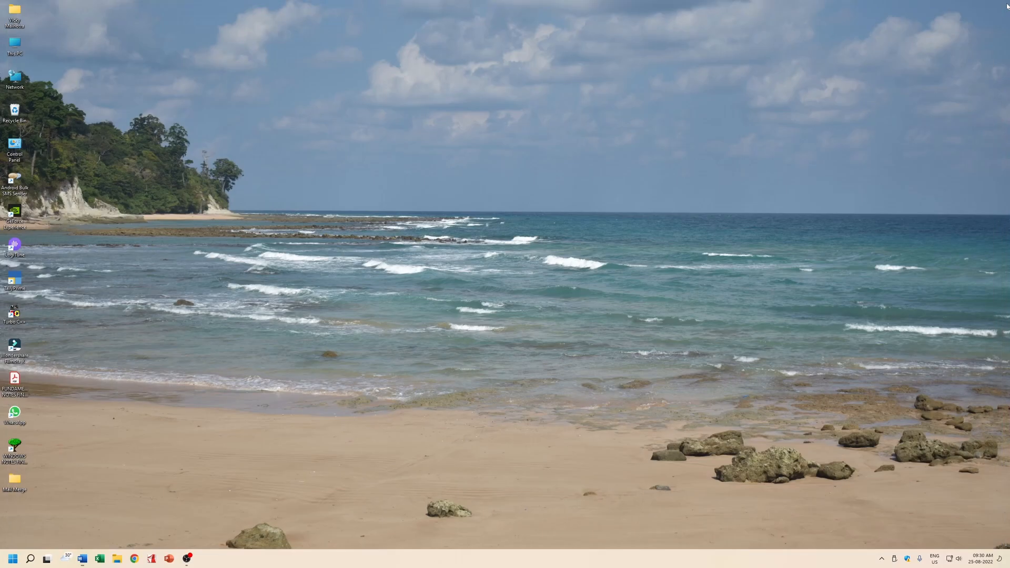
pyautogui.moveTo(14, 485); pyautogui.dragTo(340, 82)
pyautogui.doubleClick(339, 79)
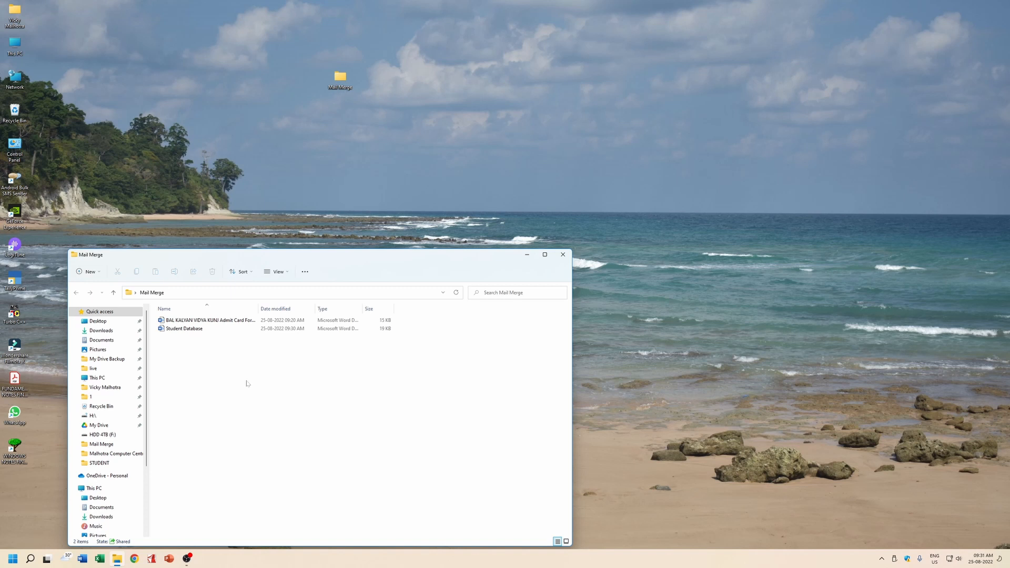
pyautogui.doubleClick(200, 320)
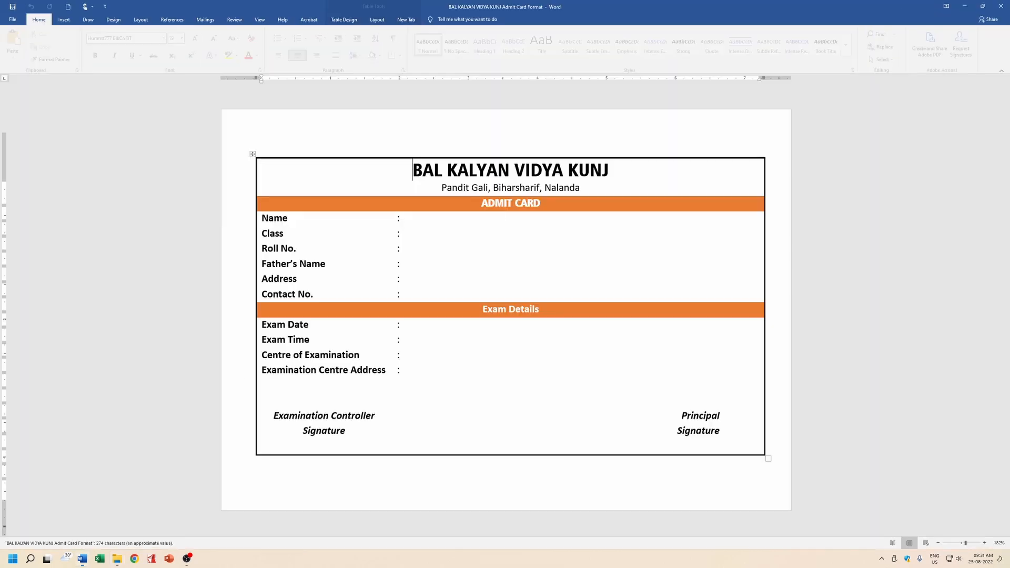